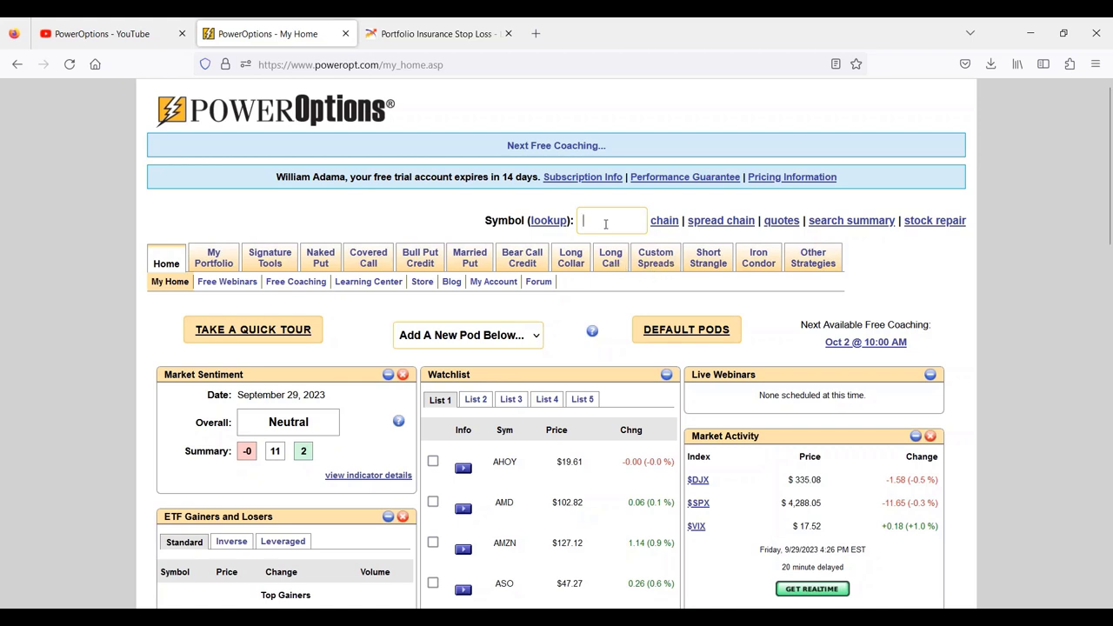
Enter AVDL as the symbol and open its Stock Repair Strategy Tool.
{"action": "type", "text": "AVDL"}
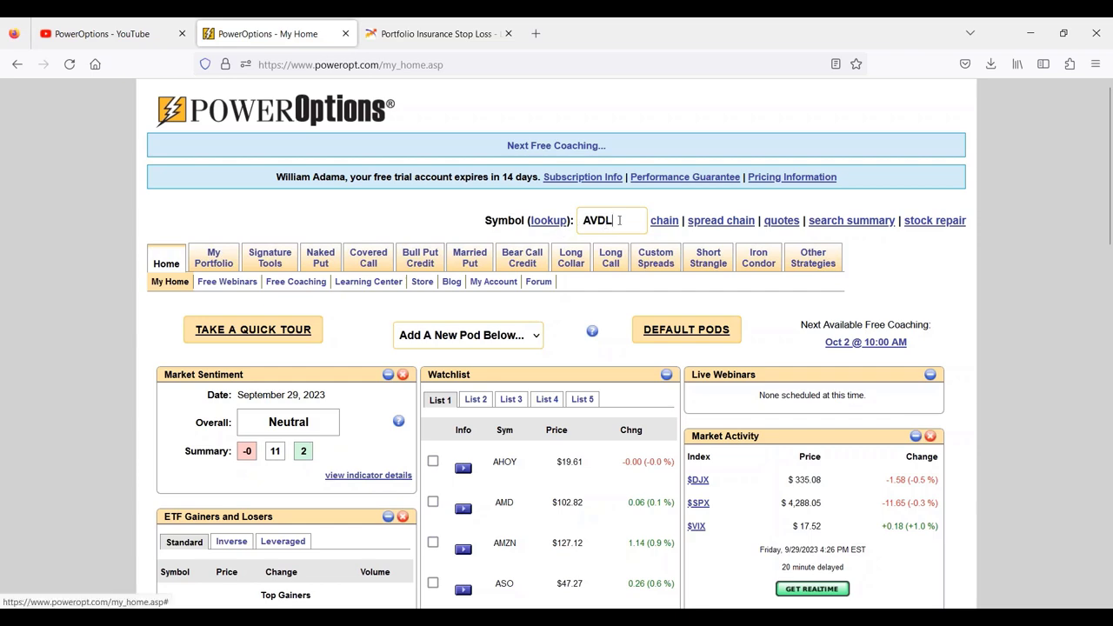
{"action": "left_click", "coordinate": [938, 228]}
Run the AVDL stock repair analysis with a $12 cost per share and 1000 shares.
{"action": "scroll", "coordinate": [595, 412], "scroll_direction": "down", "scroll_amount": 3}
{"action": "left_click", "coordinate": [522, 448]}
{"action": "type", "text": "100"}
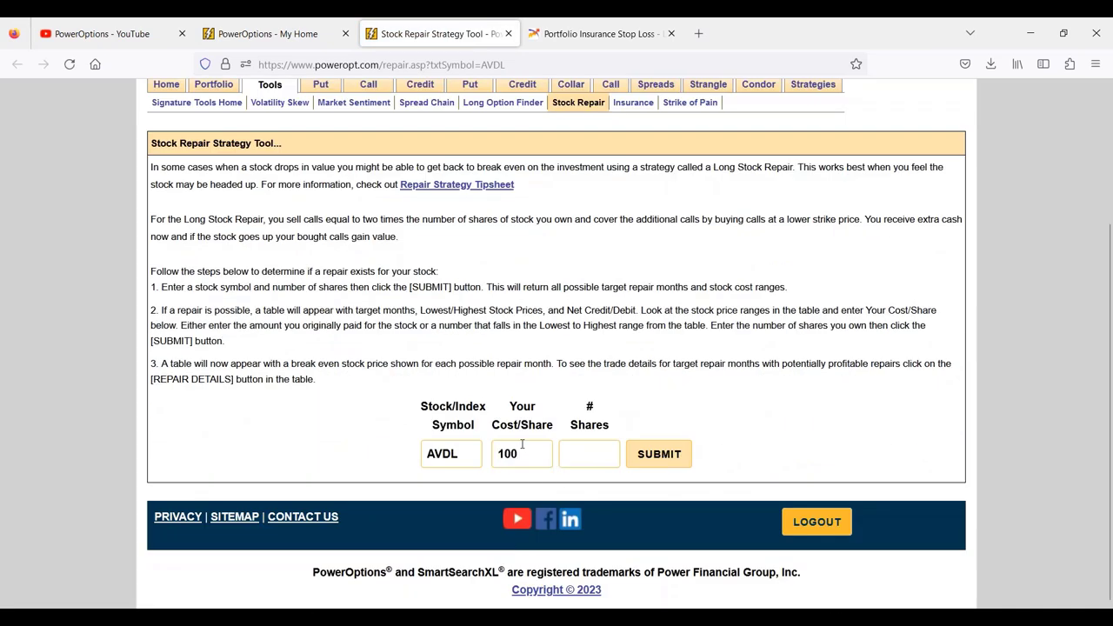
{"action": "key", "text": "BackSpace"}
{"action": "key", "text": "BackSpace"}
{"action": "key", "text": "BackSpace"}
{"action": "left_click", "coordinate": [598, 467]}
{"action": "type", "text": "1000"}
{"action": "left_click", "coordinate": [517, 453]}
{"action": "type", "text": "12"}
{"action": "left_click", "coordinate": [668, 460]}
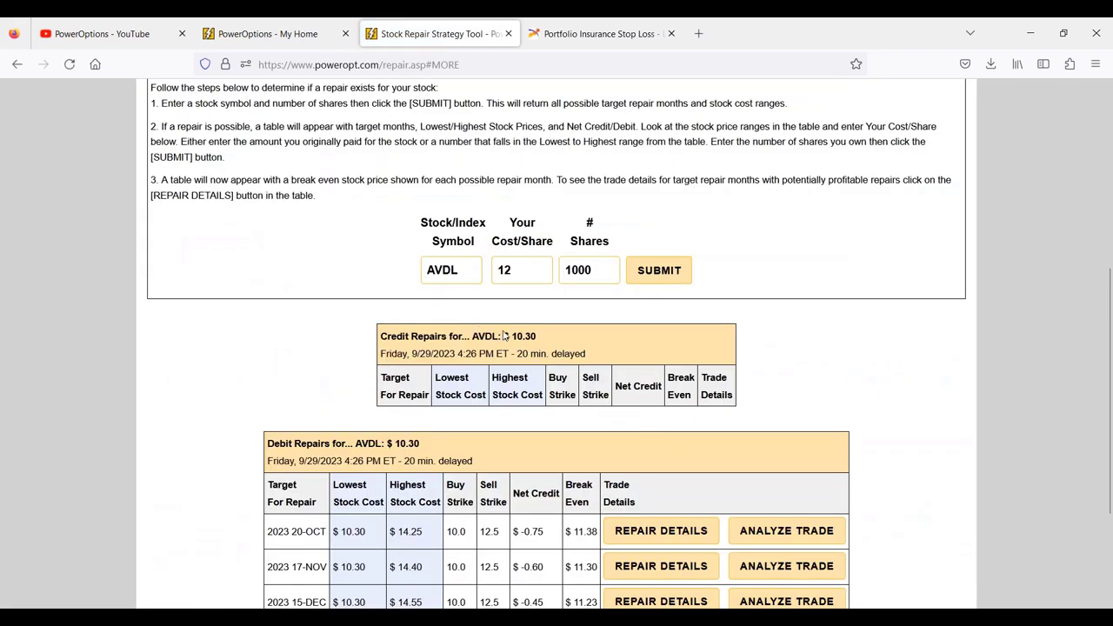
Review the $10.30 AVDL price and 20-OCT debit repair strikes, then request 20-OCT repair details.
{"action": "left_click_drag", "start_coordinate": [502, 337], "coordinate": [553, 335]}
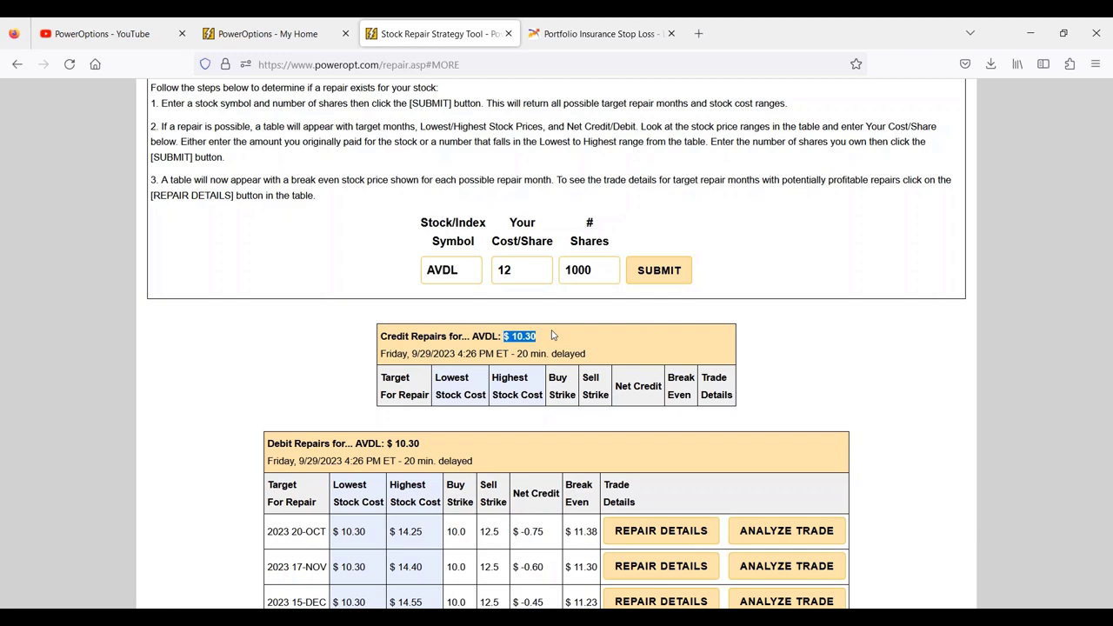
{"action": "scroll", "coordinate": [551, 336], "scroll_direction": "down", "scroll_amount": 3}
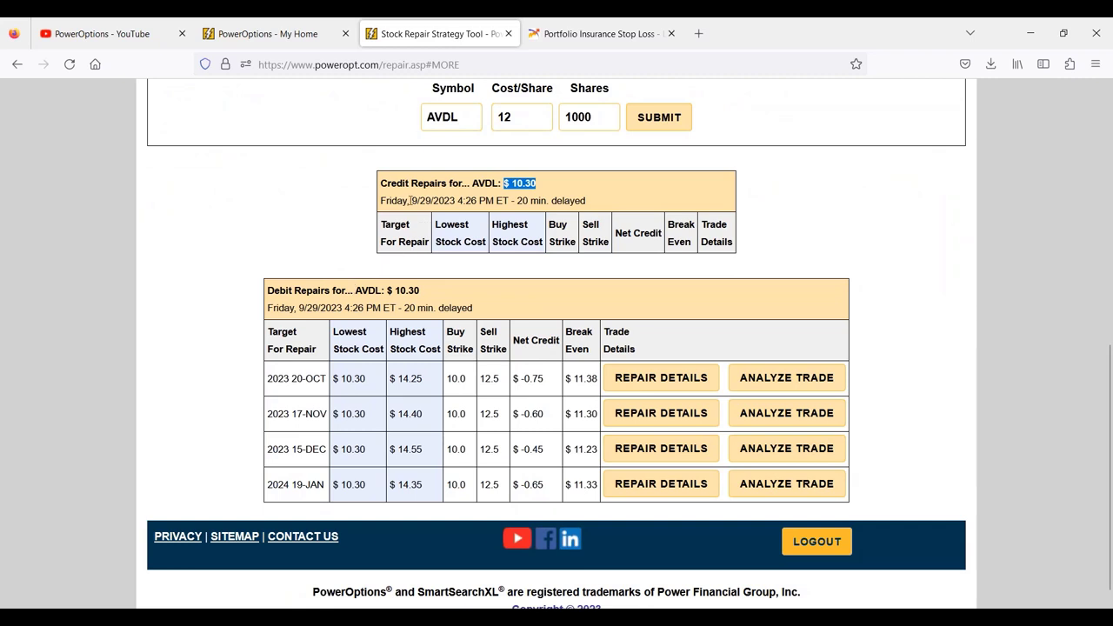
{"action": "left_click_drag", "start_coordinate": [410, 200], "coordinate": [446, 200]}
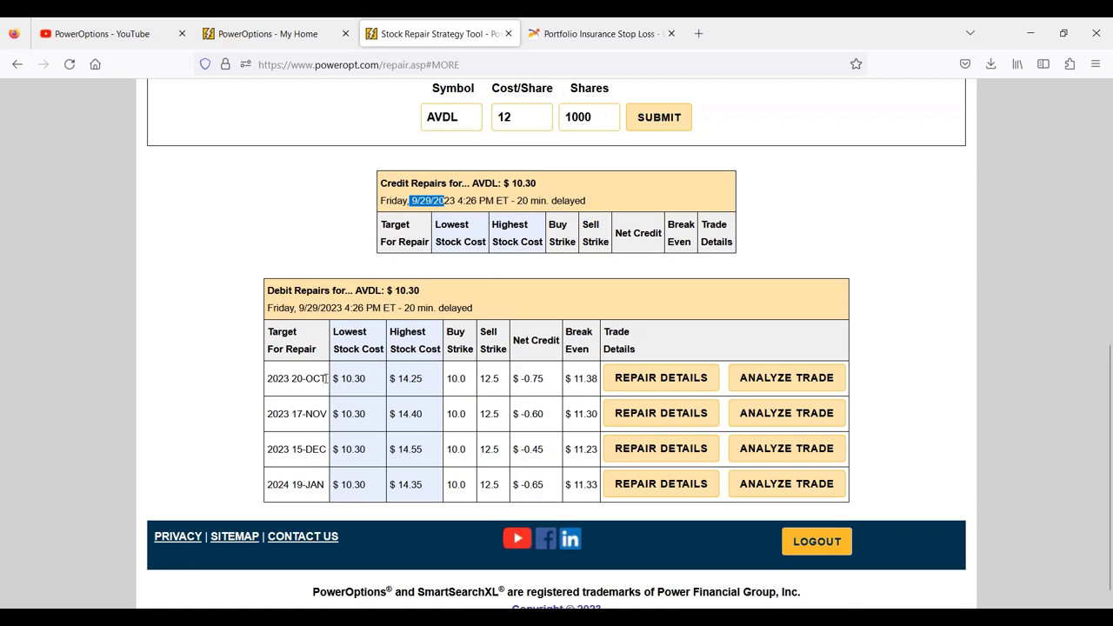
{"action": "left_click", "coordinate": [449, 379]}
{"action": "left_click_drag", "start_coordinate": [449, 378], "coordinate": [545, 380]}
{"action": "scroll", "coordinate": [534, 395], "scroll_direction": "up", "scroll_amount": 2}
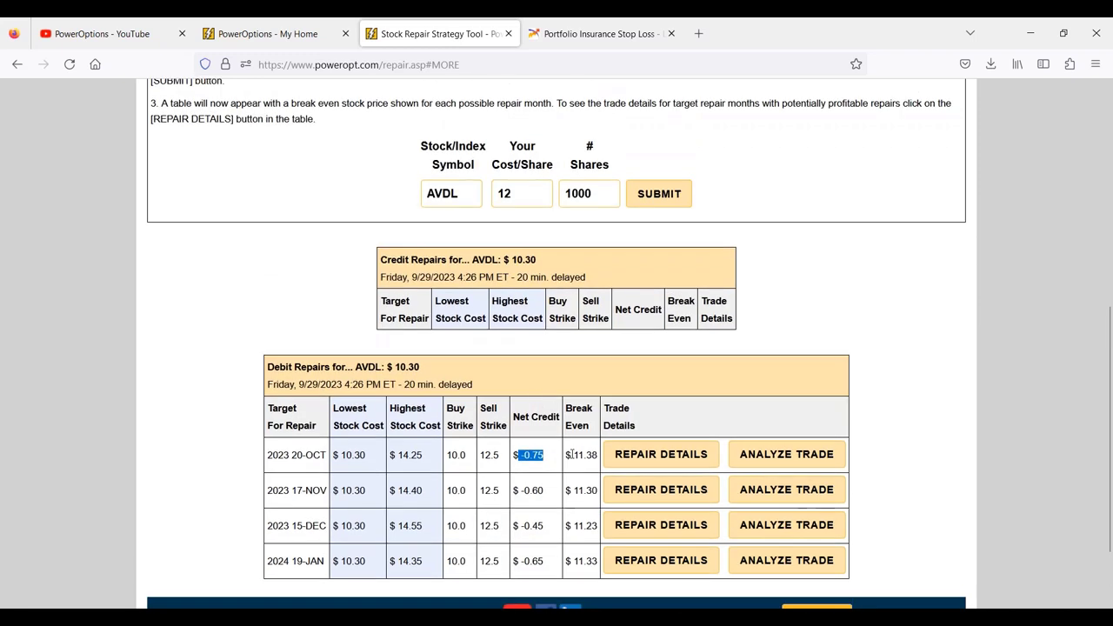
{"action": "left_click_drag", "start_coordinate": [572, 455], "coordinate": [602, 455]}
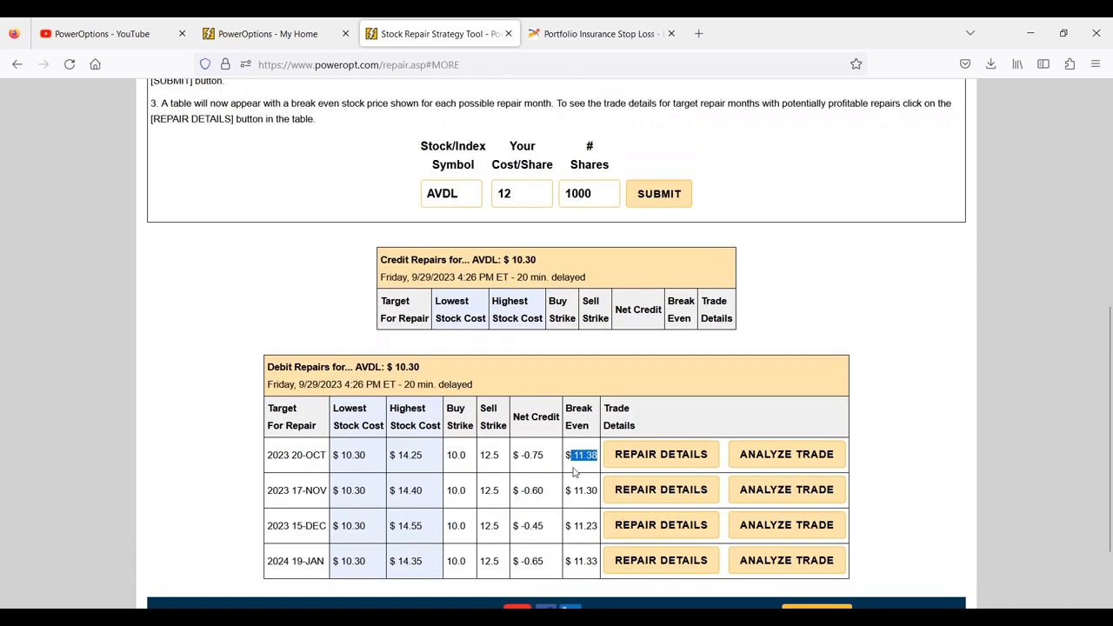
{"action": "left_click", "coordinate": [638, 449]}
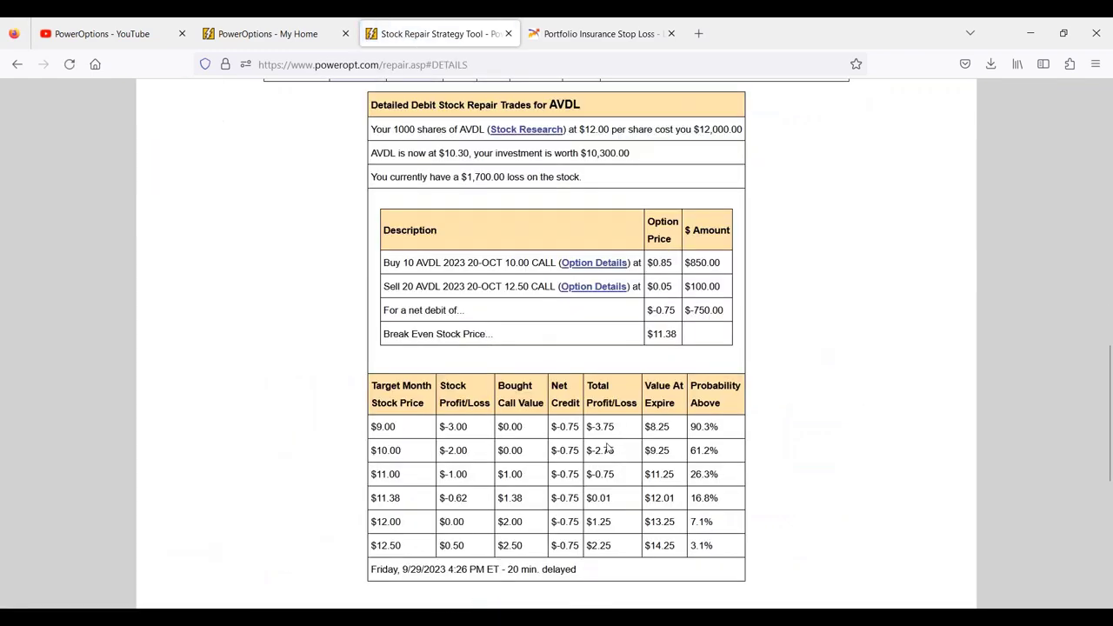
Highlight the bought 20-OCT 10.00 calls at $0.85 and sold 12.50 calls at $0.05.
{"action": "scroll", "coordinate": [582, 360], "scroll_direction": "up", "scroll_amount": 2}
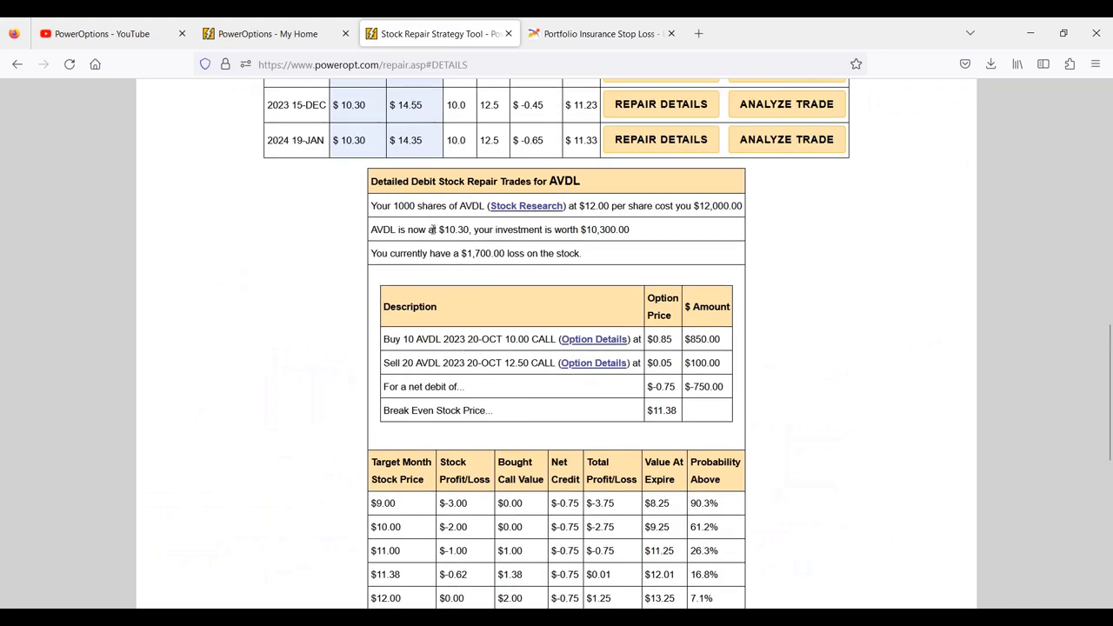
{"action": "left_click_drag", "start_coordinate": [396, 339], "coordinate": [543, 342]}
{"action": "left_click_drag", "start_coordinate": [646, 339], "coordinate": [671, 342]}
{"action": "left_click_drag", "start_coordinate": [388, 364], "coordinate": [528, 366]}
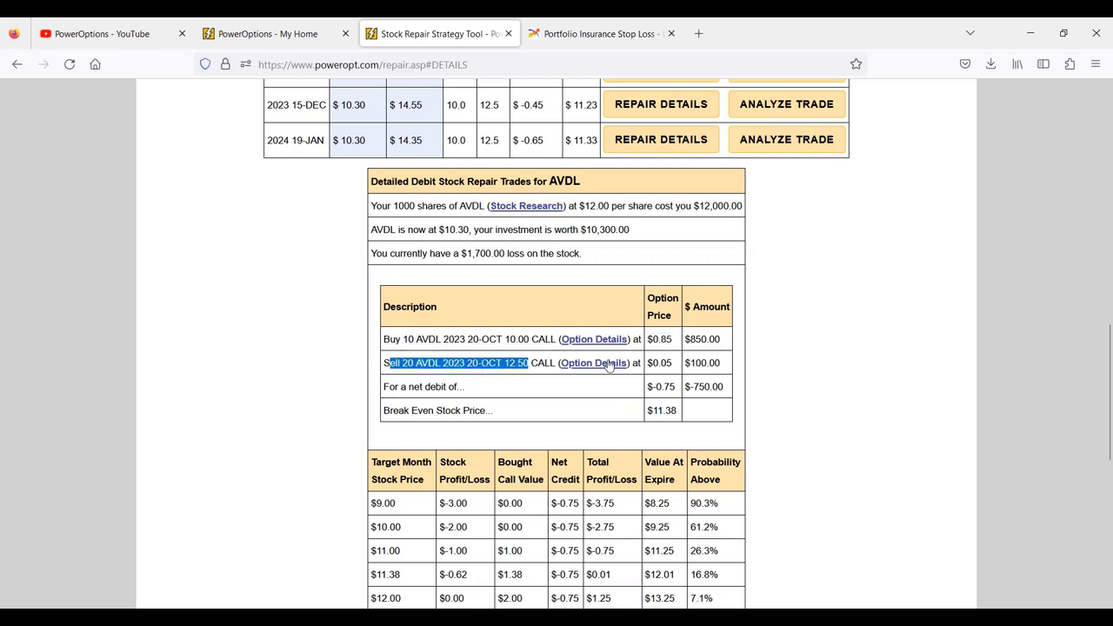
{"action": "left_click_drag", "start_coordinate": [648, 363], "coordinate": [731, 388]}
Review the $12.00 per-share cost, net debit, break-even and expiry outcome figures.
{"action": "scroll", "coordinate": [769, 393], "scroll_direction": "down", "scroll_amount": 2}
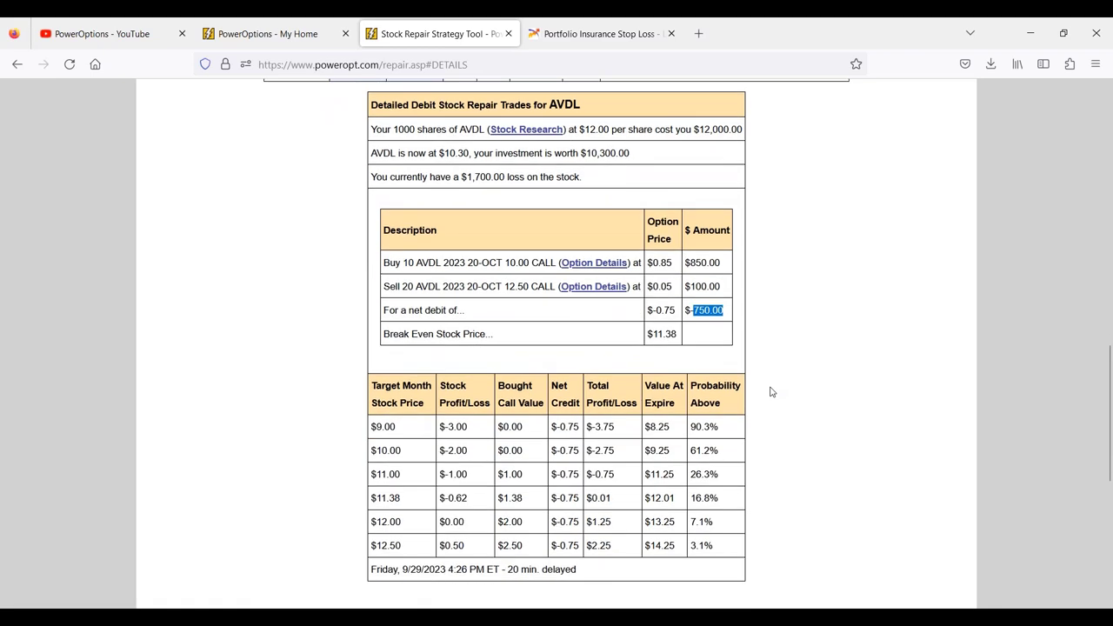
{"action": "scroll", "coordinate": [600, 348], "scroll_direction": "up", "scroll_amount": 6}
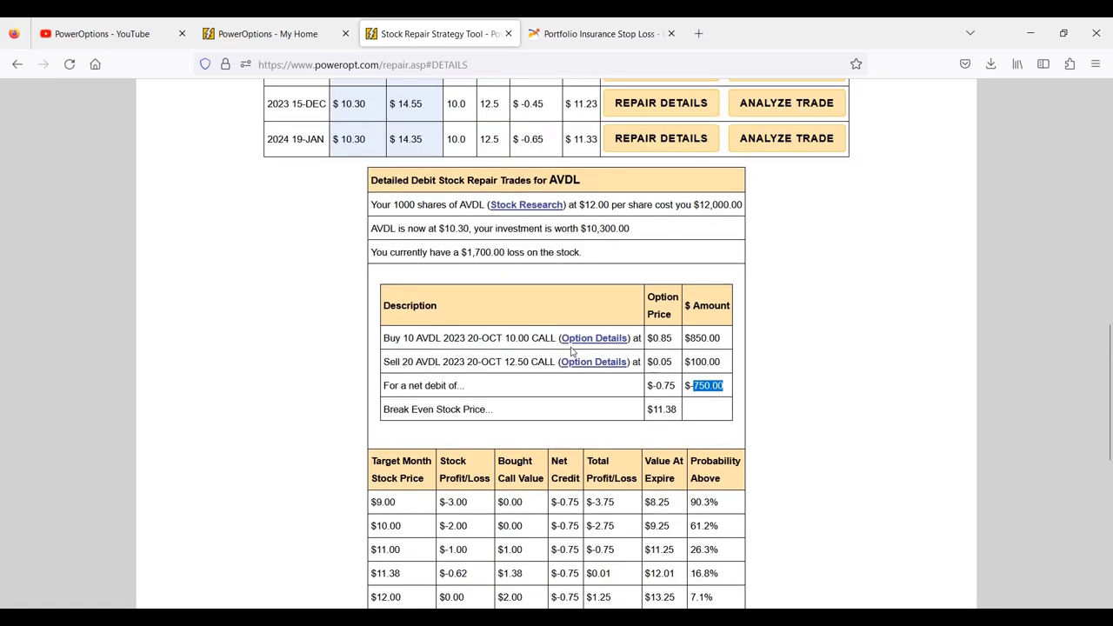
{"action": "left_click_drag", "start_coordinate": [580, 357], "coordinate": [631, 361]}
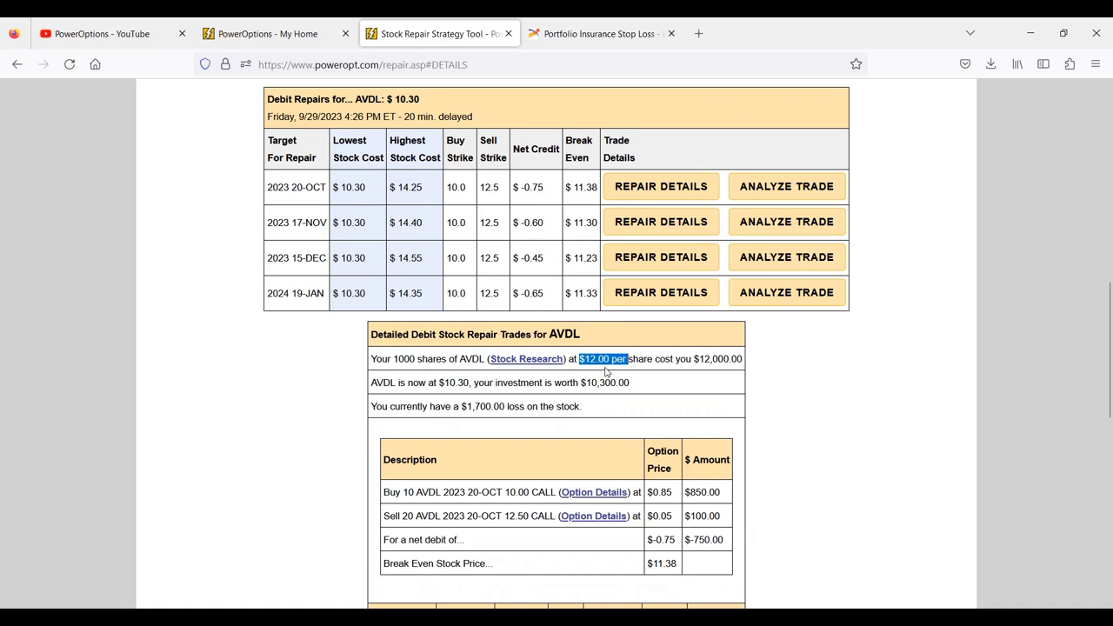
{"action": "scroll", "coordinate": [606, 372], "scroll_direction": "down", "scroll_amount": 2}
{"action": "left_click_drag", "start_coordinate": [653, 487], "coordinate": [688, 486]}
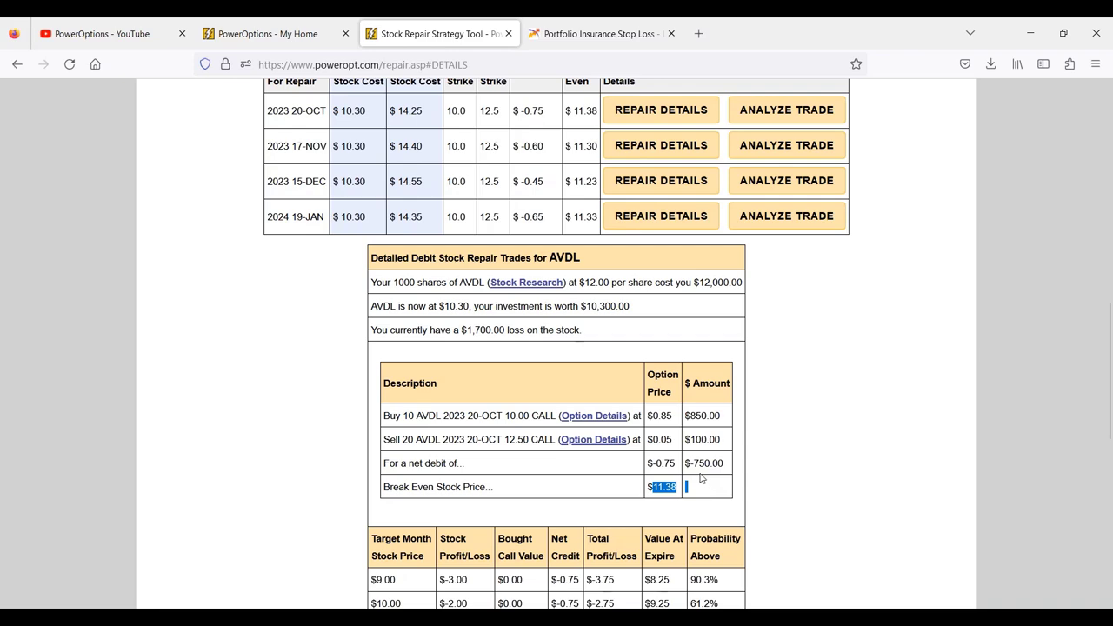
{"action": "scroll", "coordinate": [701, 478], "scroll_direction": "down", "scroll_amount": 6}
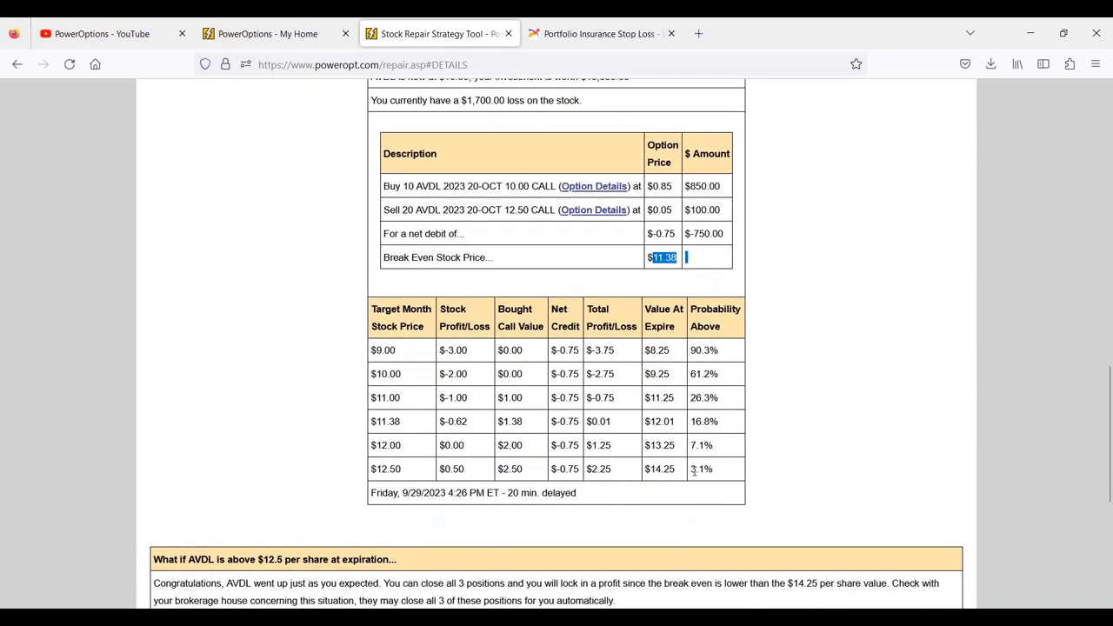
{"action": "left_click_drag", "start_coordinate": [377, 422], "coordinate": [475, 428]}
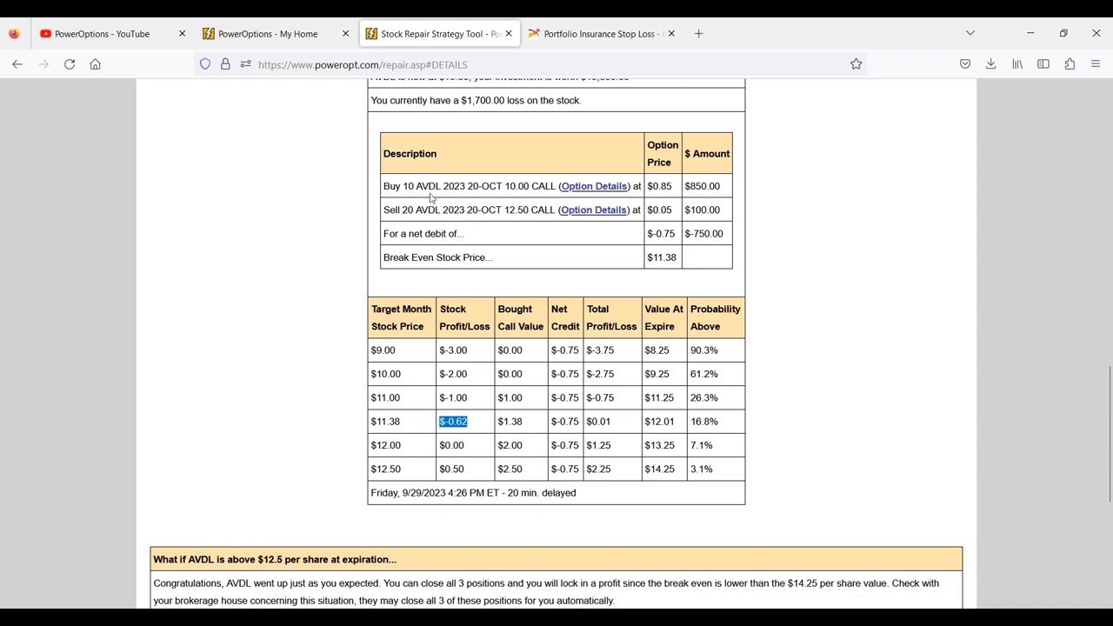
{"action": "left_click_drag", "start_coordinate": [422, 187], "coordinate": [557, 188]}
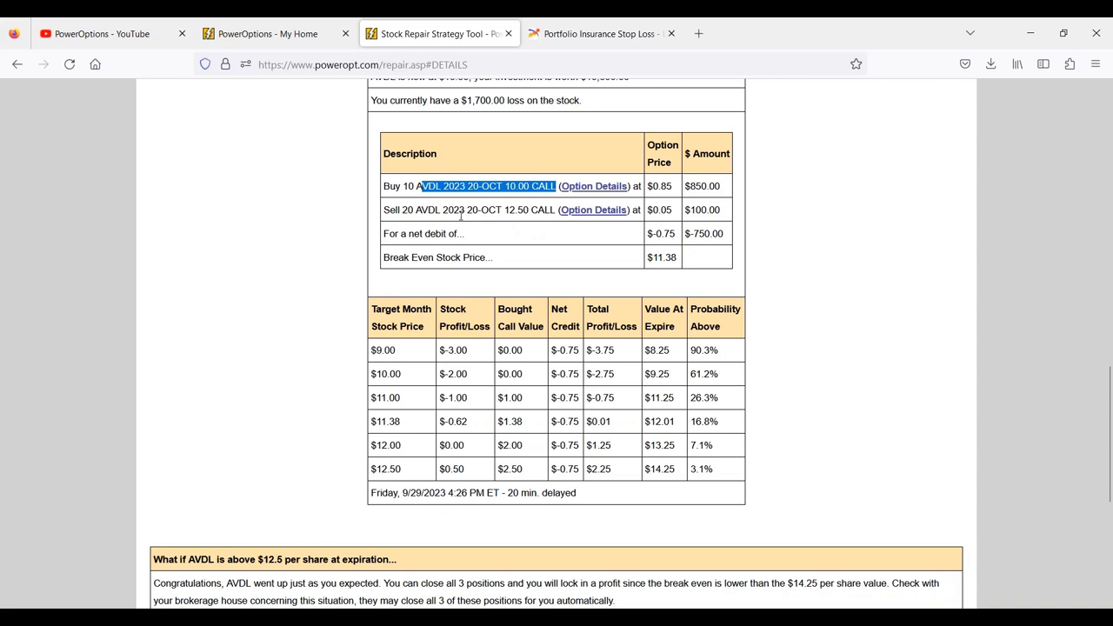
{"action": "left_click_drag", "start_coordinate": [453, 213], "coordinate": [548, 213]}
{"action": "left_click", "coordinate": [382, 424]}
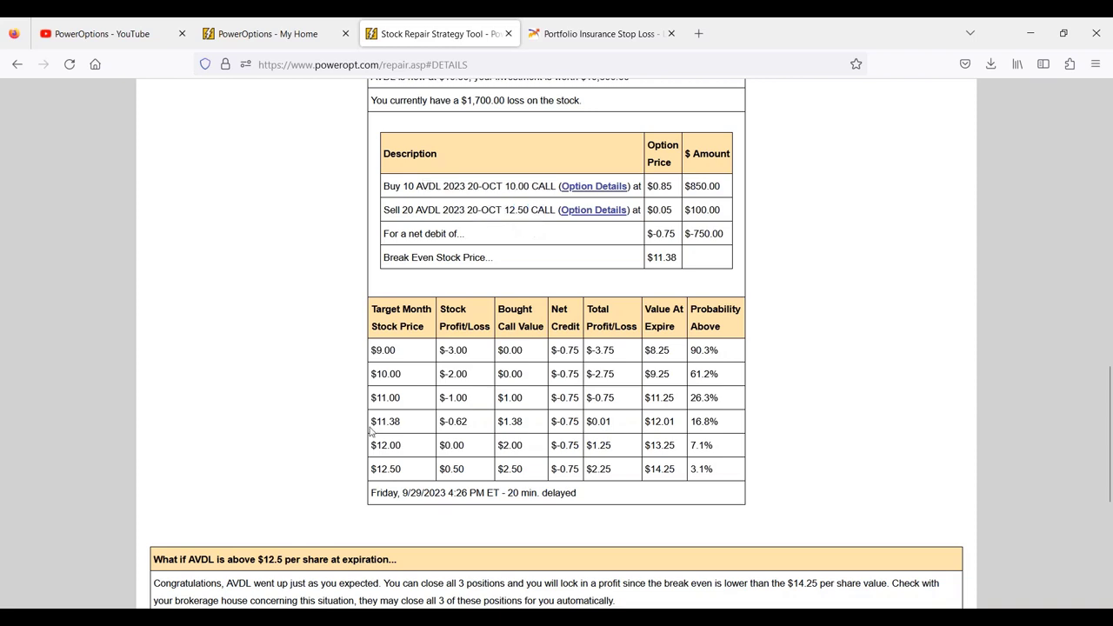
{"action": "double_click", "coordinate": [382, 424]}
{"action": "double_click", "coordinate": [557, 423]}
{"action": "left_click", "coordinate": [442, 424]}
{"action": "left_click_drag", "start_coordinate": [442, 422], "coordinate": [474, 426]}
{"action": "left_click_drag", "start_coordinate": [491, 186], "coordinate": [554, 187]}
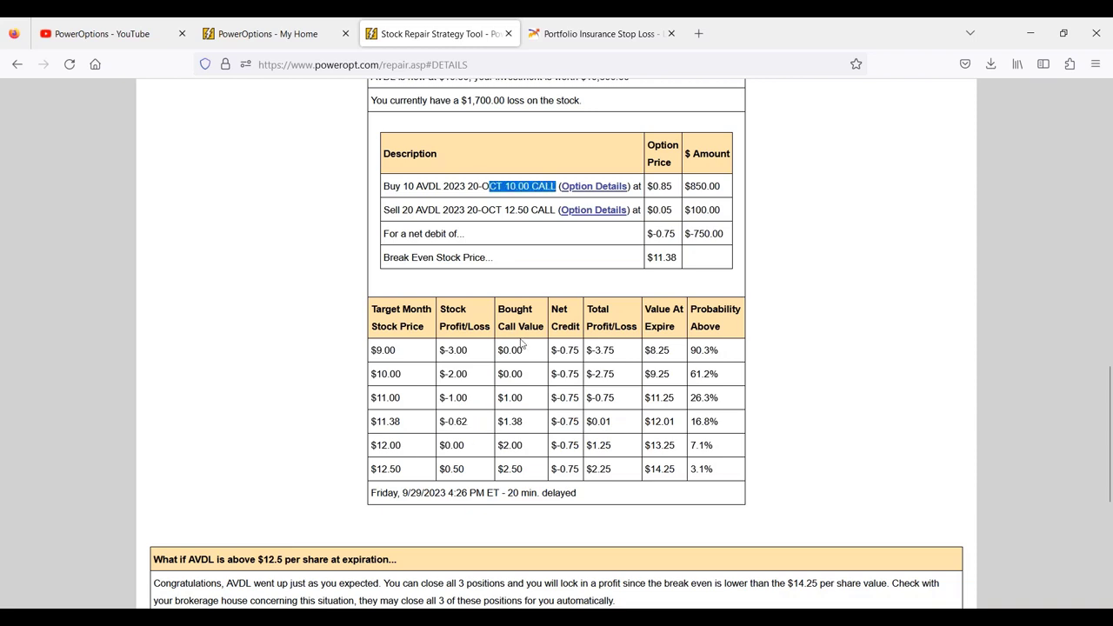
{"action": "left_click_drag", "start_coordinate": [503, 424], "coordinate": [533, 424]}
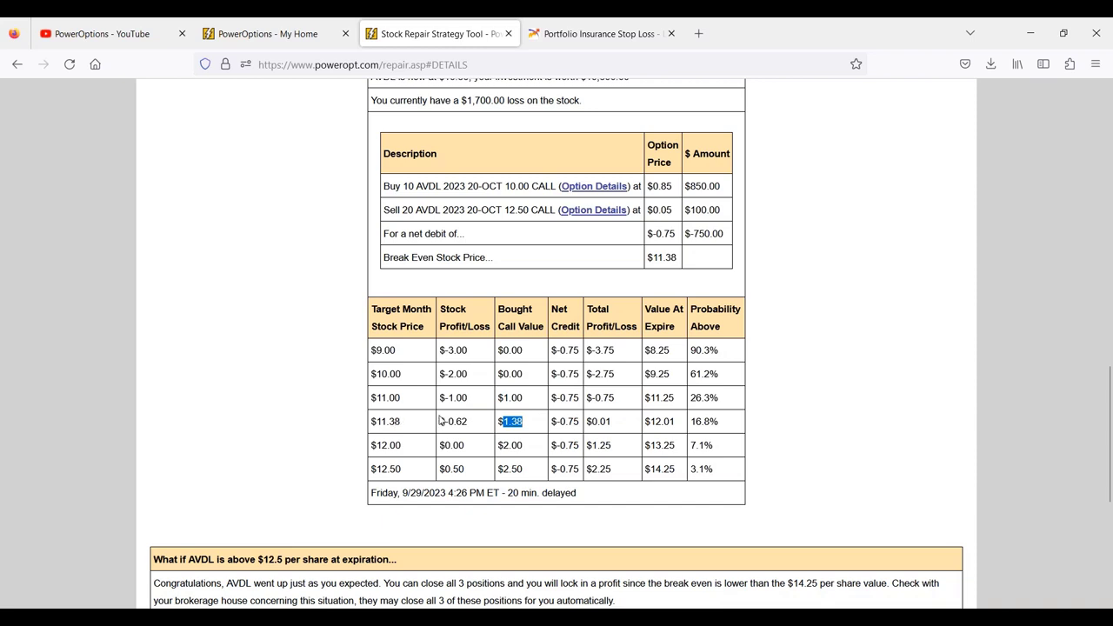
{"action": "left_click_drag", "start_coordinate": [644, 423], "coordinate": [681, 423]}
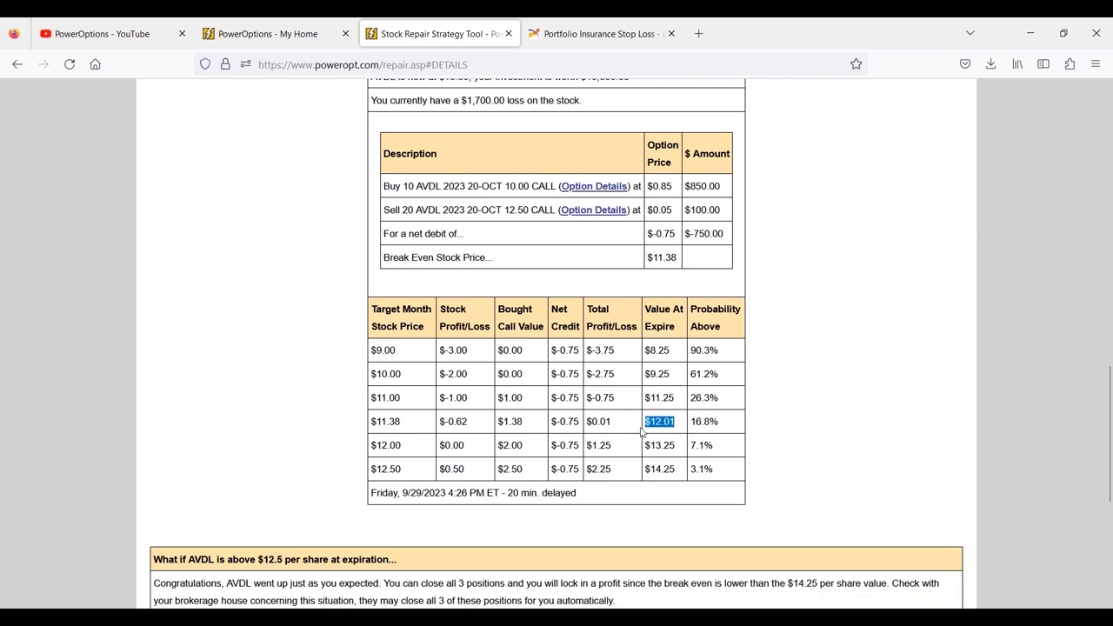
{"action": "left_click", "coordinate": [365, 424]}
{"action": "left_click_drag", "start_coordinate": [365, 425], "coordinate": [412, 427]}
{"action": "scroll", "coordinate": [415, 429], "scroll_direction": "up", "scroll_amount": 5}
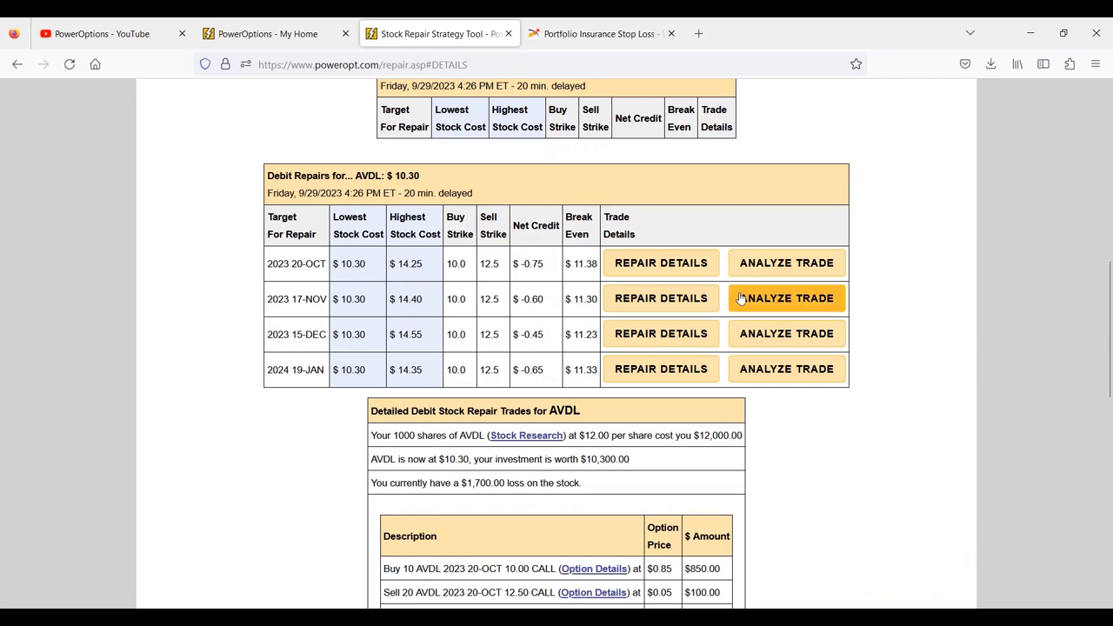
Load the 20-OCT repair trade into a full-screen spread builder and note the $10.30 stock price.
{"action": "left_click", "coordinate": [778, 268]}
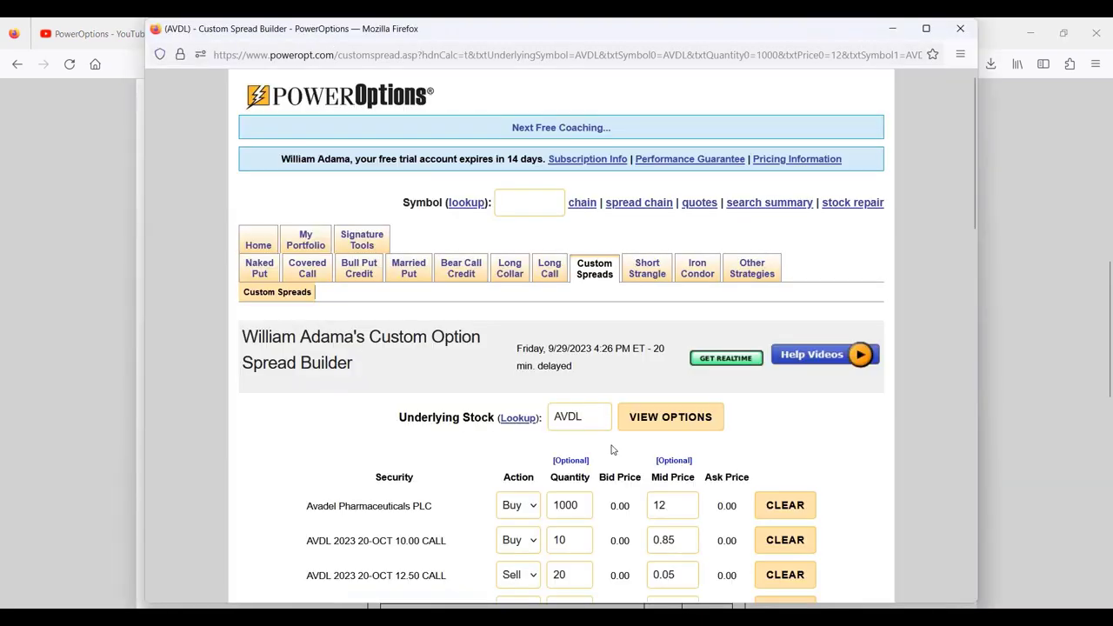
{"action": "scroll", "coordinate": [610, 450], "scroll_direction": "down", "scroll_amount": 3}
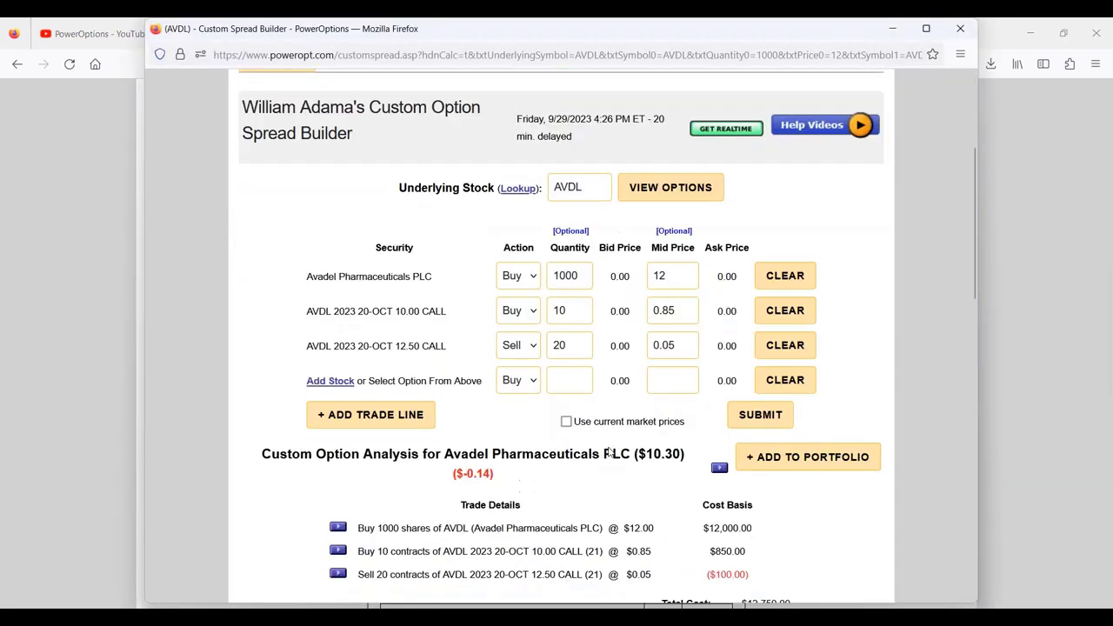
{"action": "left_click", "coordinate": [926, 29]}
{"action": "scroll", "coordinate": [634, 356], "scroll_direction": "down", "scroll_amount": 5}
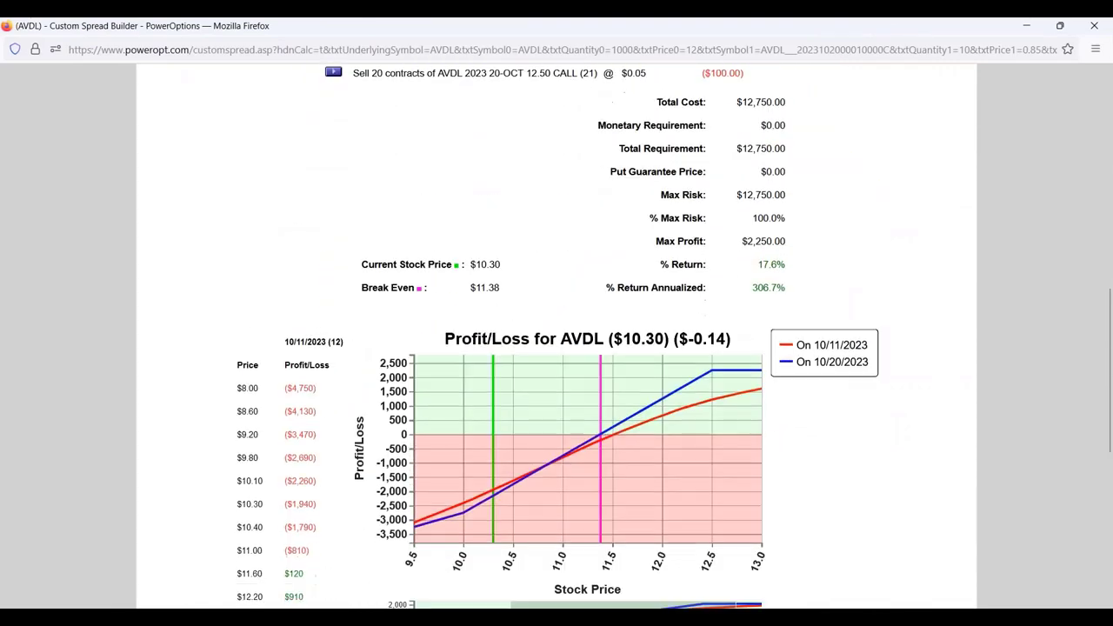
{"action": "mouse_move", "coordinate": [532, 435]}
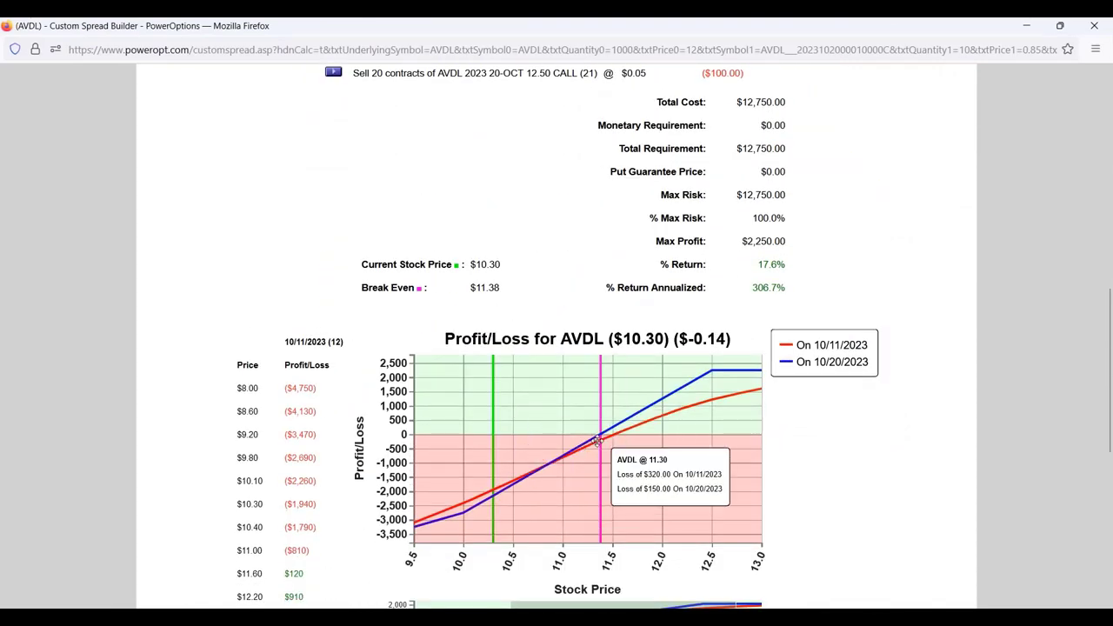
{"action": "double_click", "coordinate": [477, 267]}
{"action": "left_click", "coordinate": [535, 300]}
Review the $11.38 break-even and Profit/Loss chart, then return to the spread form.
{"action": "scroll", "coordinate": [526, 330], "scroll_direction": "up", "scroll_amount": 1}
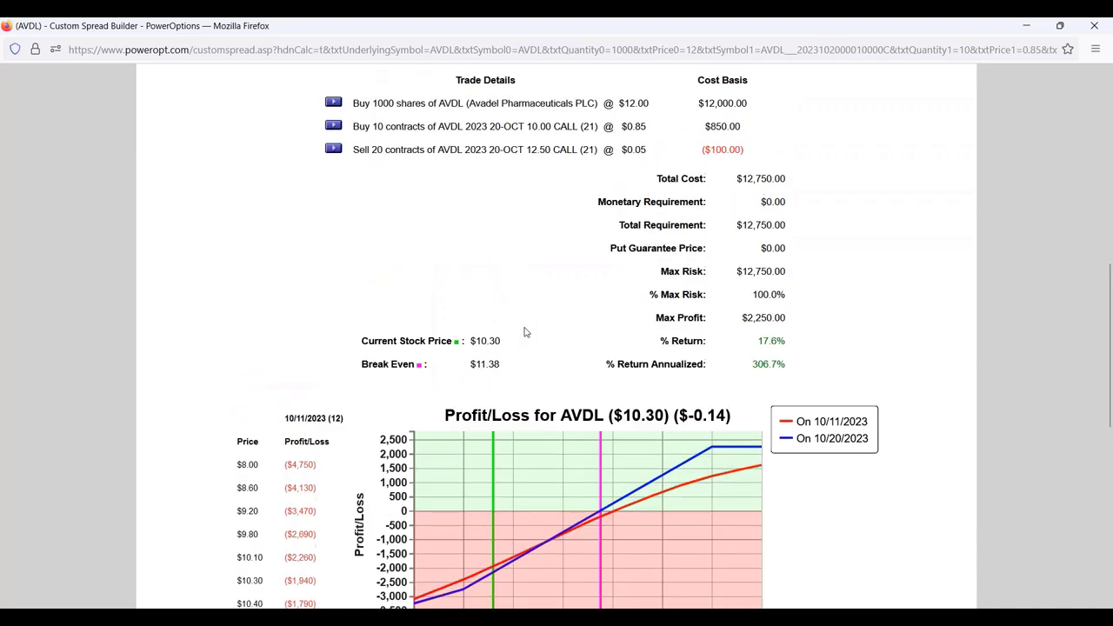
{"action": "scroll", "coordinate": [447, 285], "scroll_direction": "down", "scroll_amount": 2}
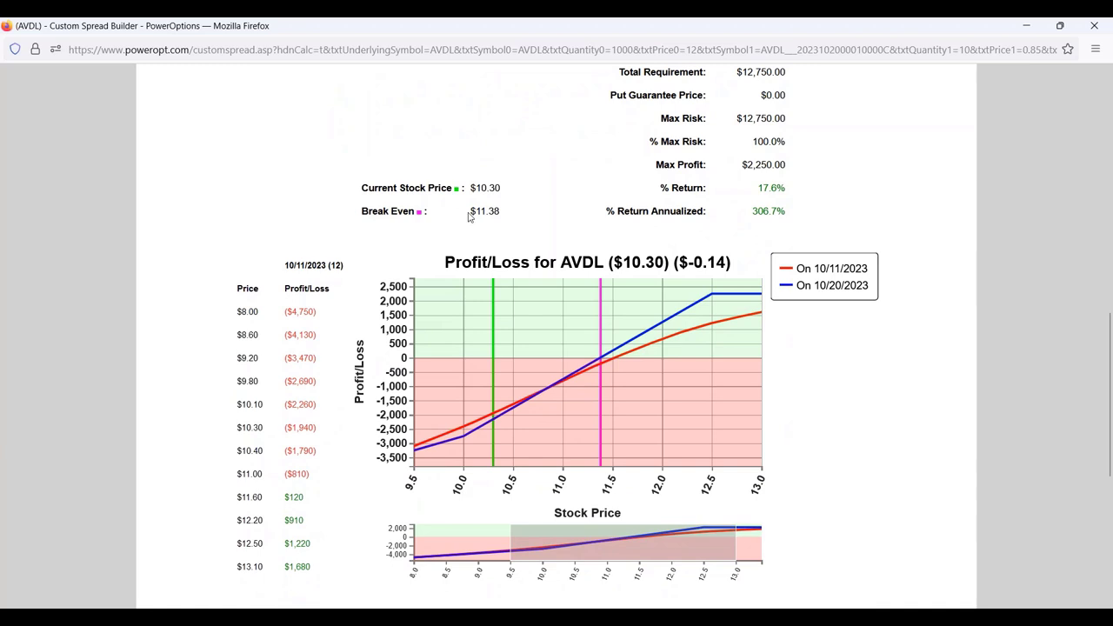
{"action": "left_click_drag", "start_coordinate": [471, 213], "coordinate": [507, 218]}
{"action": "mouse_move", "coordinate": [508, 287]}
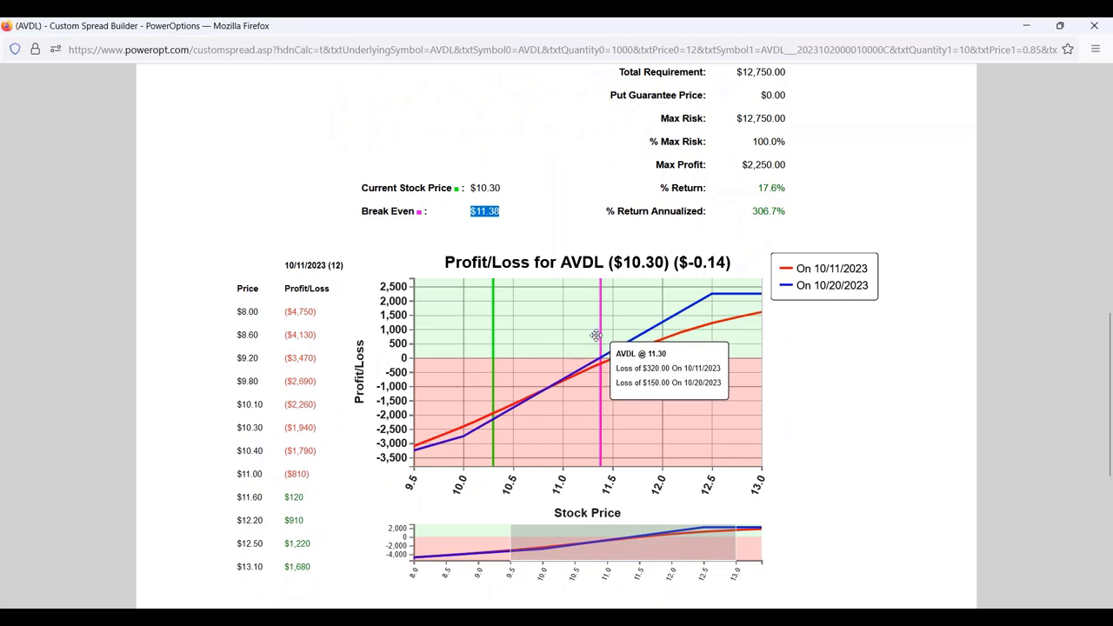
{"action": "scroll", "coordinate": [596, 335], "scroll_direction": "up", "scroll_amount": 2}
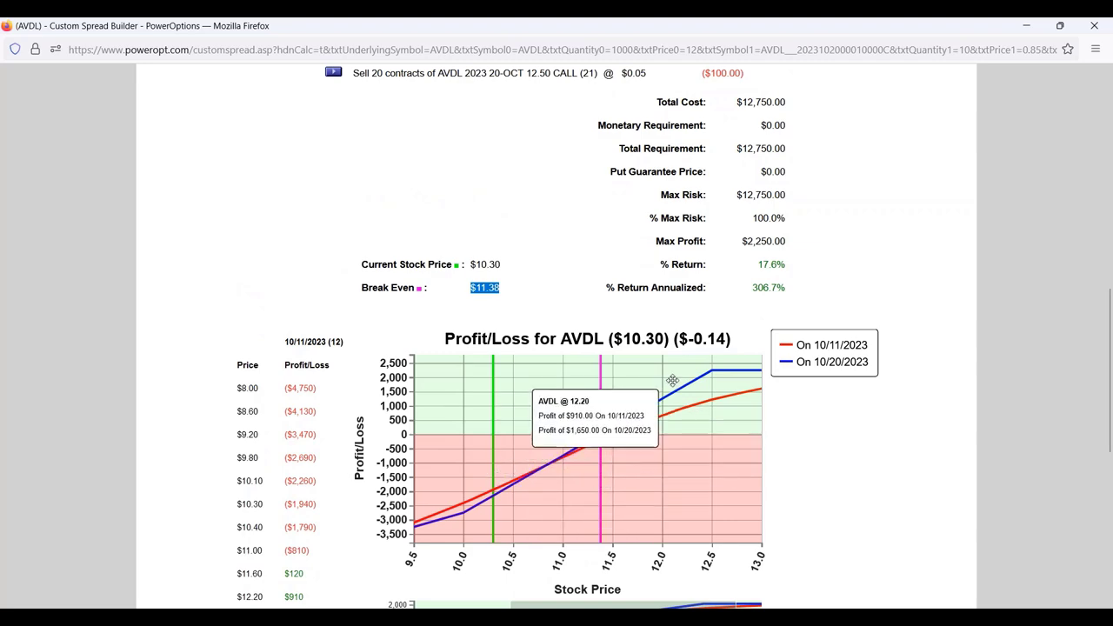
{"action": "scroll", "coordinate": [621, 371], "scroll_direction": "up", "scroll_amount": 3}
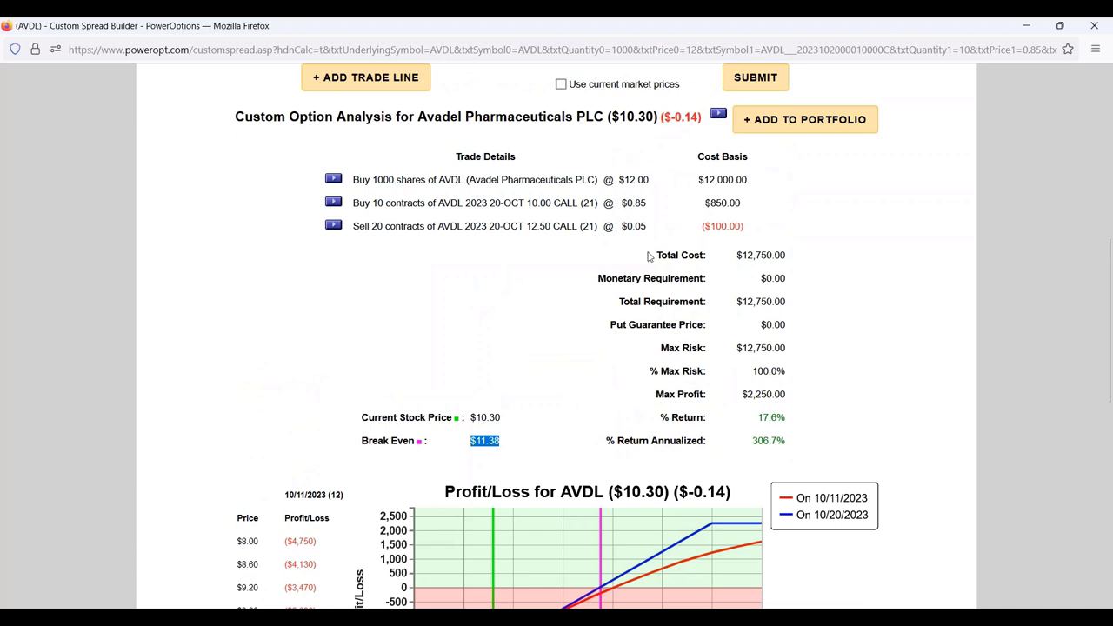
{"action": "scroll", "coordinate": [651, 383], "scroll_direction": "down", "scroll_amount": 2}
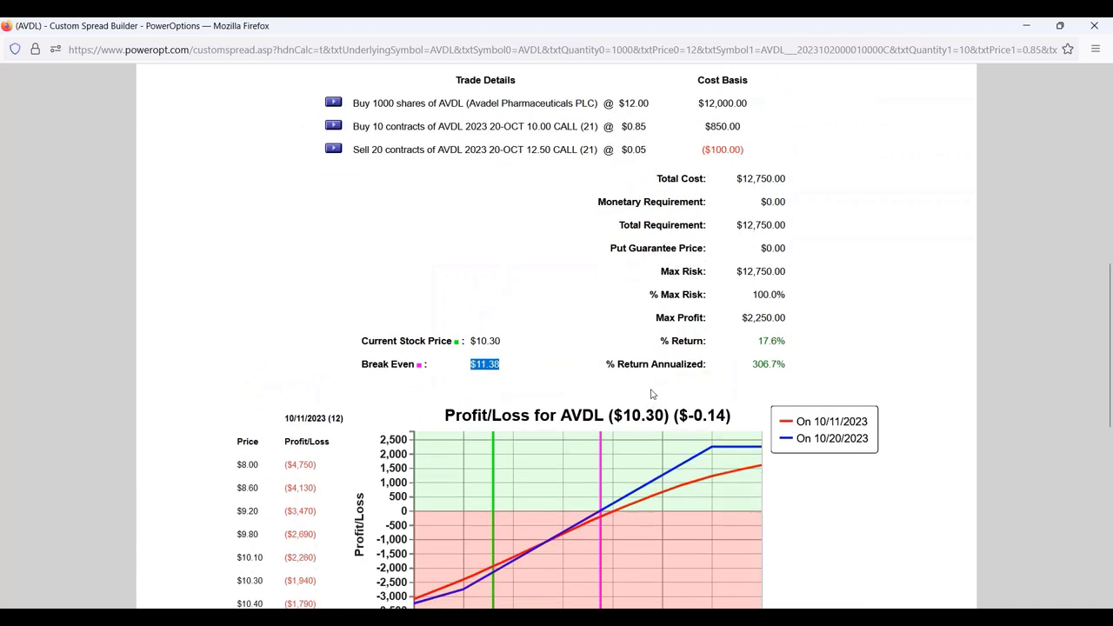
{"action": "mouse_move", "coordinate": [722, 449]}
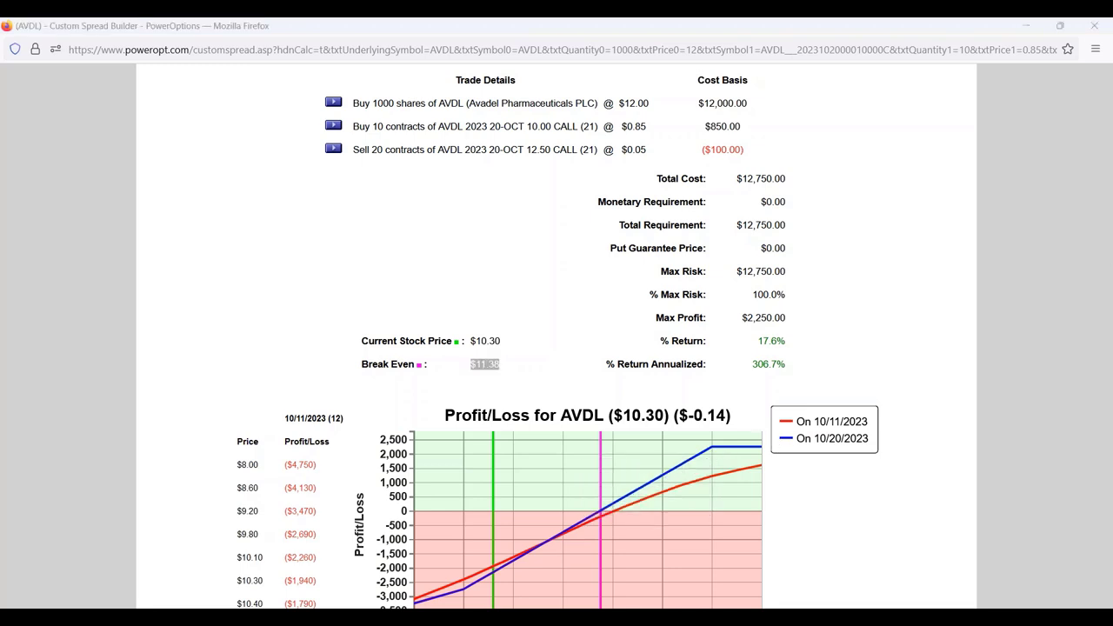
{"action": "scroll", "coordinate": [585, 379], "scroll_direction": "up", "scroll_amount": 4}
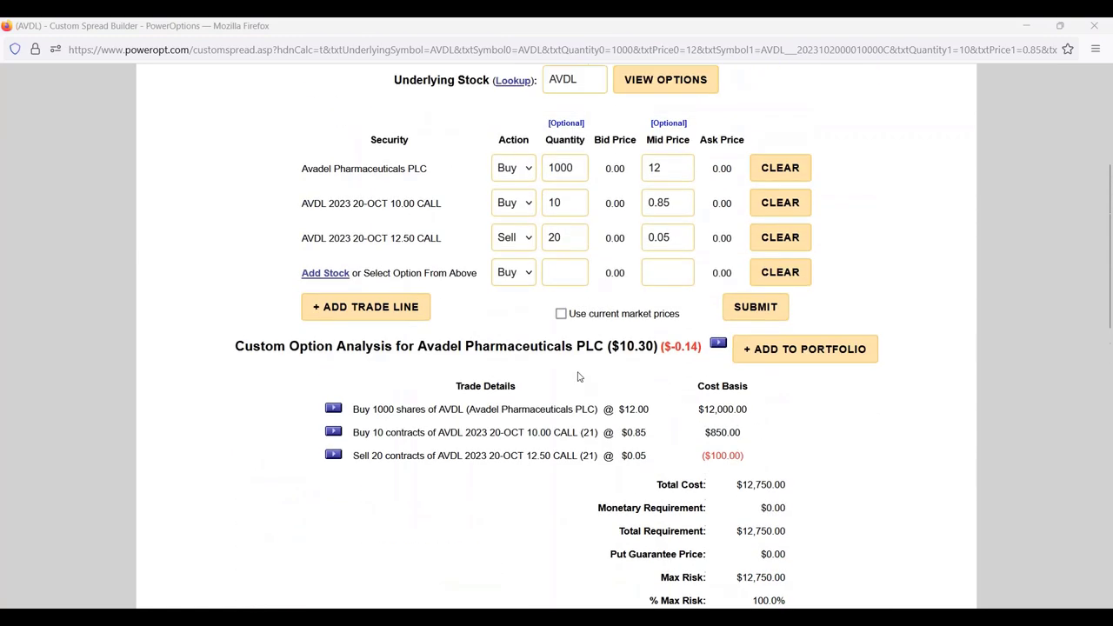
{"action": "scroll", "coordinate": [578, 376], "scroll_direction": "up", "scroll_amount": 1}
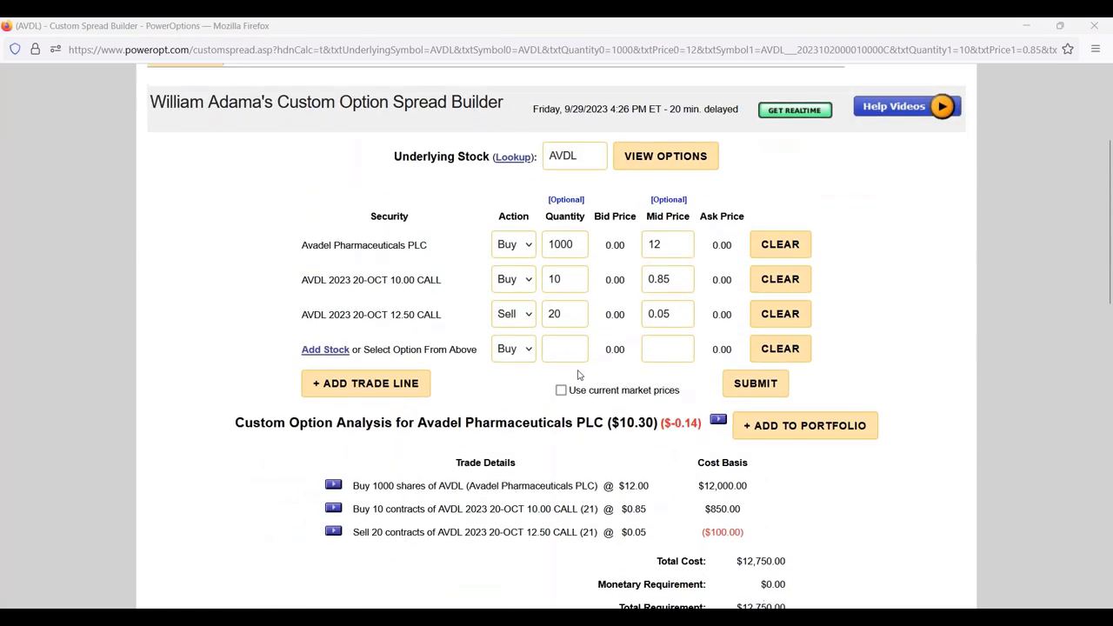
Clear both call legs and analyse selling 10 October 20 2023 10.00 calls against the shares.
{"action": "left_click", "coordinate": [783, 314]}
{"action": "left_click", "coordinate": [780, 280]}
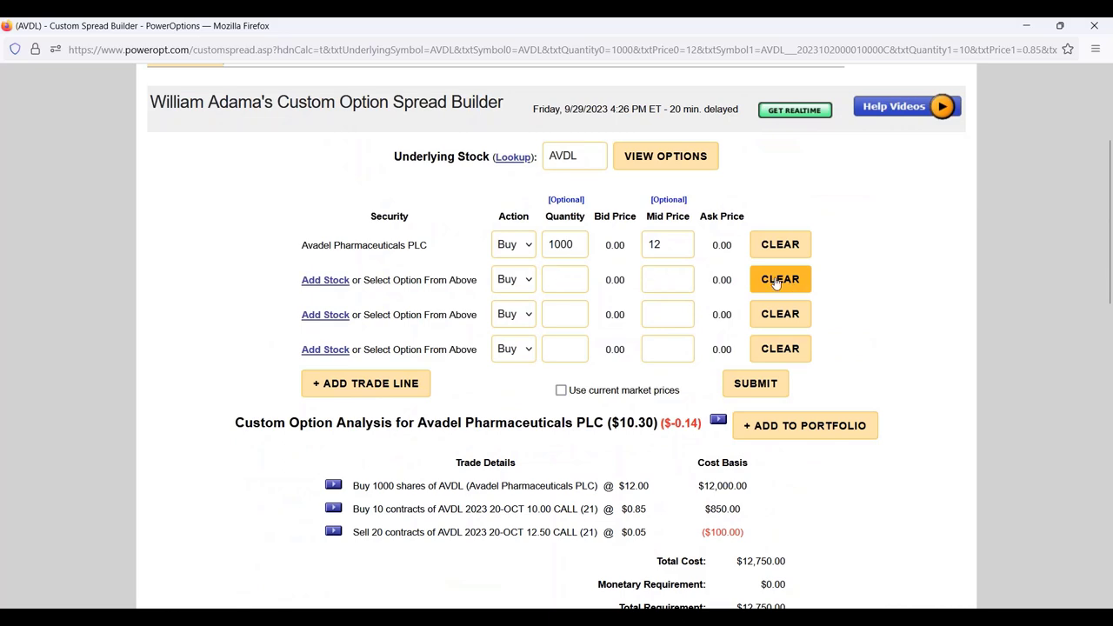
{"action": "left_click", "coordinate": [678, 165]}
{"action": "left_click", "coordinate": [485, 245]}
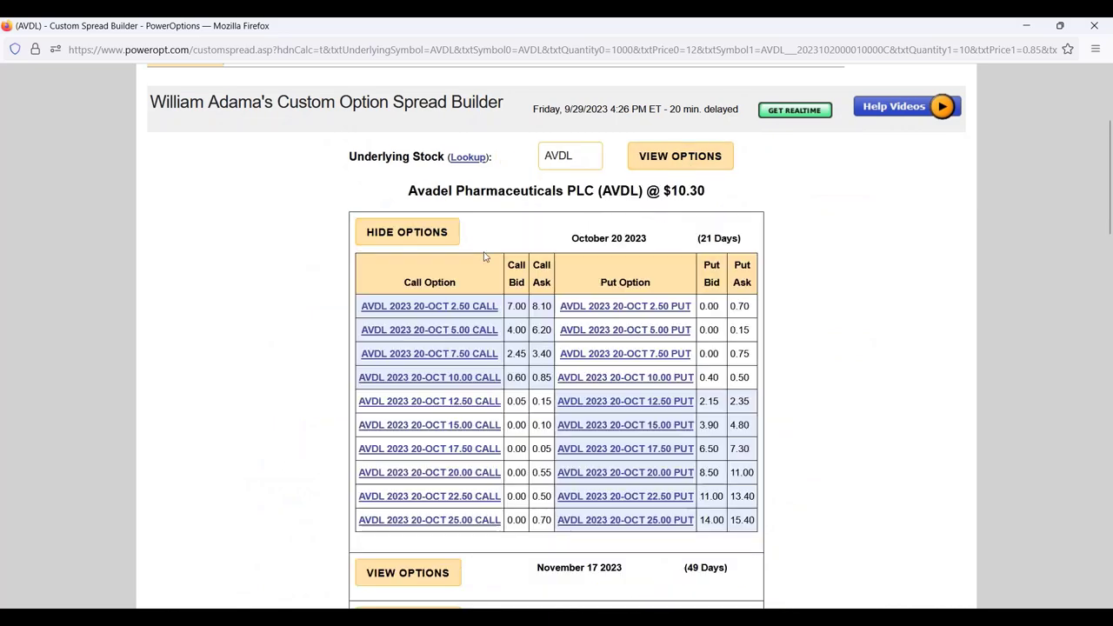
{"action": "scroll", "coordinate": [485, 257], "scroll_direction": "down", "scroll_amount": 1}
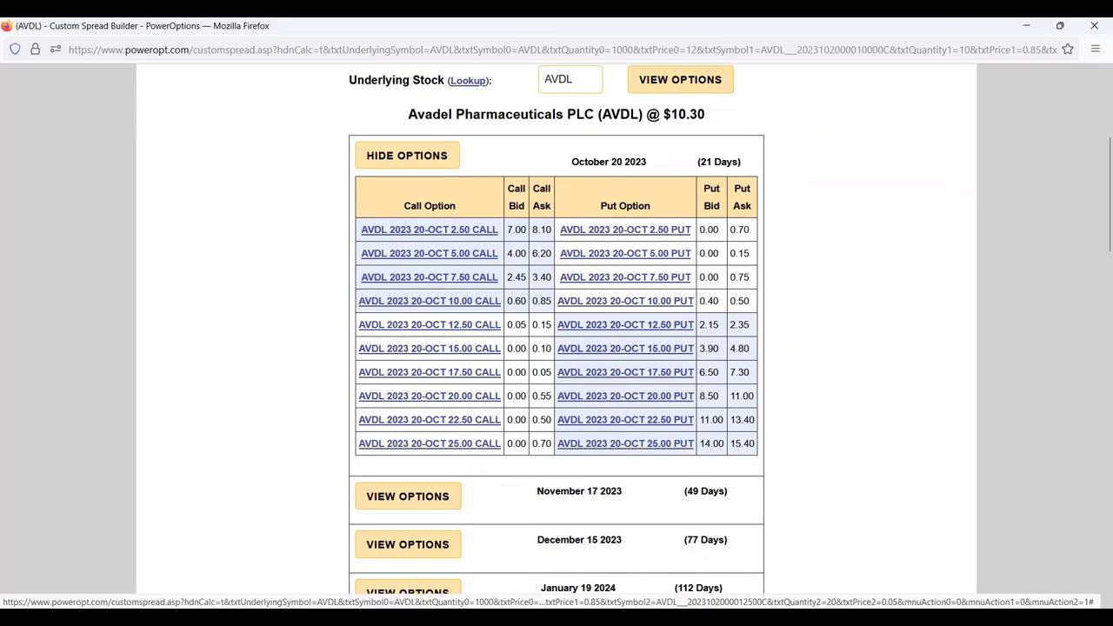
{"action": "left_click", "coordinate": [450, 302]}
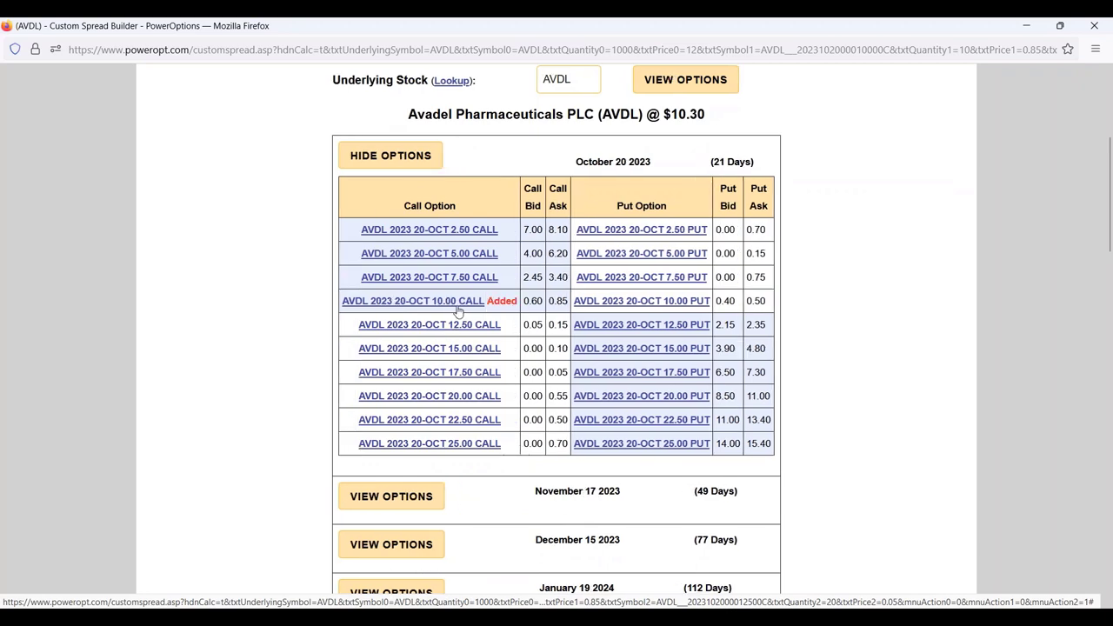
{"action": "scroll", "coordinate": [585, 400], "scroll_direction": "down", "scroll_amount": 5}
{"action": "scroll", "coordinate": [581, 416], "scroll_direction": "down", "scroll_amount": 3}
{"action": "left_click", "coordinate": [522, 301]}
{"action": "left_click", "coordinate": [526, 342]}
{"action": "left_click", "coordinate": [764, 405]}
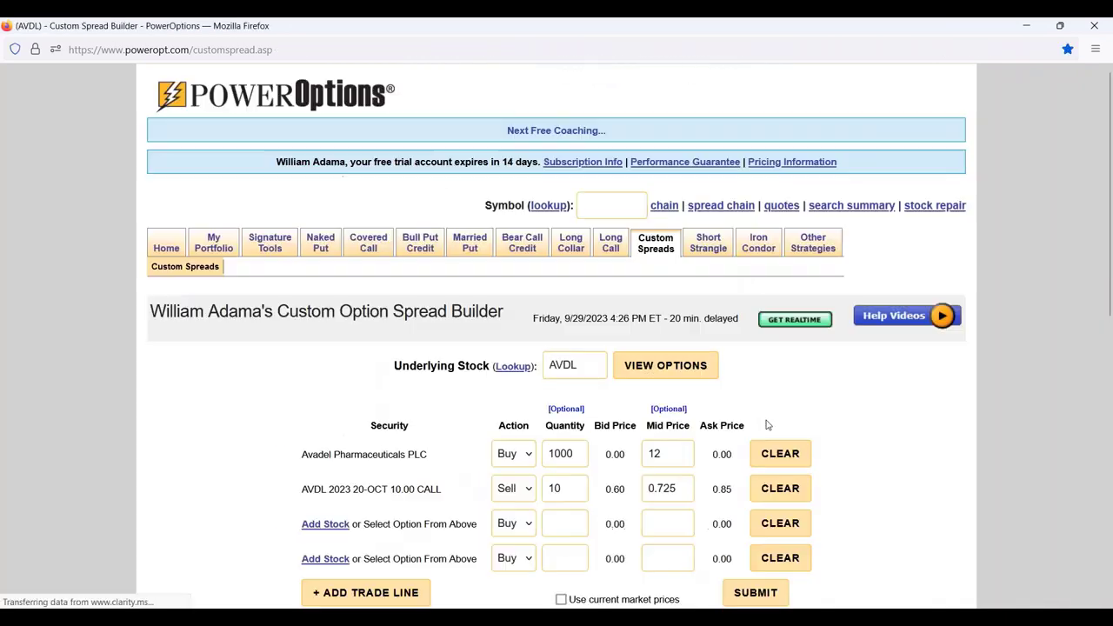
Review the covered call results: sold call description, current stock price and −11.3% return.
{"action": "scroll", "coordinate": [765, 424], "scroll_direction": "down", "scroll_amount": 4}
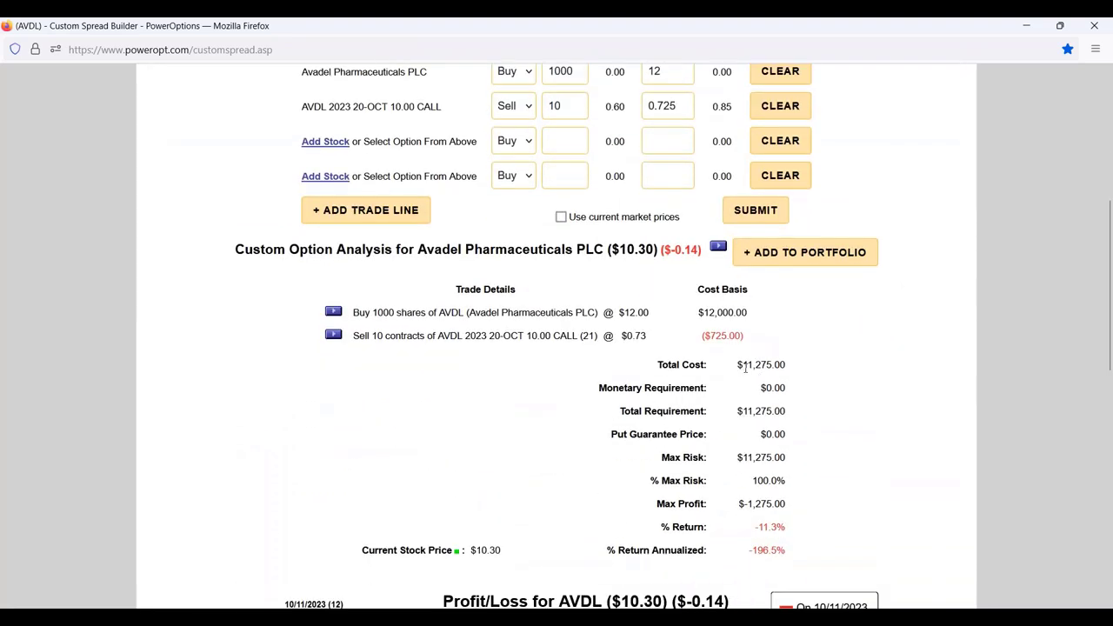
{"action": "left_click_drag", "start_coordinate": [742, 365], "coordinate": [810, 365]}
{"action": "scroll", "coordinate": [790, 427], "scroll_direction": "down", "scroll_amount": 3}
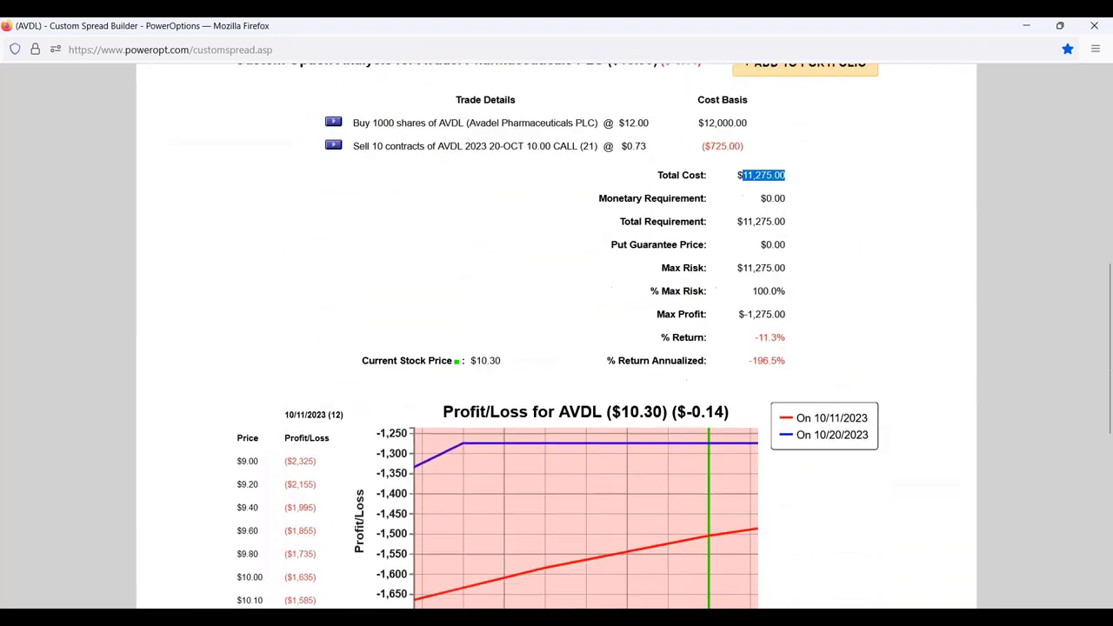
{"action": "mouse_move", "coordinate": [567, 411]}
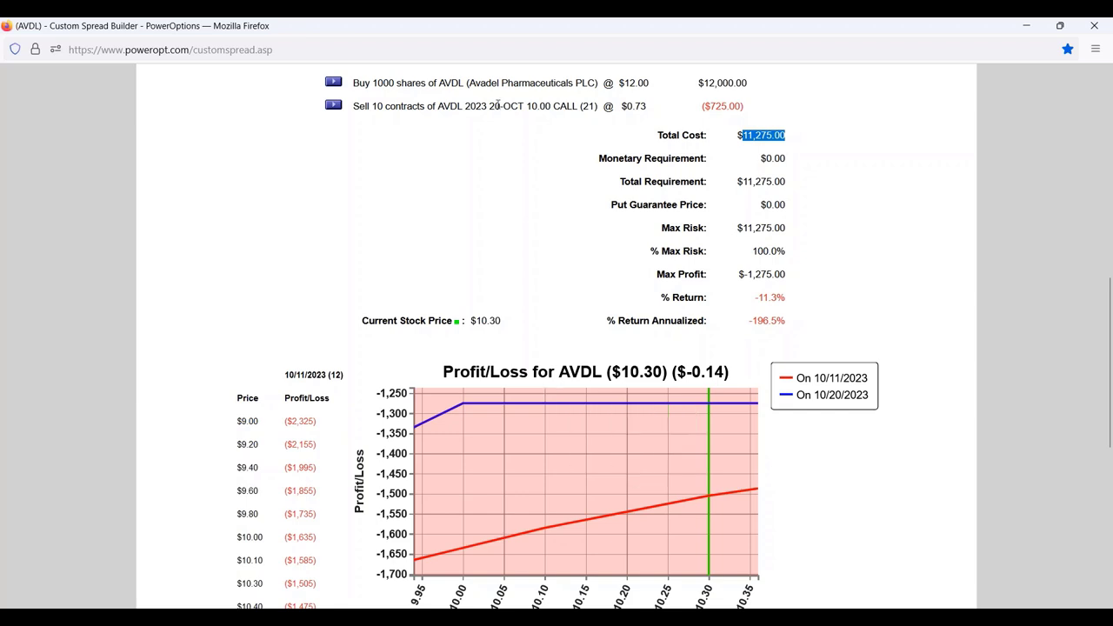
{"action": "left_click_drag", "start_coordinate": [500, 106], "coordinate": [620, 110]}
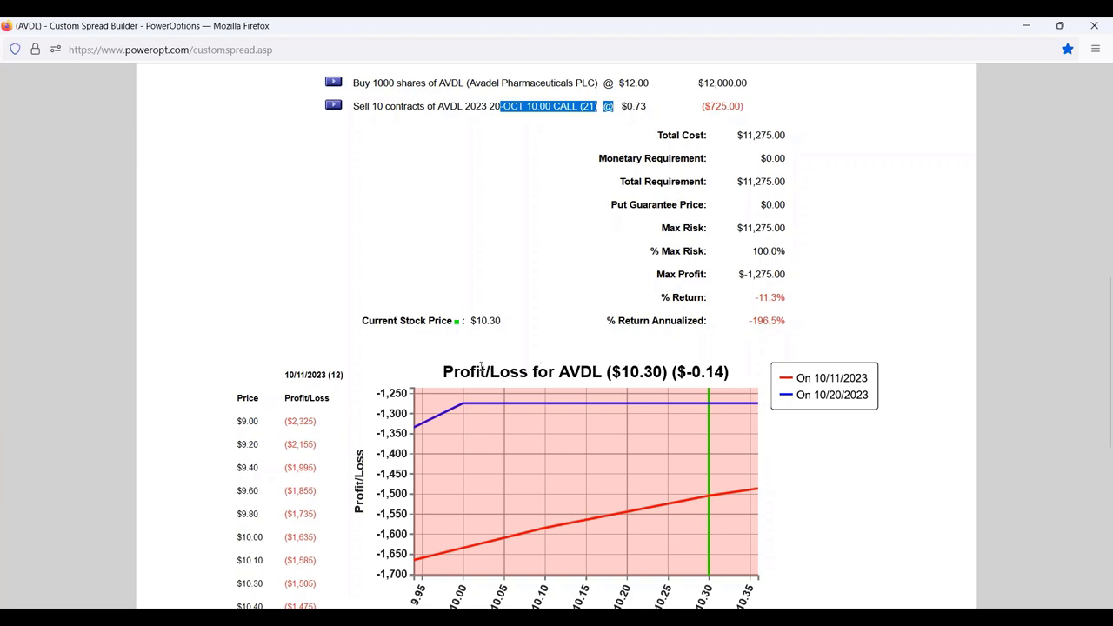
{"action": "mouse_move", "coordinate": [463, 405]}
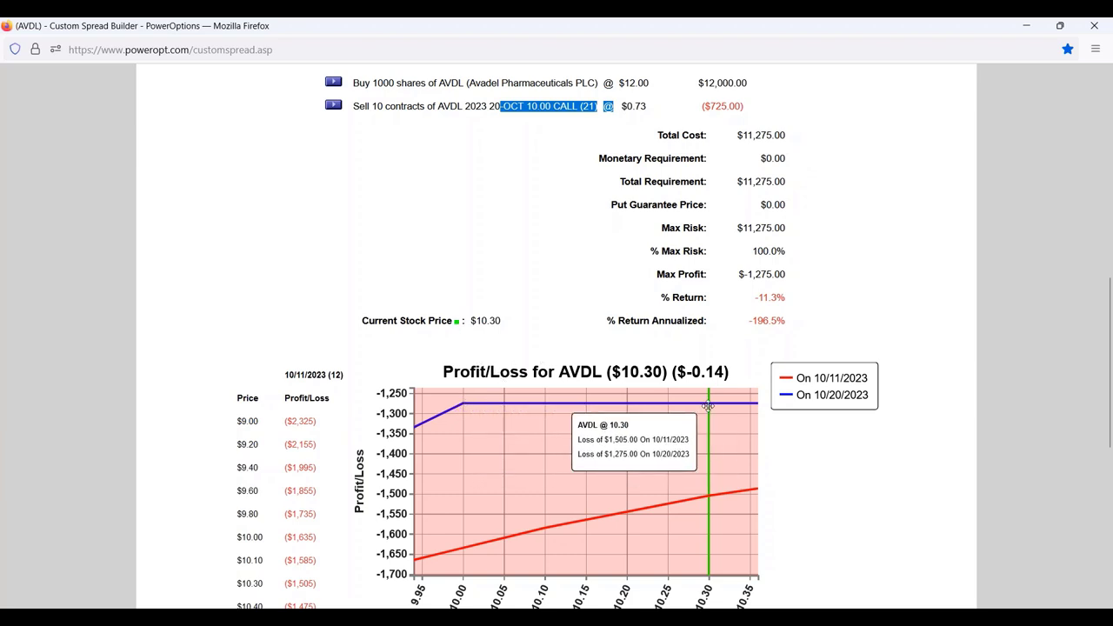
{"action": "left_click_drag", "start_coordinate": [619, 373], "coordinate": [668, 373]}
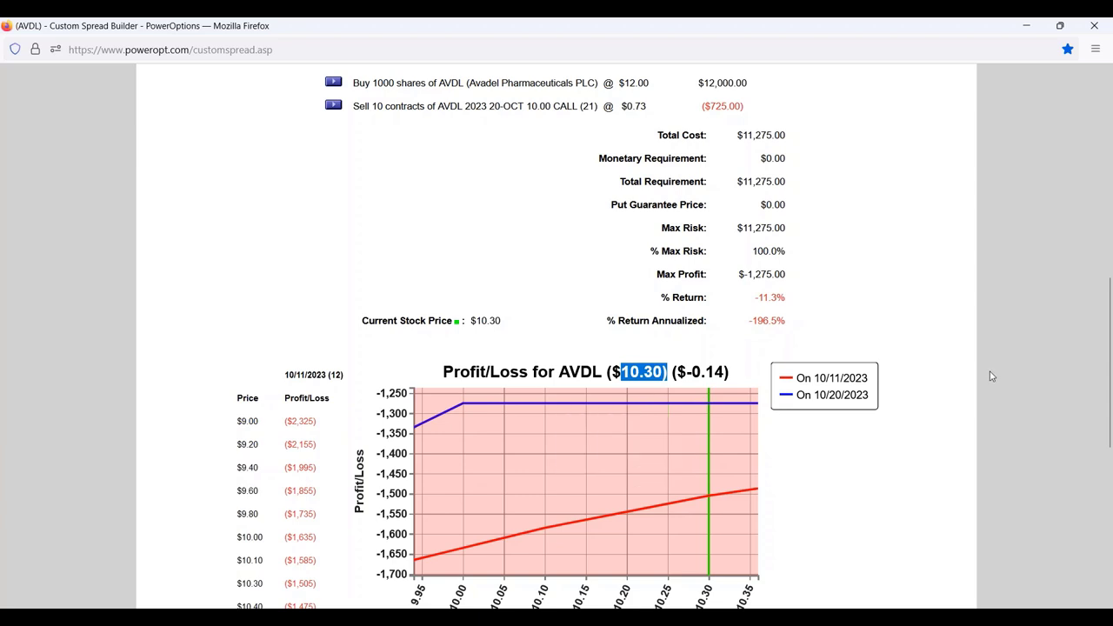
{"action": "left_click_drag", "start_coordinate": [750, 298], "coordinate": [787, 298]}
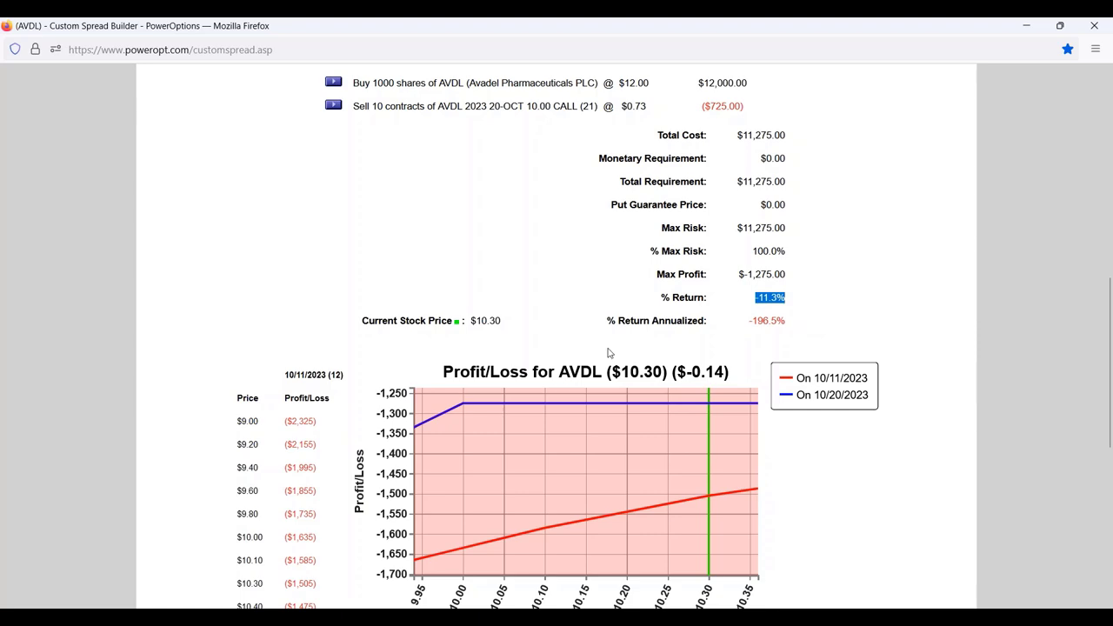
{"action": "scroll", "coordinate": [435, 403], "scroll_direction": "up", "scroll_amount": 3}
{"action": "scroll", "coordinate": [542, 356], "scroll_direction": "up", "scroll_amount": 1}
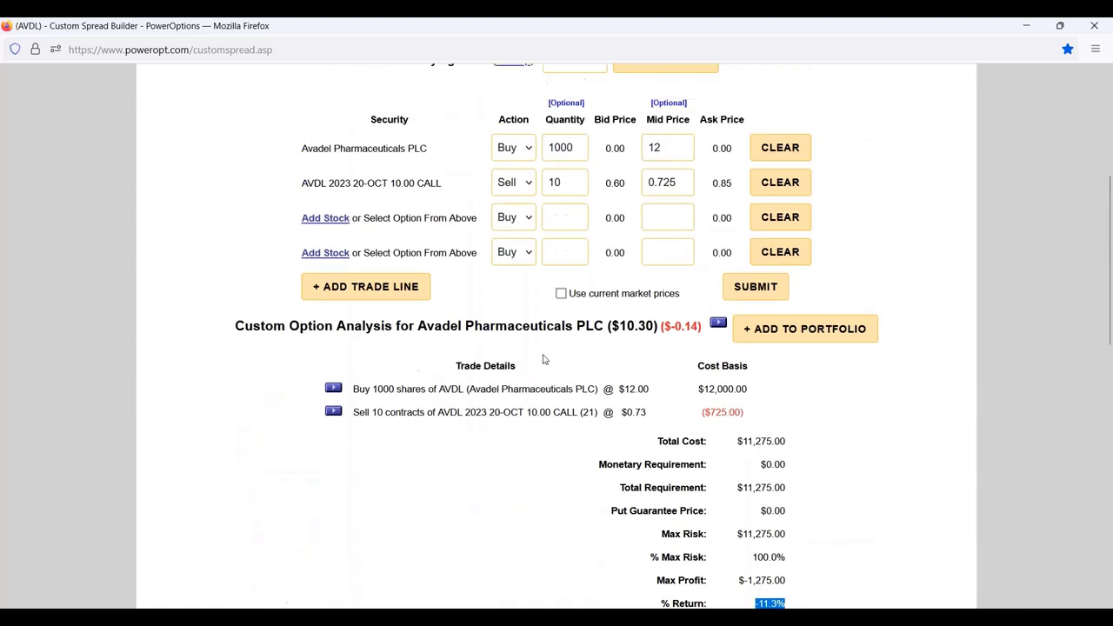
Replace the sold call with 10 sold October 20 2023 12.50 calls and rerun the analysis.
{"action": "left_click", "coordinate": [780, 183]}
{"action": "scroll", "coordinate": [598, 199], "scroll_direction": "up", "scroll_amount": 2}
{"action": "left_click", "coordinate": [633, 213]}
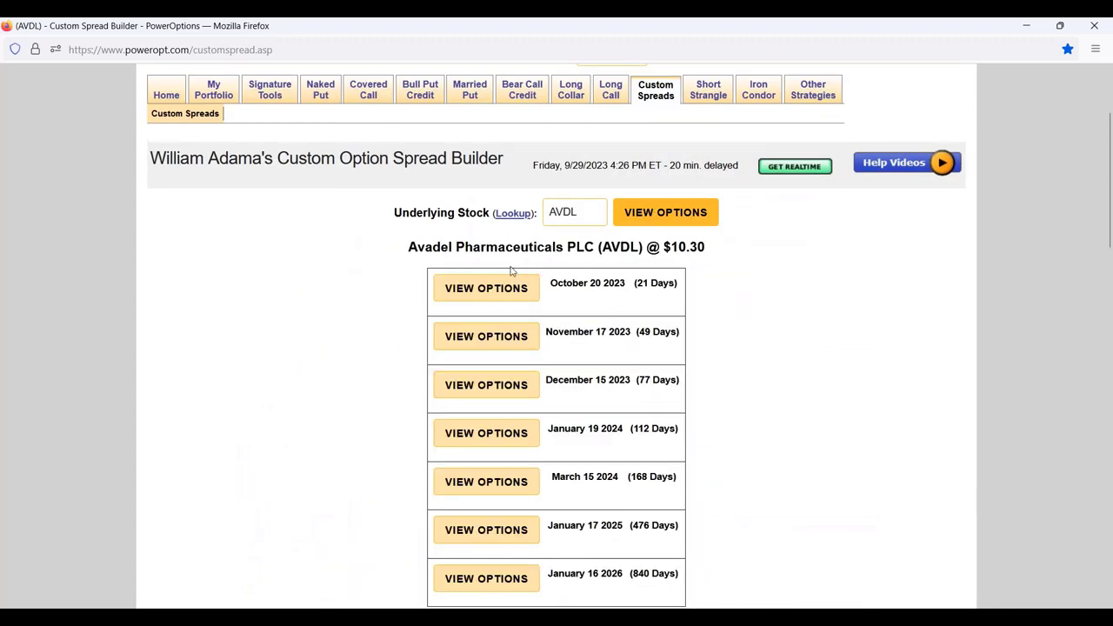
{"action": "left_click", "coordinate": [492, 293]}
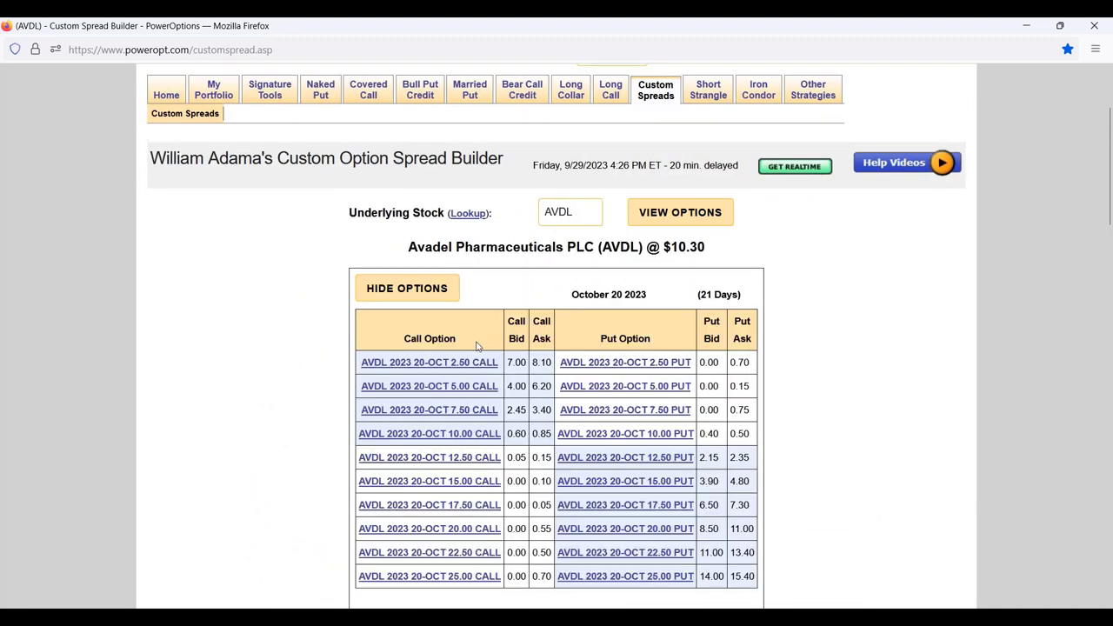
{"action": "scroll", "coordinate": [456, 342], "scroll_direction": "down", "scroll_amount": 2}
{"action": "left_click", "coordinate": [462, 306]}
{"action": "scroll", "coordinate": [537, 402], "scroll_direction": "down", "scroll_amount": 5}
{"action": "scroll", "coordinate": [534, 409], "scroll_direction": "down", "scroll_amount": 1}
{"action": "left_click", "coordinate": [522, 353]}
{"action": "left_click", "coordinate": [520, 398]}
{"action": "left_click", "coordinate": [755, 456]}
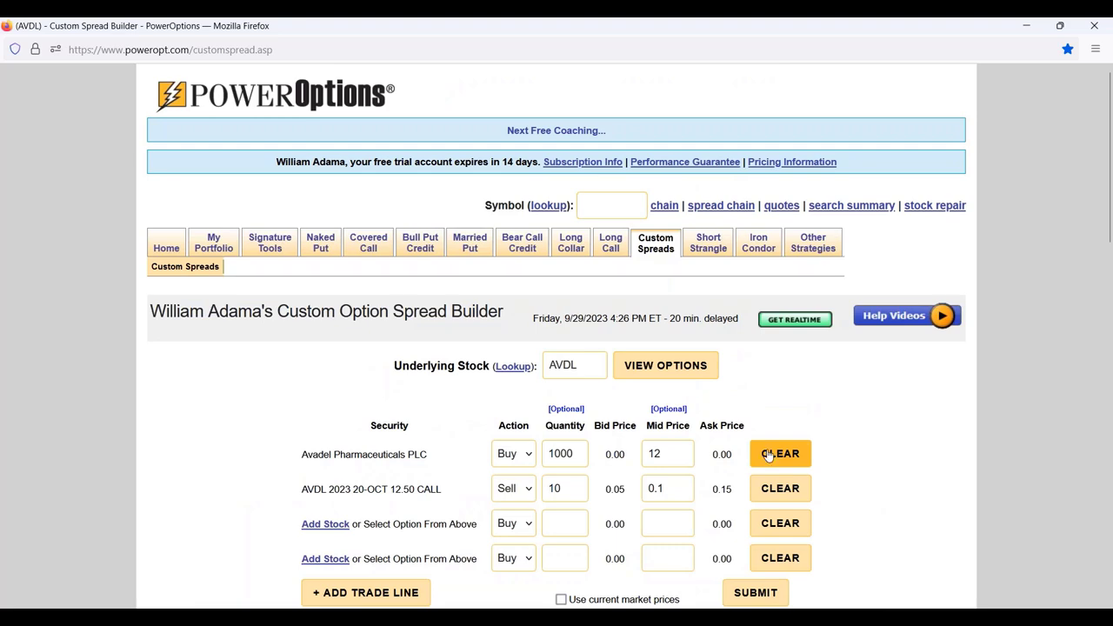
Check the 12.50 call's 0.1 mid price and the 12,000.00 share cost basis.
{"action": "scroll", "coordinate": [769, 459], "scroll_direction": "down", "scroll_amount": 2}
{"action": "left_click_drag", "start_coordinate": [674, 339], "coordinate": [630, 336]}
{"action": "scroll", "coordinate": [450, 517], "scroll_direction": "down", "scroll_amount": 2}
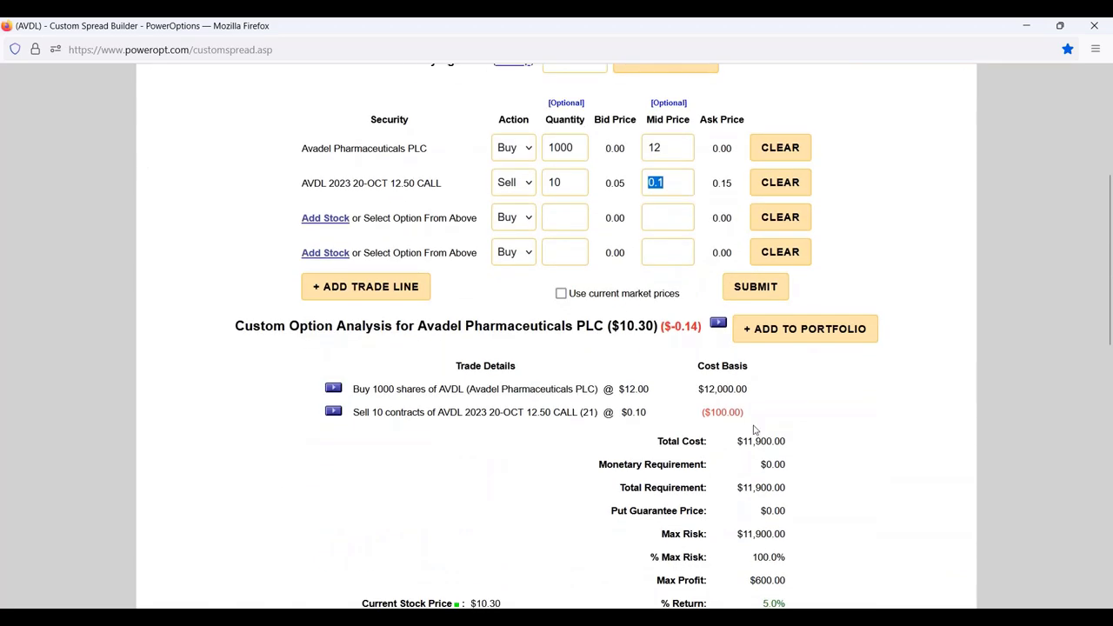
{"action": "left_click_drag", "start_coordinate": [709, 389], "coordinate": [850, 414]}
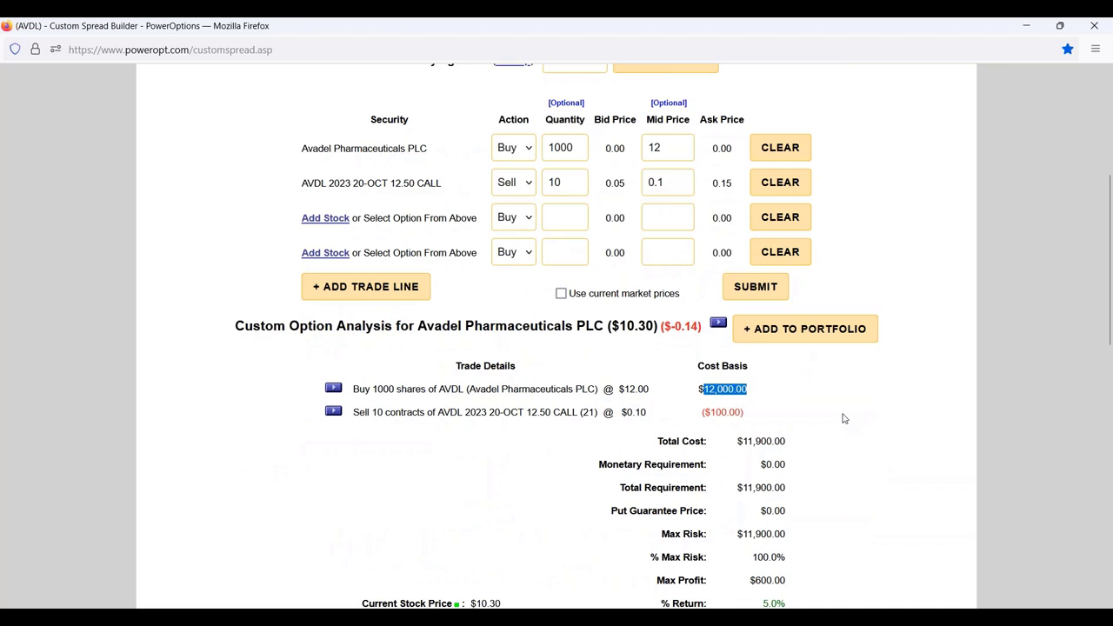
{"action": "left_click_drag", "start_coordinate": [690, 190], "coordinate": [636, 189]}
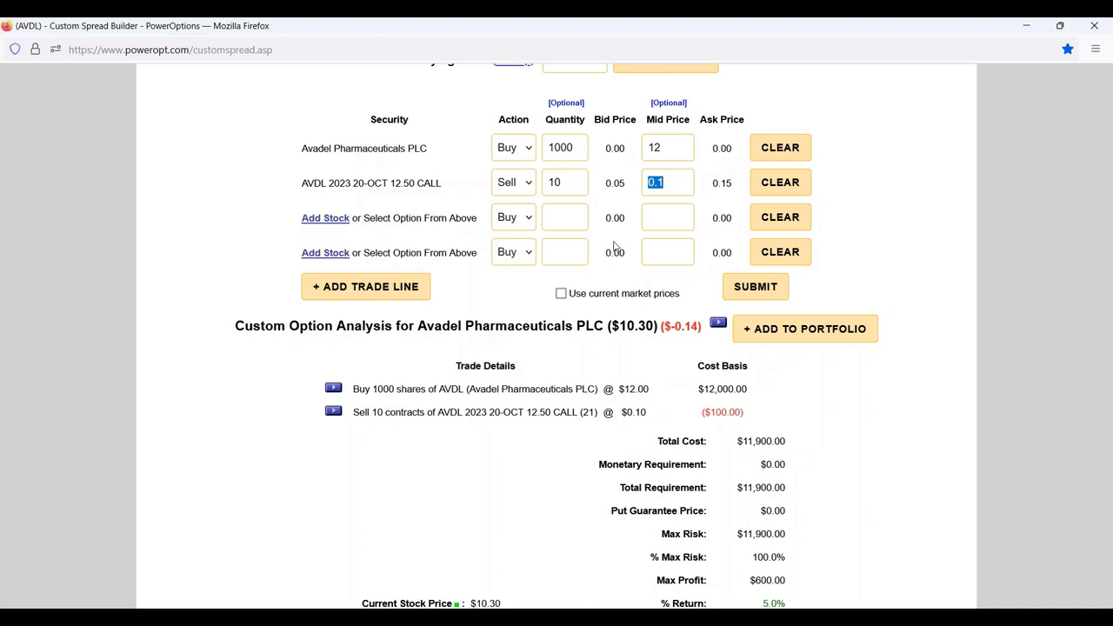
Swap in 10 sold November 17 2023 12.50 calls and rerun the covered call analysis.
{"action": "left_click", "coordinate": [780, 183]}
{"action": "scroll", "coordinate": [780, 182], "scroll_direction": "up", "scroll_amount": 2}
{"action": "left_click", "coordinate": [665, 143]}
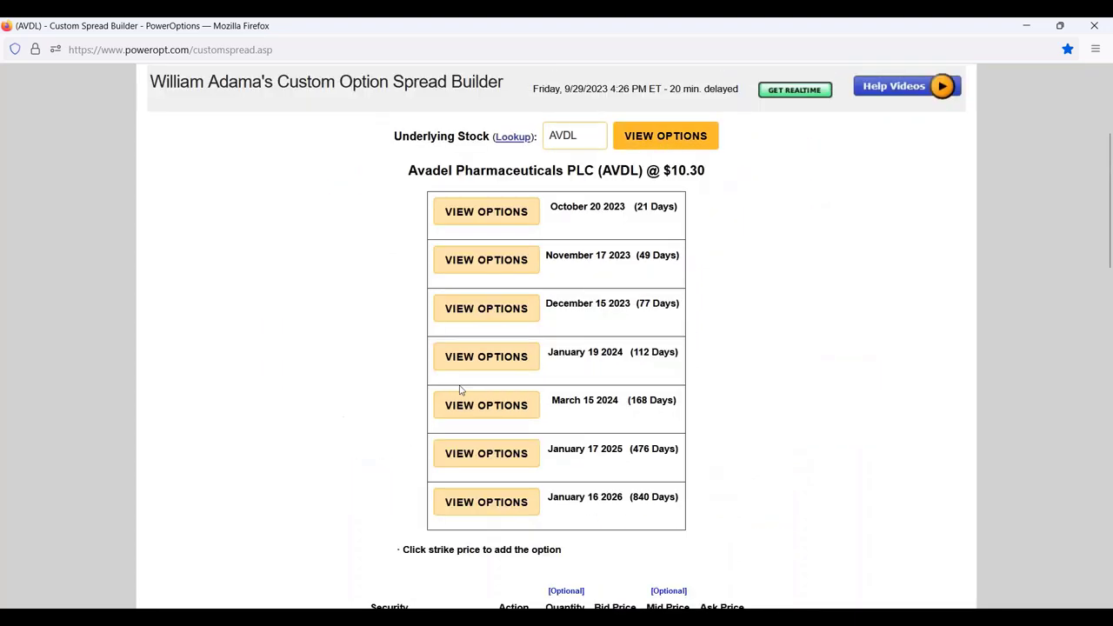
{"action": "left_click", "coordinate": [485, 261]}
{"action": "scroll", "coordinate": [539, 414], "scroll_direction": "down", "scroll_amount": 2}
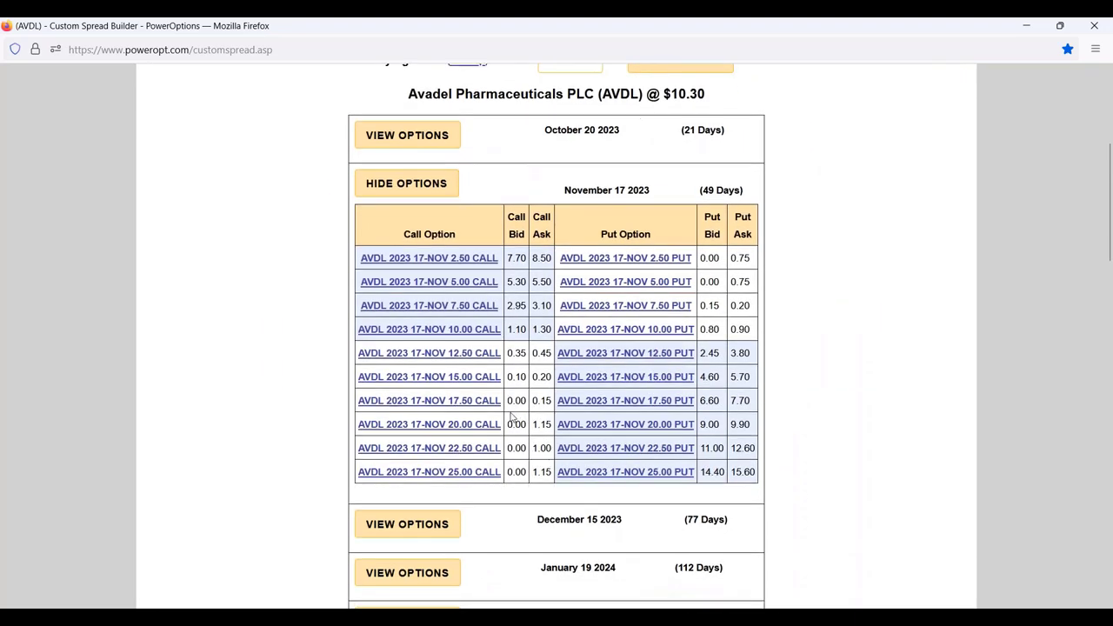
{"action": "left_click", "coordinate": [487, 356]}
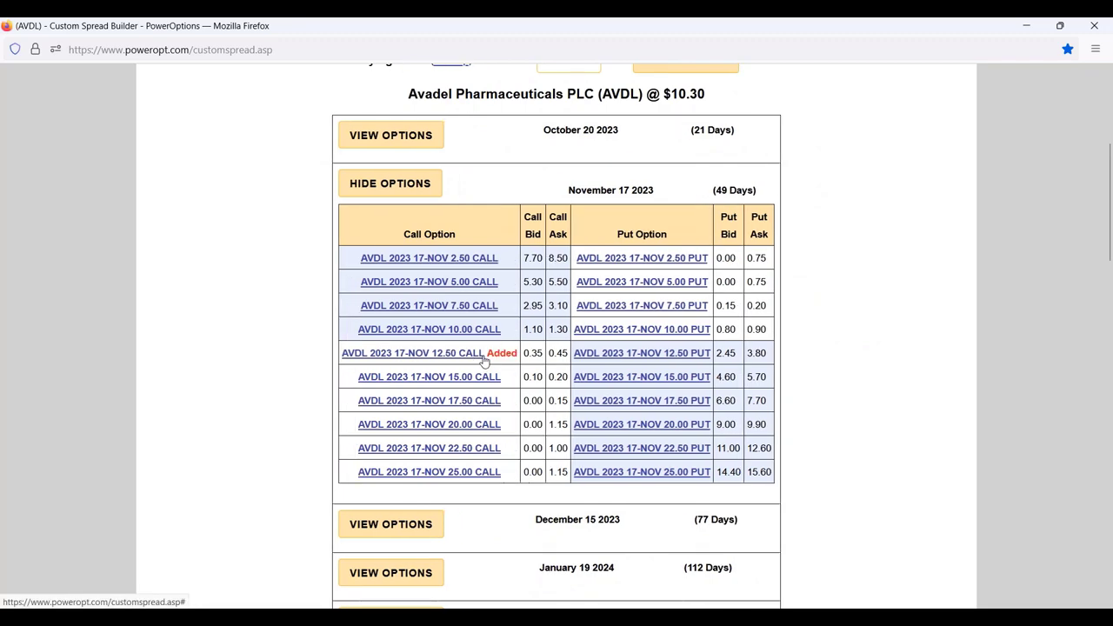
{"action": "scroll", "coordinate": [560, 492], "scroll_direction": "down", "scroll_amount": 4}
{"action": "scroll", "coordinate": [560, 492], "scroll_direction": "down", "scroll_amount": 4}
{"action": "left_click", "coordinate": [515, 428]}
{"action": "left_click", "coordinate": [512, 472]}
{"action": "left_click", "coordinate": [755, 532]}
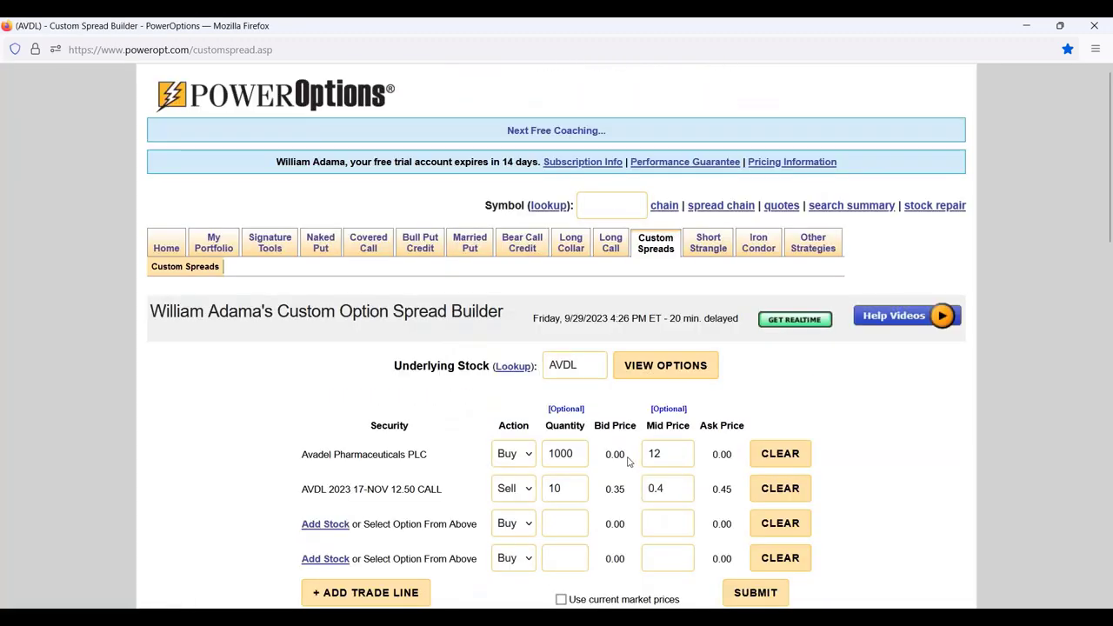
Review the November results: $900 max profit, 7.8% return and $11.60 break-even.
{"action": "scroll", "coordinate": [624, 466], "scroll_direction": "down", "scroll_amount": 3}
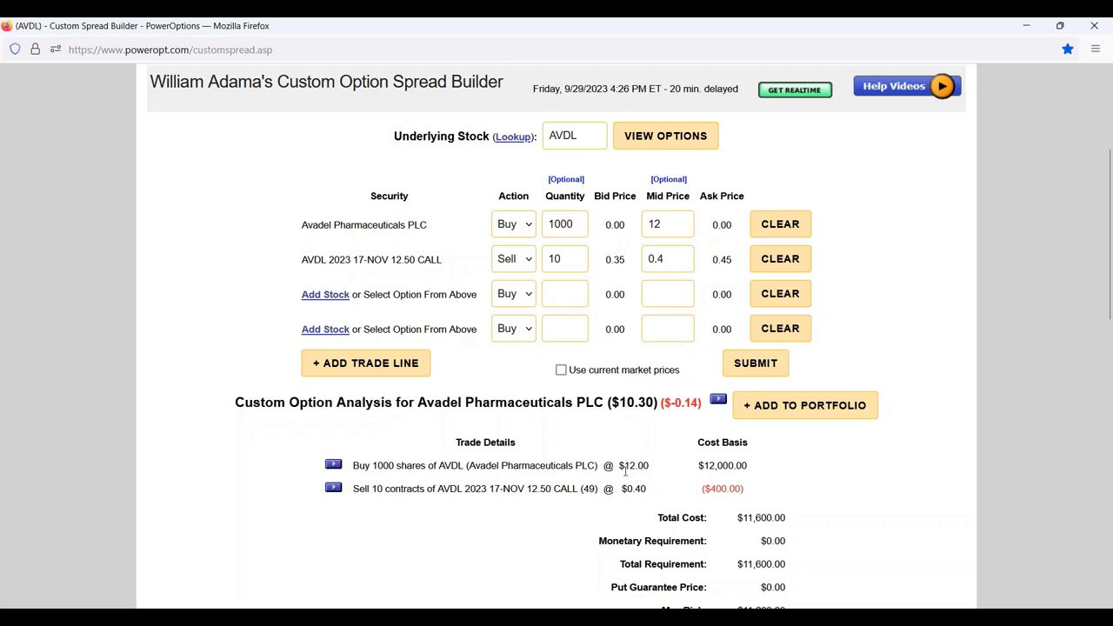
{"action": "scroll", "coordinate": [626, 520], "scroll_direction": "up", "scroll_amount": 2}
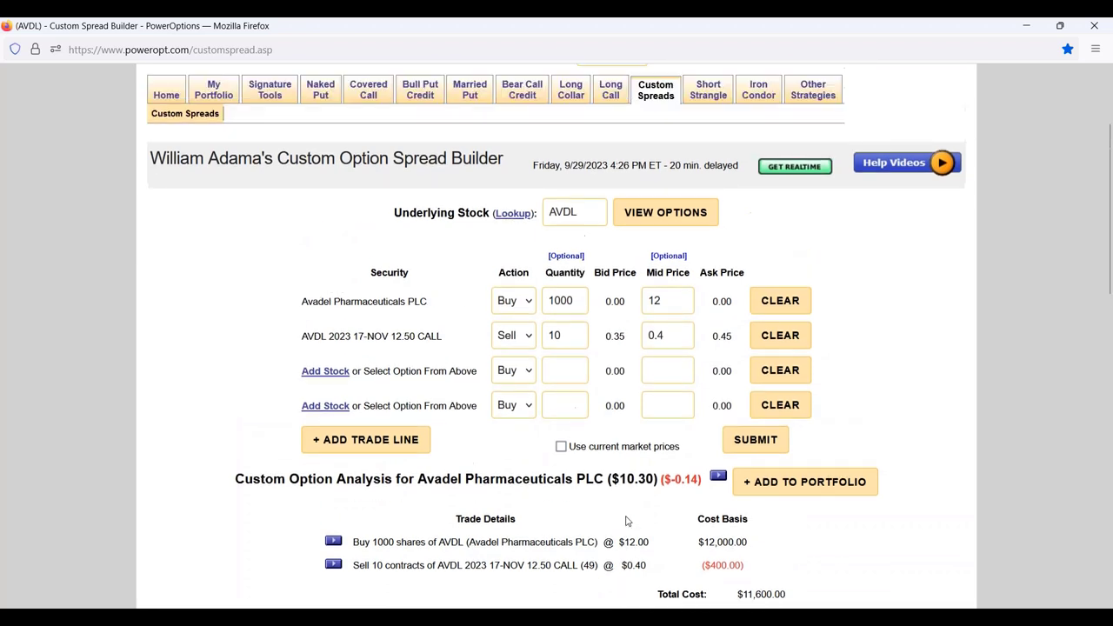
{"action": "scroll", "coordinate": [627, 520], "scroll_direction": "up", "scroll_amount": 2}
{"action": "scroll", "coordinate": [534, 497], "scroll_direction": "down", "scroll_amount": 2}
{"action": "left_click_drag", "start_coordinate": [465, 484], "coordinate": [575, 479]}
{"action": "scroll", "coordinate": [594, 515], "scroll_direction": "down", "scroll_amount": 5}
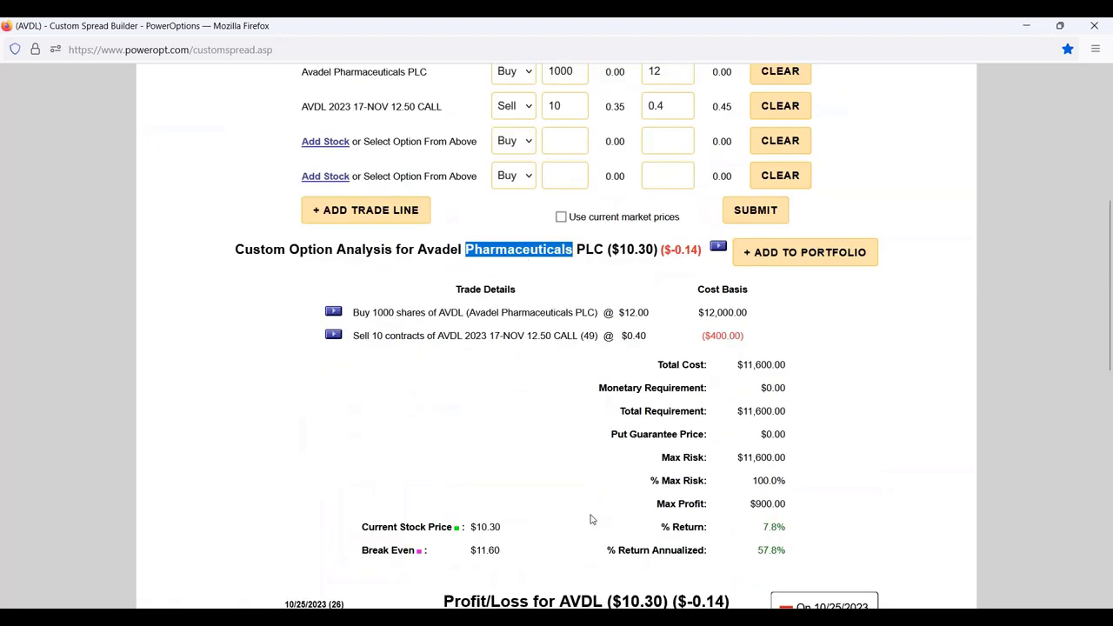
{"action": "scroll", "coordinate": [582, 522], "scroll_direction": "up", "scroll_amount": 4}
Open AVDL's related tools and study the daily chart with Bollinger Bands, MACD and RSI.
{"action": "left_click", "coordinate": [718, 401]}
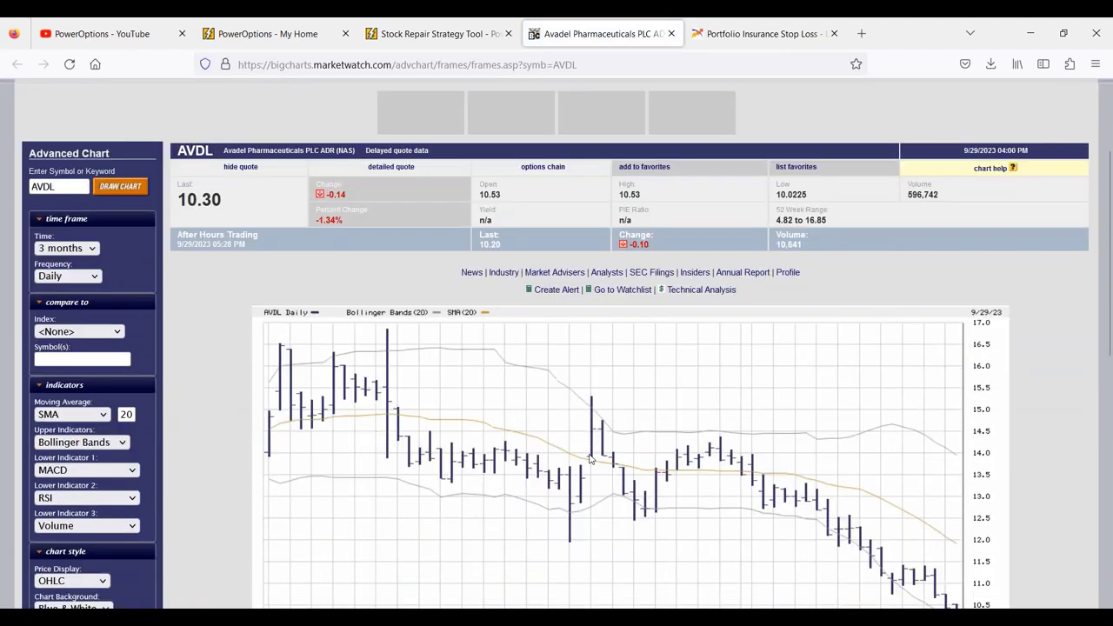
{"action": "scroll", "coordinate": [589, 459], "scroll_direction": "down", "scroll_amount": 1}
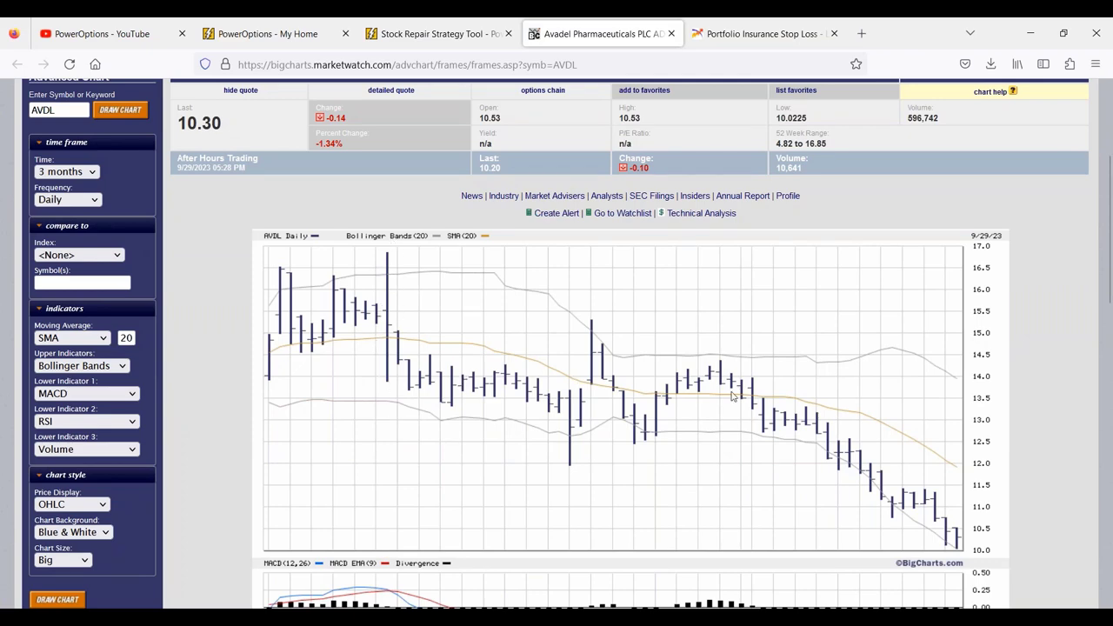
{"action": "scroll", "coordinate": [953, 557], "scroll_direction": "down", "scroll_amount": 3}
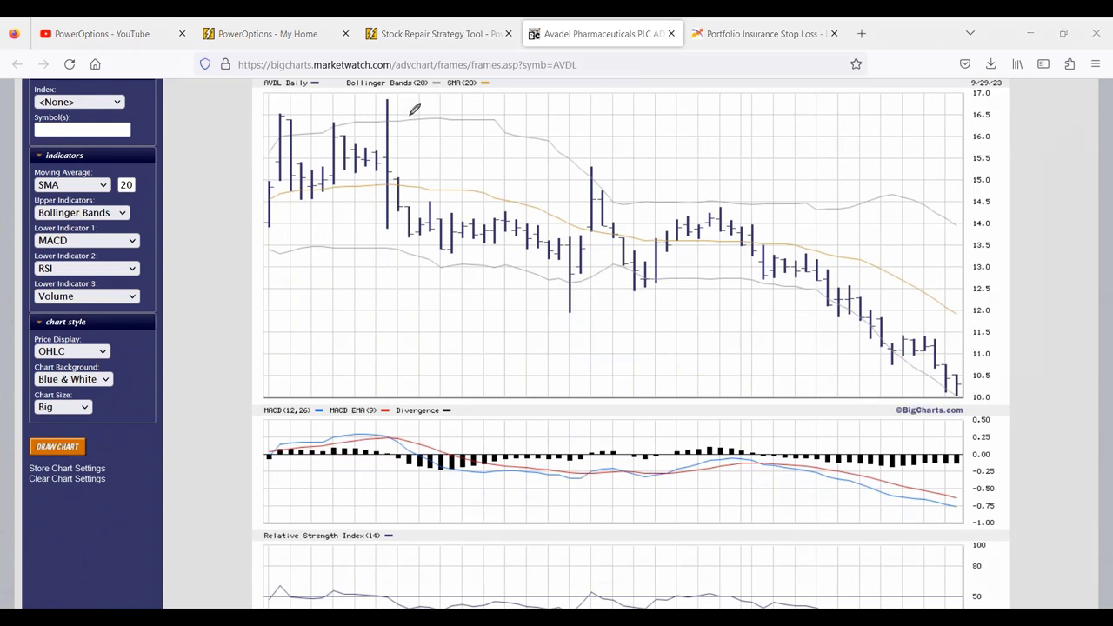
{"action": "mouse_move", "coordinate": [408, 107]}
{"action": "left_mouse_down"}
{"action": "mouse_move", "coordinate": [383, 102]}
{"action": "mouse_move", "coordinate": [332, 165]}
{"action": "mouse_move", "coordinate": [414, 211]}
{"action": "mouse_move", "coordinate": [391, 107]}
{"action": "left_mouse_up"}
{"action": "mouse_move", "coordinate": [399, 149]}
{"action": "left_mouse_down"}
{"action": "mouse_move", "coordinate": [374, 156]}
{"action": "mouse_move", "coordinate": [393, 179]}
{"action": "mouse_move", "coordinate": [400, 153]}
{"action": "left_mouse_up"}
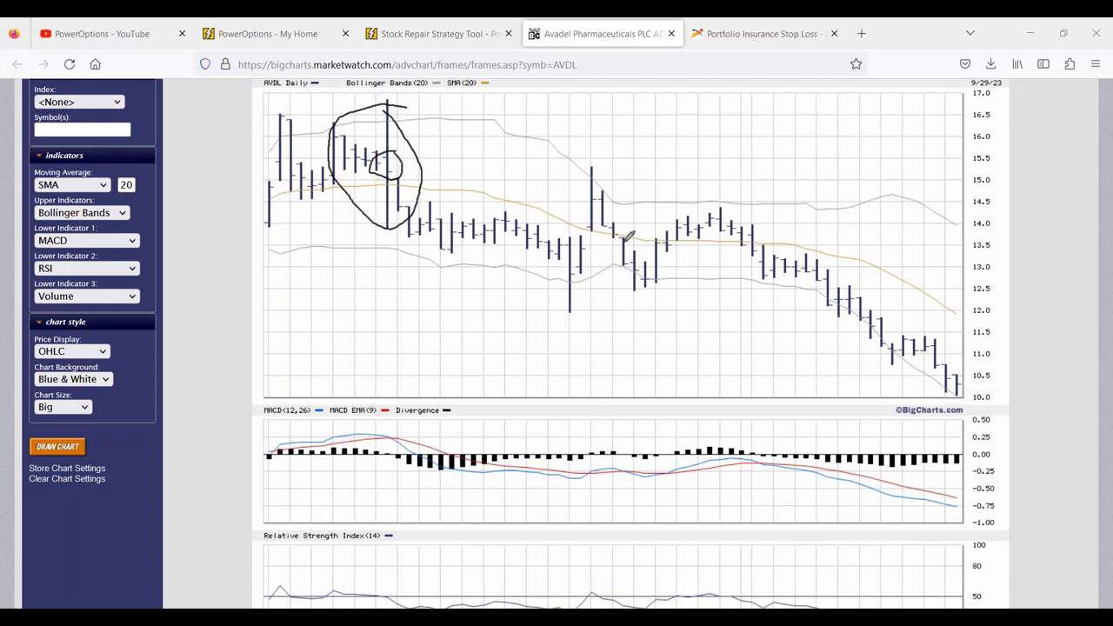
{"action": "mouse_move", "coordinate": [607, 165]}
{"action": "left_mouse_down"}
{"action": "mouse_move", "coordinate": [580, 215]}
{"action": "mouse_move", "coordinate": [623, 209]}
{"action": "mouse_move", "coordinate": [595, 167]}
{"action": "left_mouse_up"}
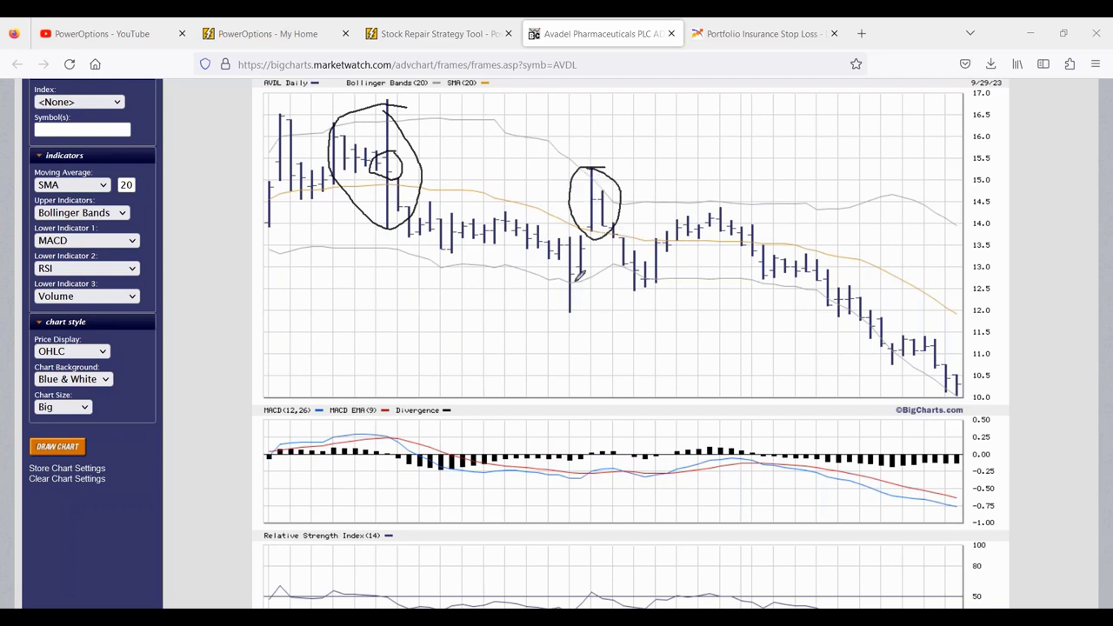
{"action": "mouse_move", "coordinate": [448, 180]}
{"action": "left_mouse_down"}
{"action": "mouse_move", "coordinate": [559, 187]}
{"action": "mouse_move", "coordinate": [547, 198]}
{"action": "left_mouse_up"}
{"action": "mouse_move", "coordinate": [655, 174]}
{"action": "left_mouse_down"}
{"action": "mouse_move", "coordinate": [666, 135]}
{"action": "mouse_move", "coordinate": [660, 159]}
{"action": "mouse_move", "coordinate": [691, 181]}
{"action": "left_mouse_up"}
{"action": "mouse_move", "coordinate": [717, 146]}
{"action": "left_mouse_down"}
{"action": "mouse_move", "coordinate": [712, 182]}
{"action": "mouse_move", "coordinate": [722, 186]}
{"action": "left_mouse_up"}
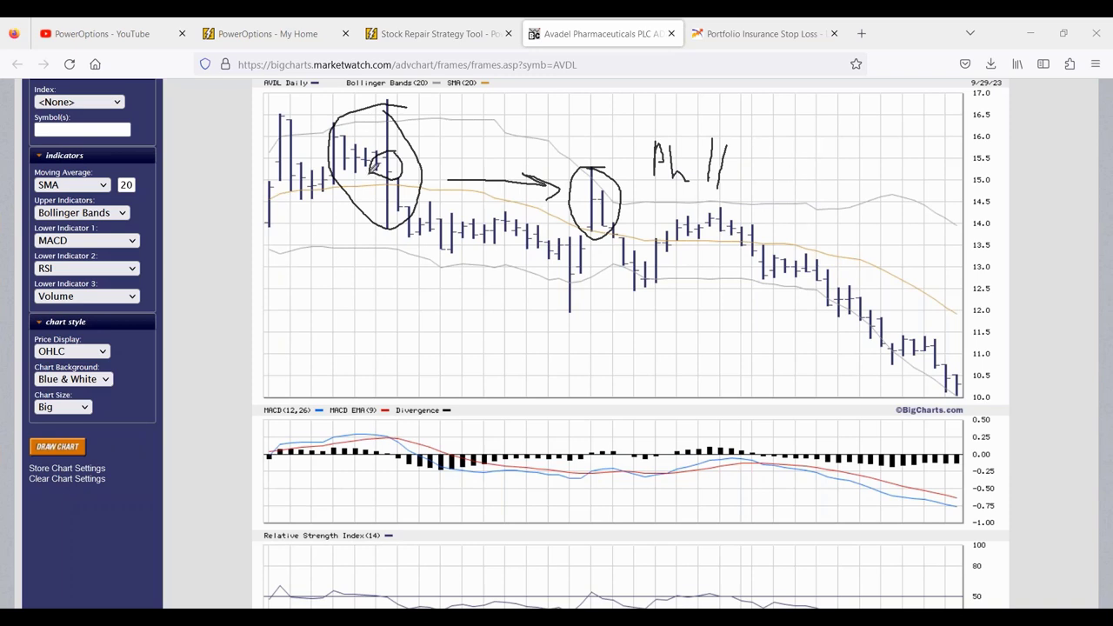
{"action": "left_click_drag", "start_coordinate": [436, 168], "coordinate": [649, 160]}
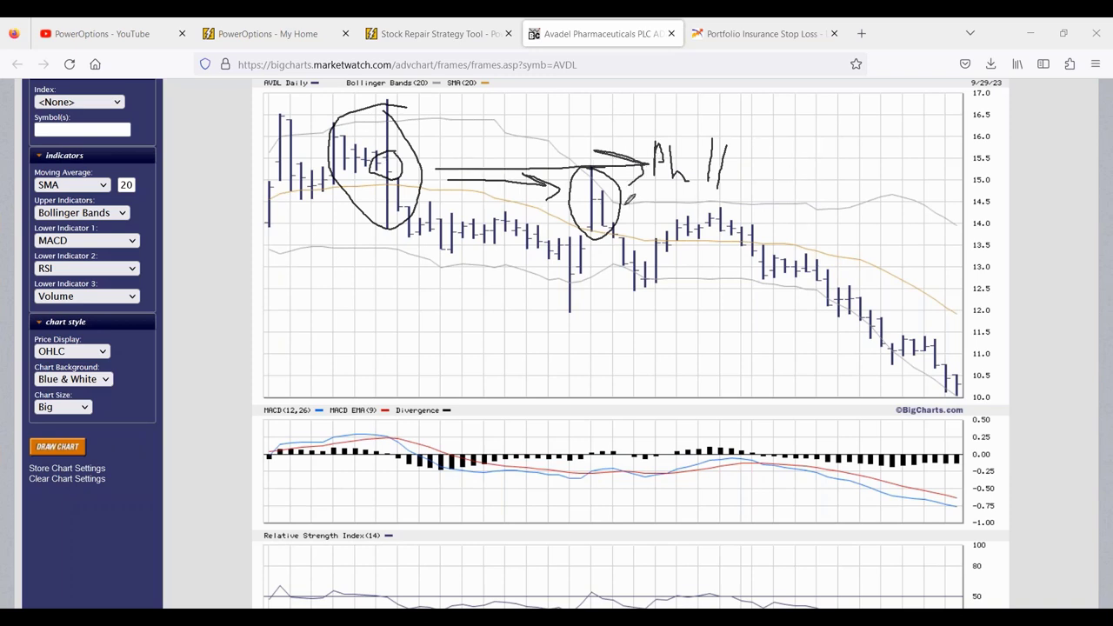
{"action": "mouse_move", "coordinate": [708, 211]}
{"action": "left_mouse_down"}
{"action": "mouse_move", "coordinate": [722, 203]}
{"action": "mouse_move", "coordinate": [821, 251]}
{"action": "mouse_move", "coordinate": [960, 380]}
{"action": "mouse_move", "coordinate": [977, 376]}
{"action": "left_mouse_up"}
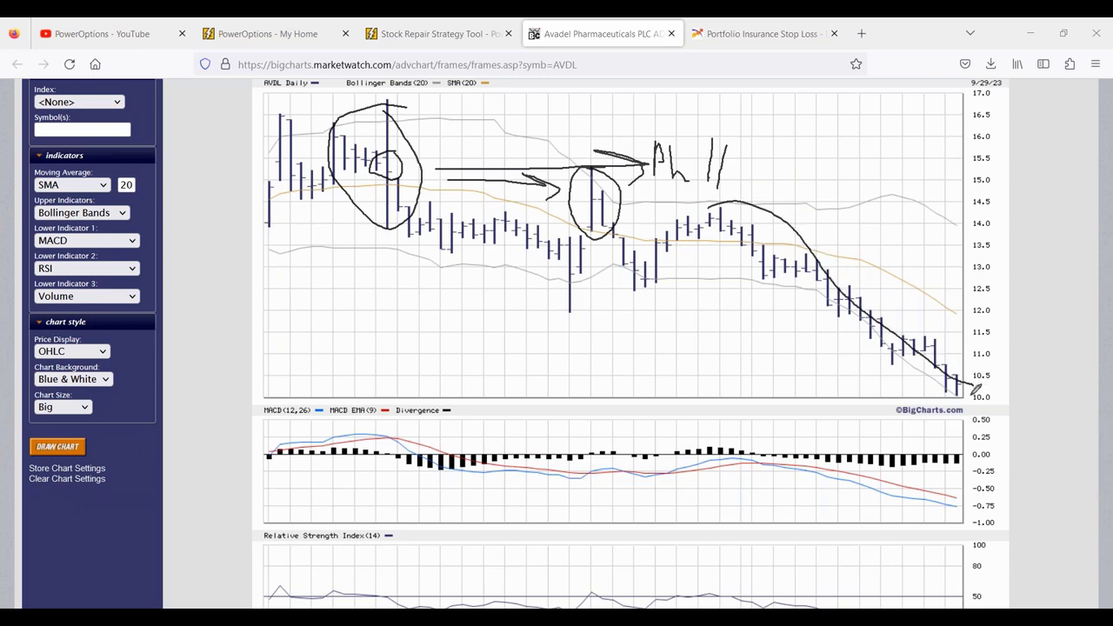
{"action": "mouse_move", "coordinate": [832, 494]}
{"action": "left_mouse_down"}
{"action": "mouse_move", "coordinate": [1026, 520]}
{"action": "mouse_move", "coordinate": [1014, 533]}
{"action": "left_mouse_up"}
{"action": "mouse_move", "coordinate": [885, 311]}
{"action": "left_mouse_down"}
{"action": "mouse_move", "coordinate": [923, 320]}
{"action": "mouse_move", "coordinate": [997, 392]}
{"action": "left_mouse_up"}
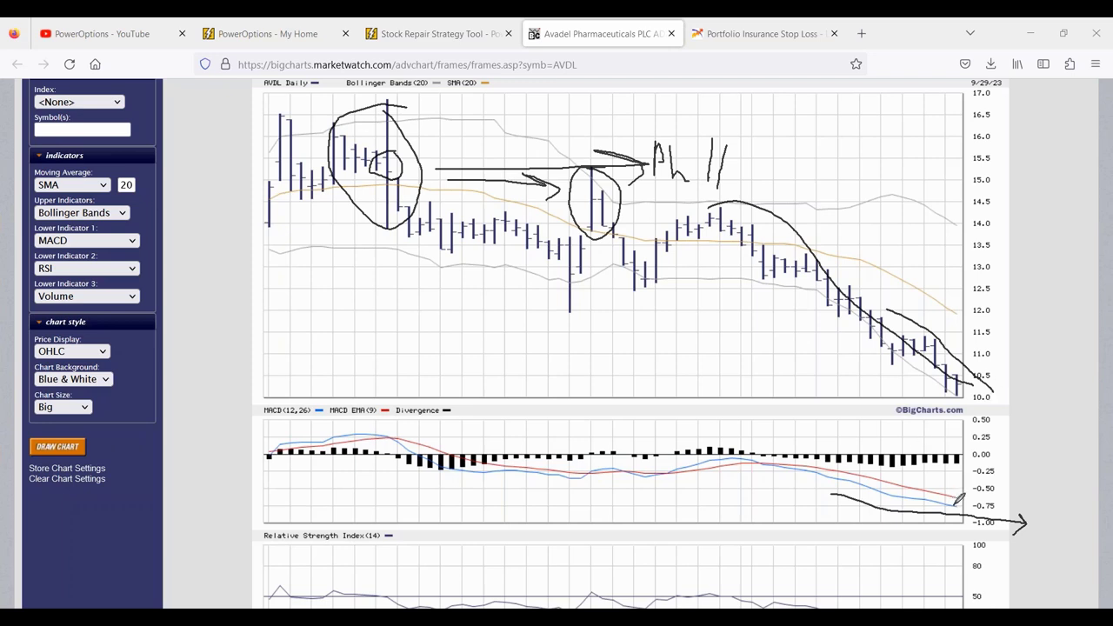
{"action": "mouse_move", "coordinate": [958, 502]}
{"action": "left_mouse_down"}
{"action": "mouse_move", "coordinate": [981, 508]}
{"action": "mouse_move", "coordinate": [1022, 480]}
{"action": "left_mouse_up"}
{"action": "mouse_move", "coordinate": [959, 500]}
{"action": "left_mouse_down"}
{"action": "mouse_move", "coordinate": [1016, 508]}
{"action": "mouse_move", "coordinate": [1049, 471]}
{"action": "mouse_move", "coordinate": [1049, 492]}
{"action": "mouse_move", "coordinate": [1073, 519]}
{"action": "left_mouse_up"}
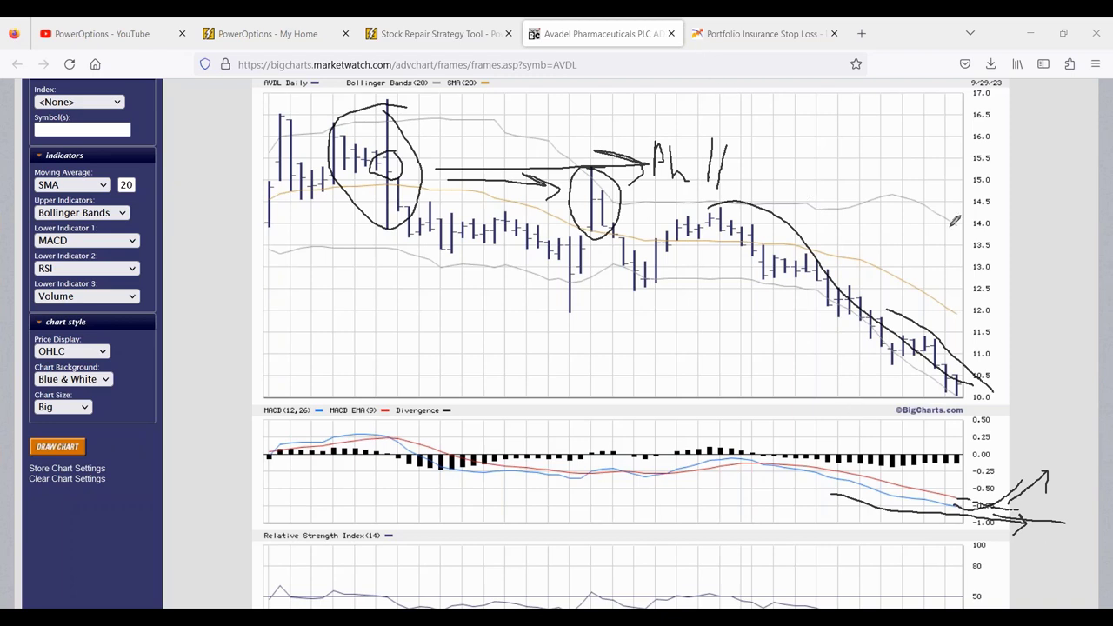
{"action": "key", "text": "e"}
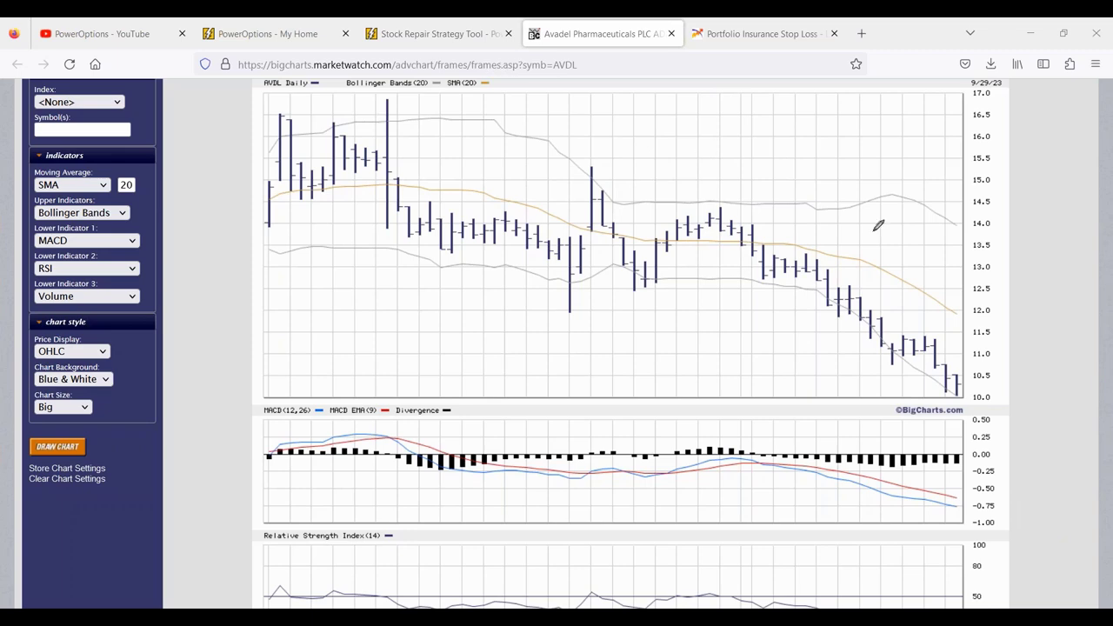
From the home page, open the AVDL option chain in a new tab and mark the 12.50 call midpoint.
{"action": "left_click", "coordinate": [435, 34]}
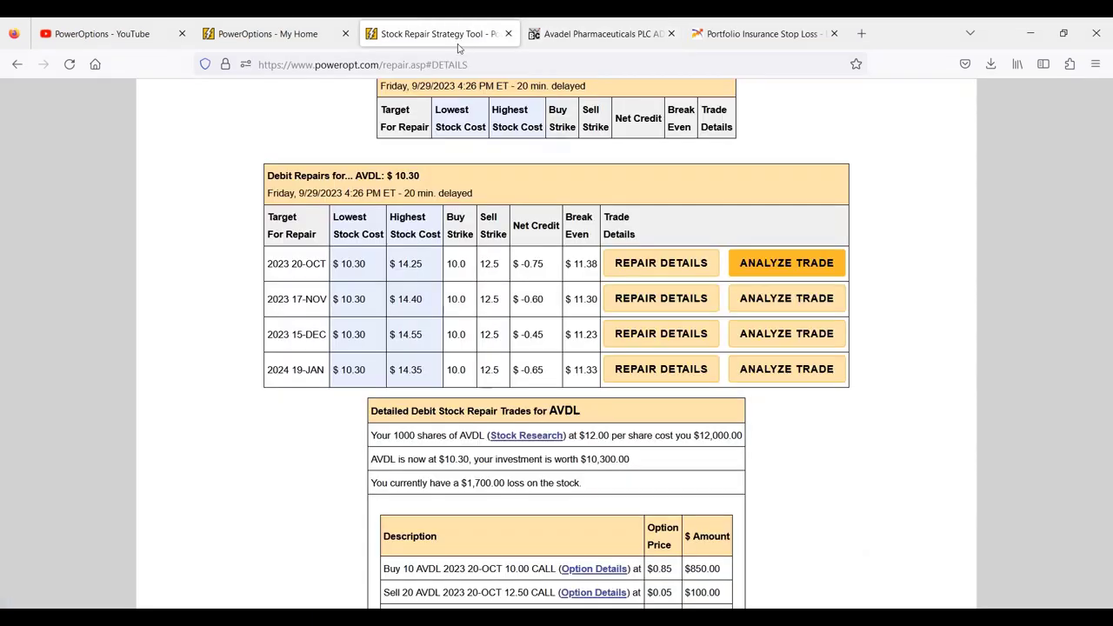
{"action": "left_click", "coordinate": [311, 36]}
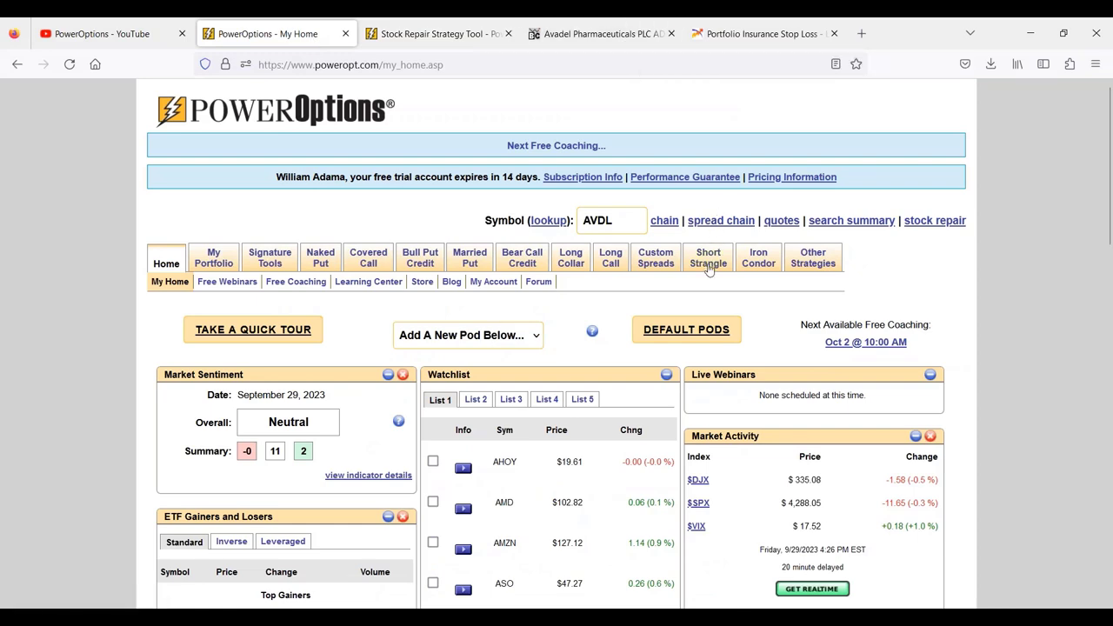
{"action": "left_click", "coordinate": [664, 221]}
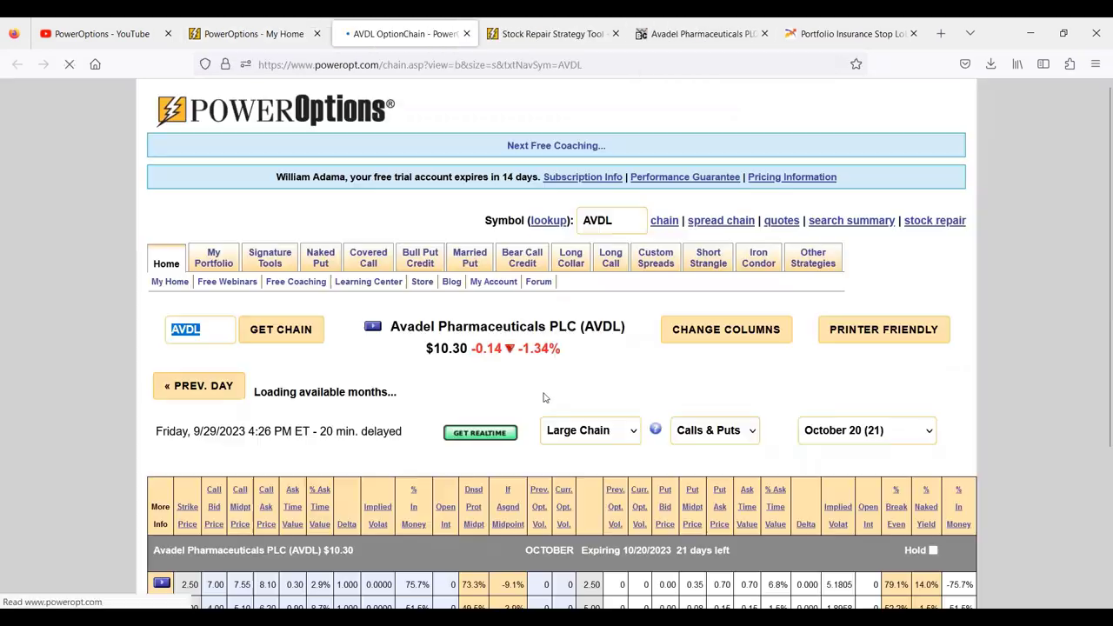
{"action": "scroll", "coordinate": [542, 392], "scroll_direction": "down", "scroll_amount": 5}
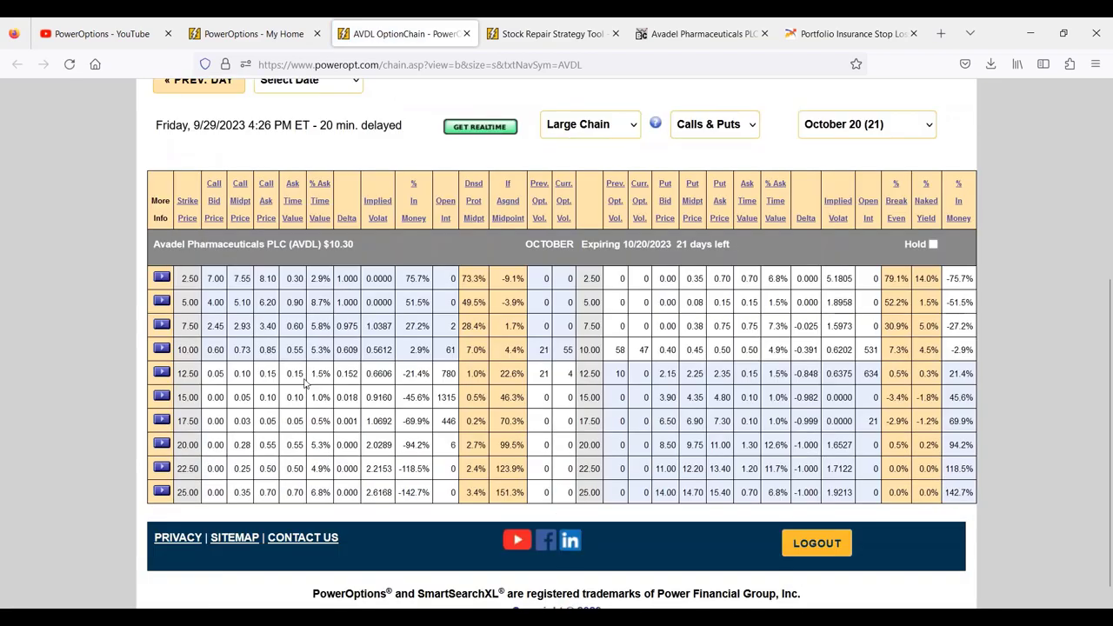
{"action": "left_click_drag", "start_coordinate": [233, 374], "coordinate": [253, 377]}
Load AVDL's November 17 (49-day) chain and highlight the 12.50 call's 0.40 midpoint and 0.45 ask.
{"action": "left_click", "coordinate": [867, 124]}
{"action": "left_click", "coordinate": [852, 171]}
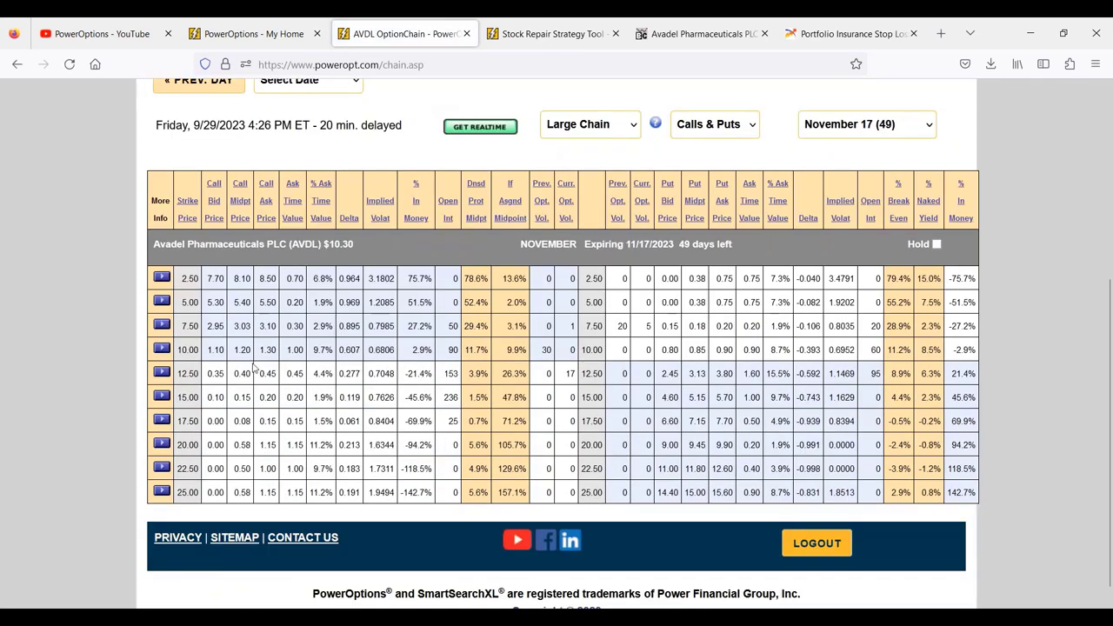
{"action": "left_click_drag", "start_coordinate": [208, 376], "coordinate": [280, 386]}
{"action": "left_click", "coordinate": [242, 374]}
{"action": "left_click_drag", "start_coordinate": [242, 374], "coordinate": [277, 375]}
{"action": "left_click_drag", "start_coordinate": [230, 372], "coordinate": [277, 376]}
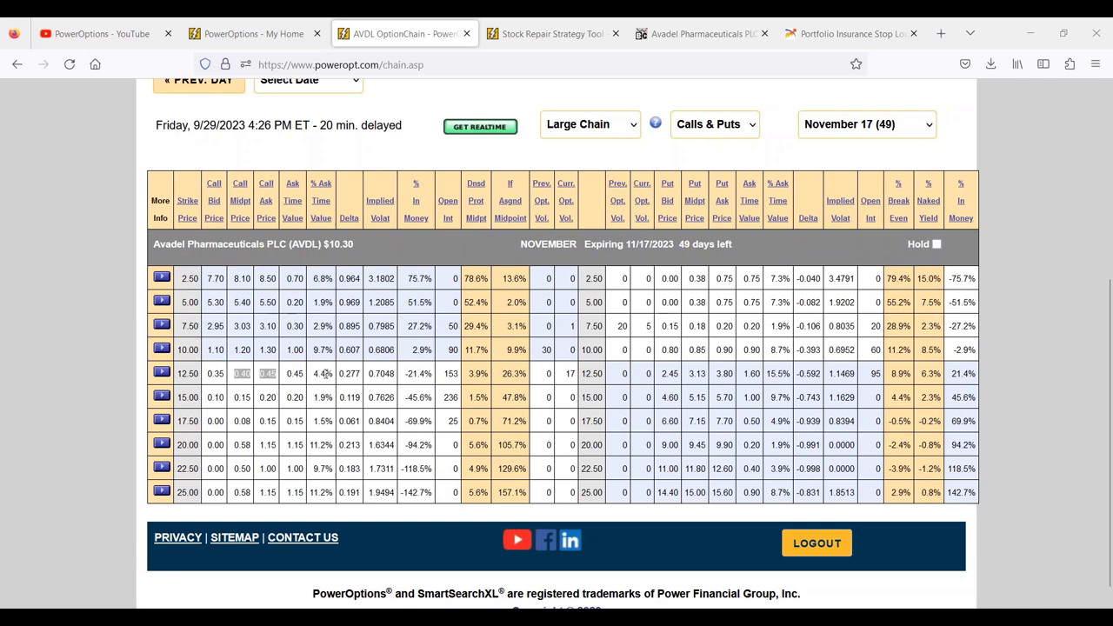
Point out the 49 days left and the 12.50 call's 0.40 midpoint and 0.45 ask.
{"action": "left_click_drag", "start_coordinate": [214, 359], "coordinate": [252, 369]}
{"action": "left_click", "coordinate": [249, 372]}
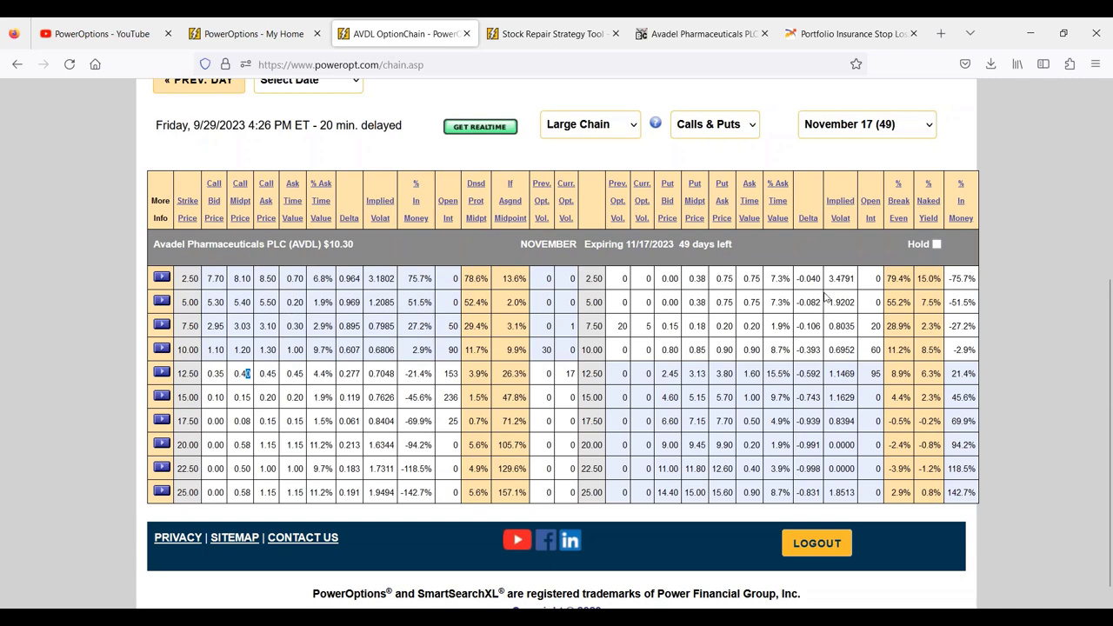
{"action": "left_click_drag", "start_coordinate": [679, 247], "coordinate": [740, 257]}
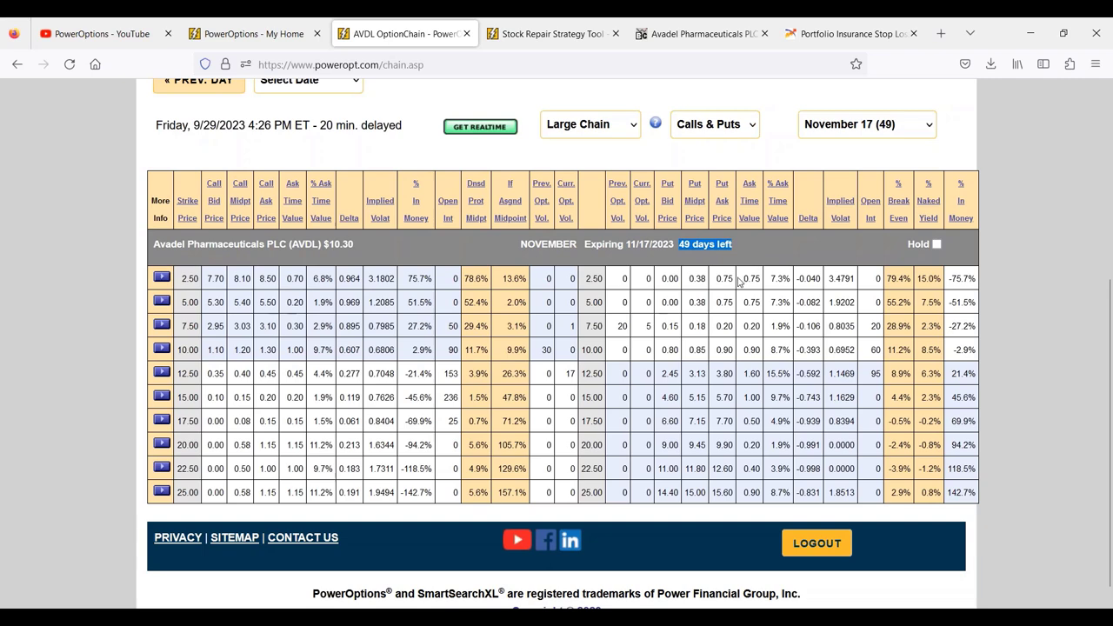
{"action": "left_click", "coordinate": [715, 270]}
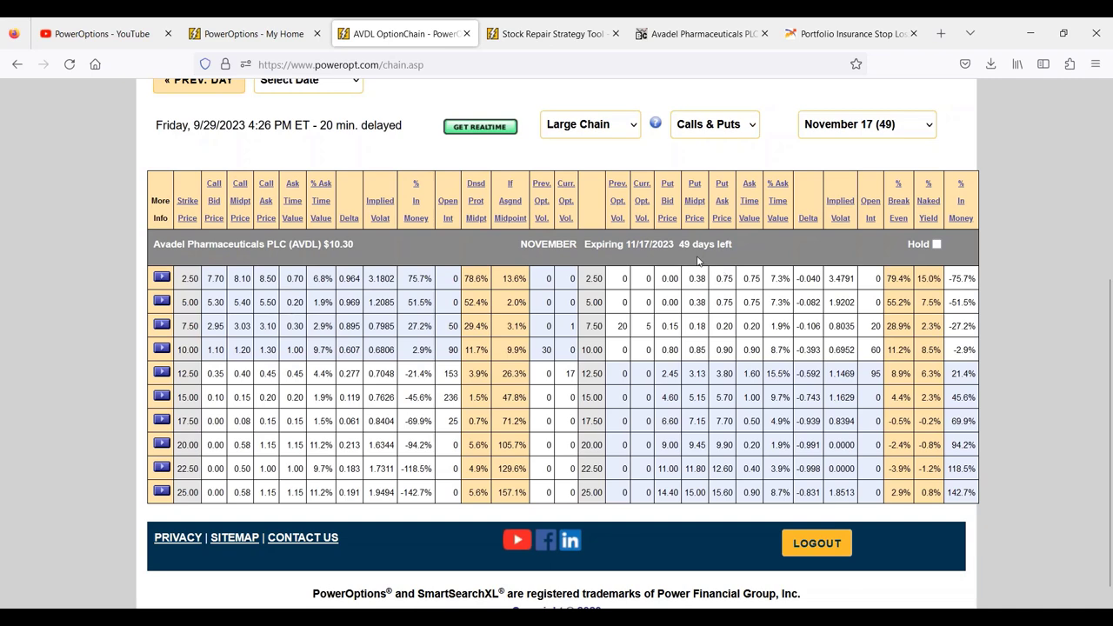
{"action": "left_click_drag", "start_coordinate": [682, 245], "coordinate": [737, 246]}
{"action": "left_click", "coordinate": [237, 373]}
{"action": "left_click_drag", "start_coordinate": [238, 373], "coordinate": [278, 376]}
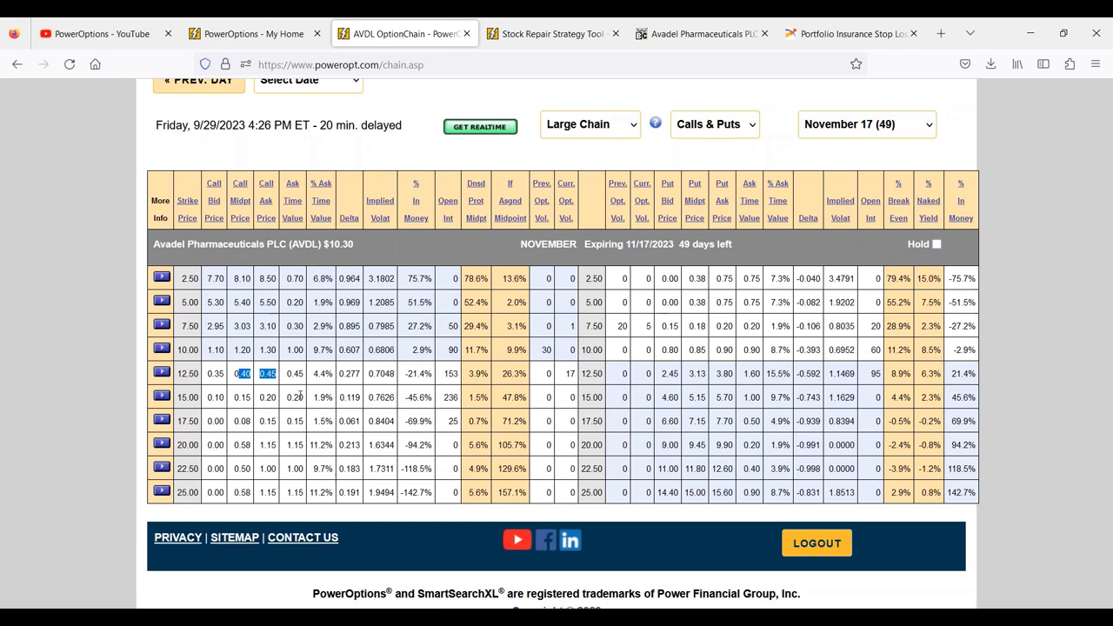
{"action": "scroll", "coordinate": [301, 397], "scroll_direction": "up", "scroll_amount": 3}
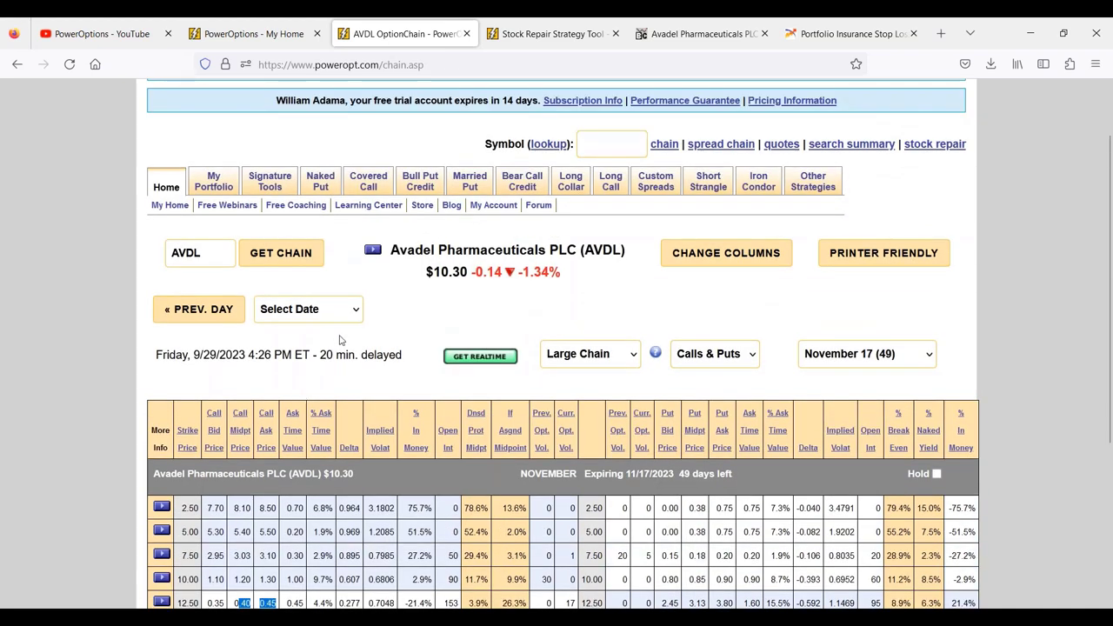
{"action": "left_click", "coordinate": [522, 34]}
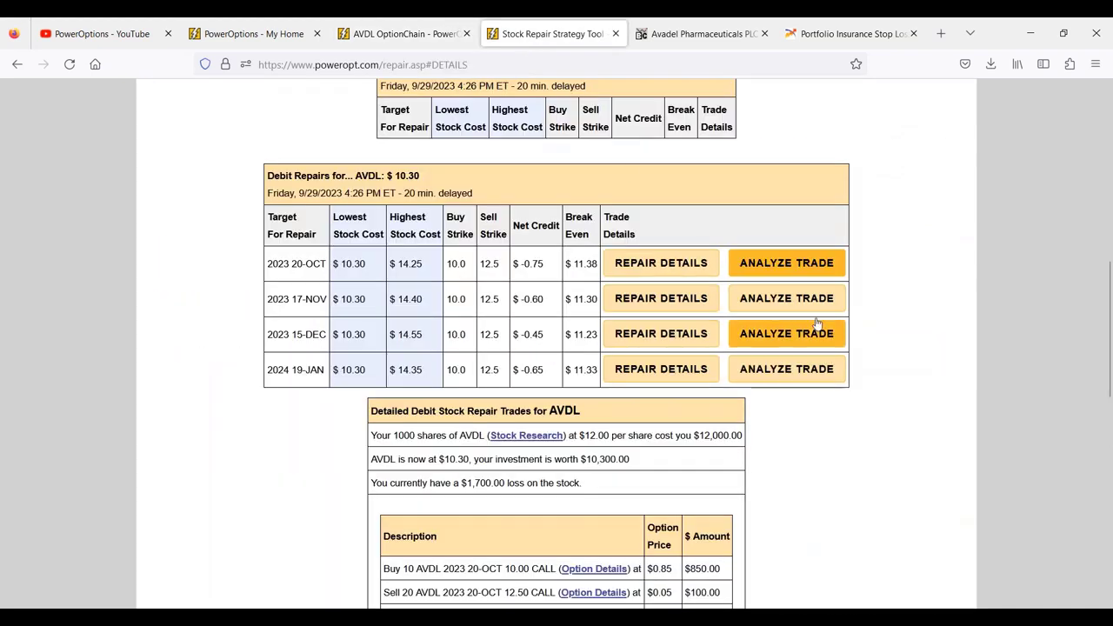
{"action": "left_click", "coordinate": [791, 267]}
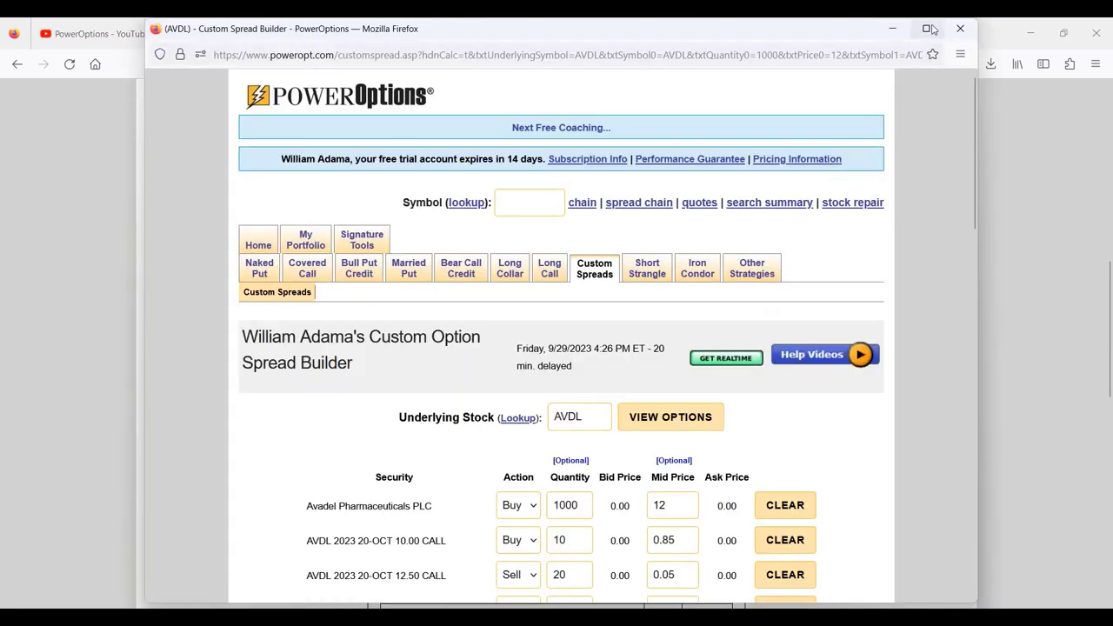
{"action": "left_click", "coordinate": [928, 29]}
{"action": "scroll", "coordinate": [607, 549], "scroll_direction": "down", "scroll_amount": 8}
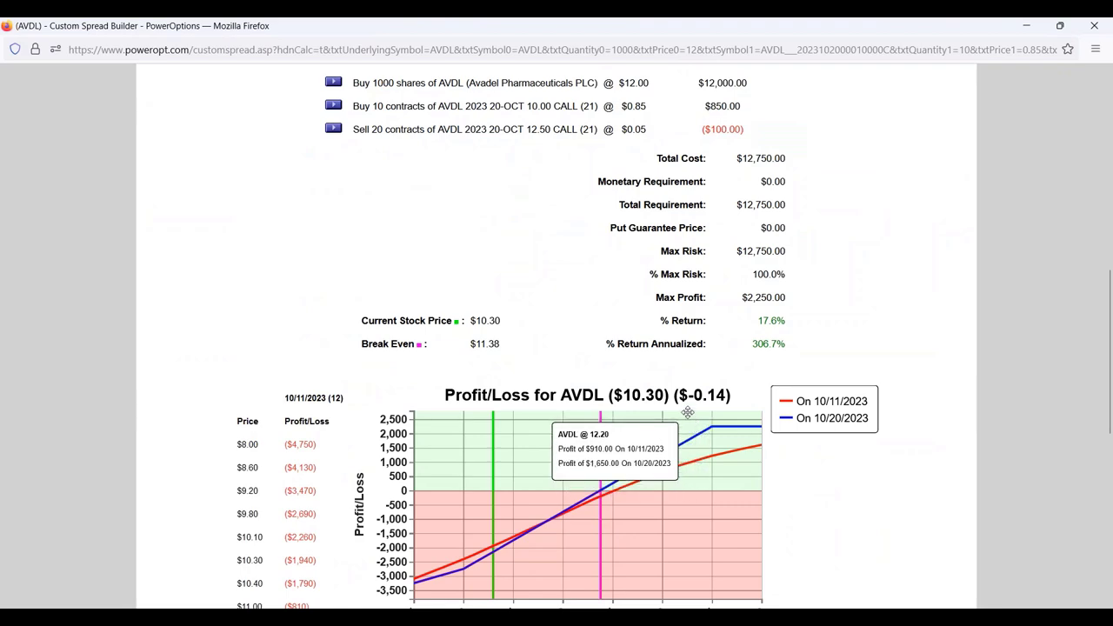
{"action": "scroll", "coordinate": [658, 428], "scroll_direction": "down", "scroll_amount": 1}
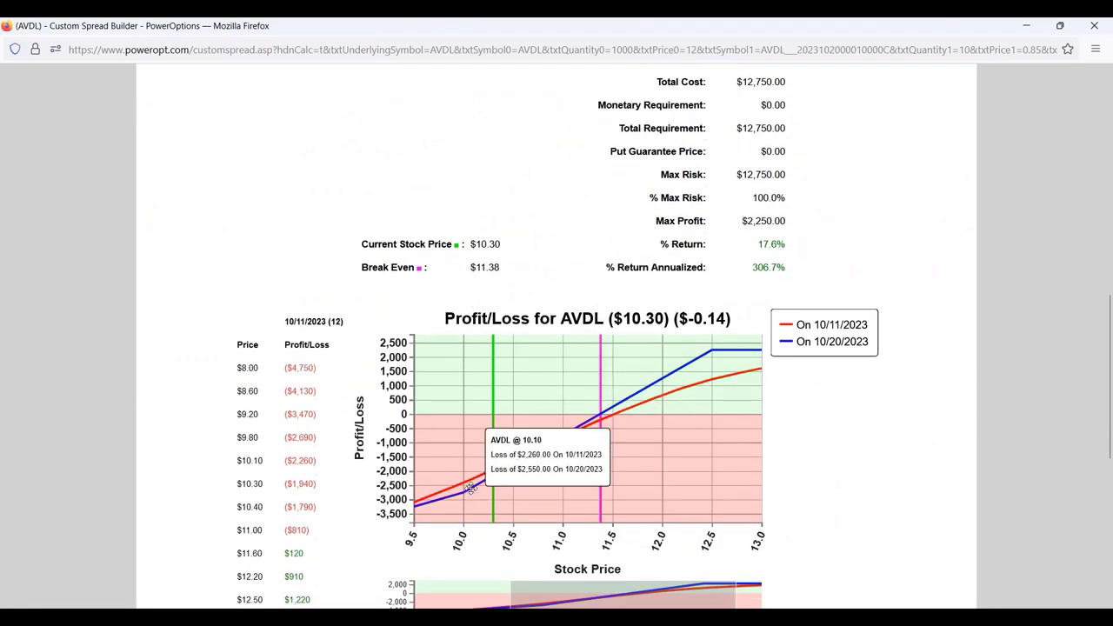
{"action": "scroll", "coordinate": [470, 494], "scroll_direction": "up", "scroll_amount": 2}
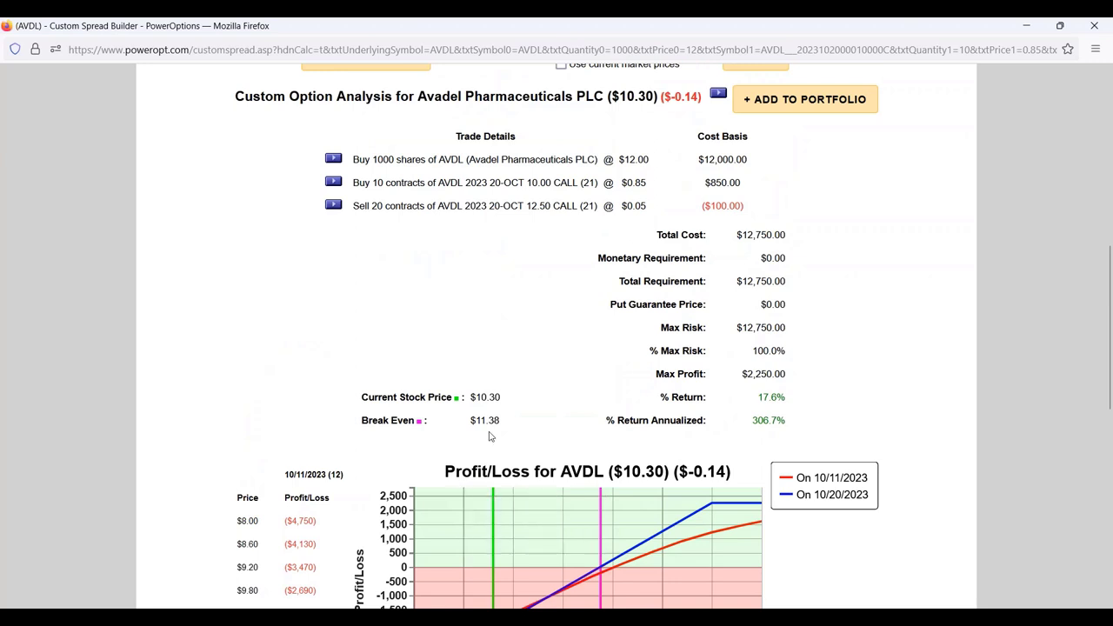
{"action": "left_click_drag", "start_coordinate": [615, 185], "coordinate": [745, 206]}
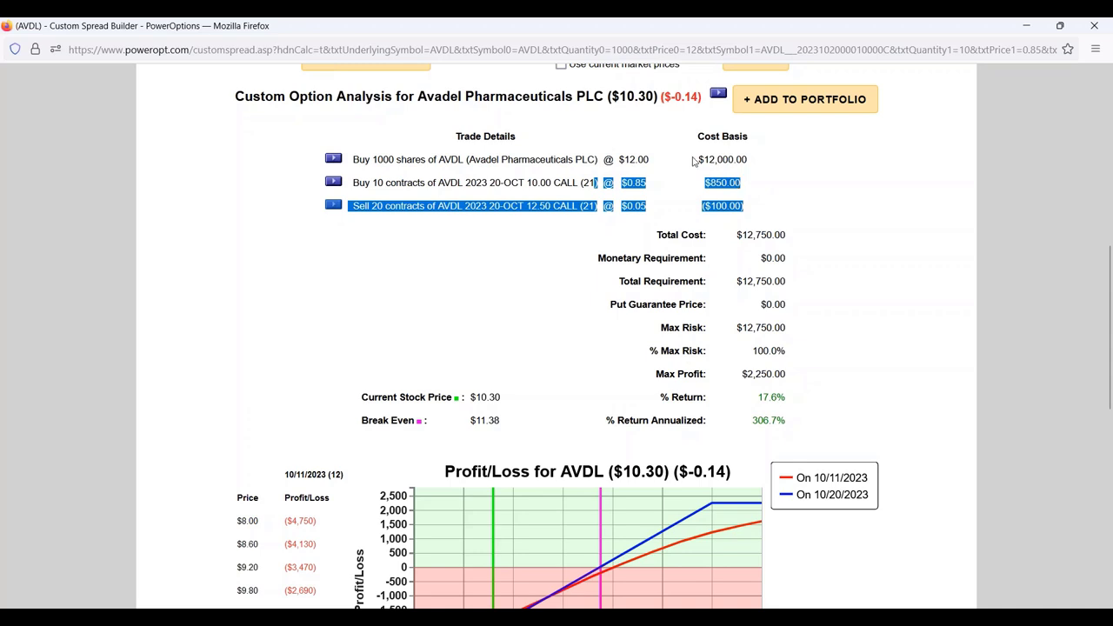
{"action": "left_click_drag", "start_coordinate": [694, 160], "coordinate": [774, 162]}
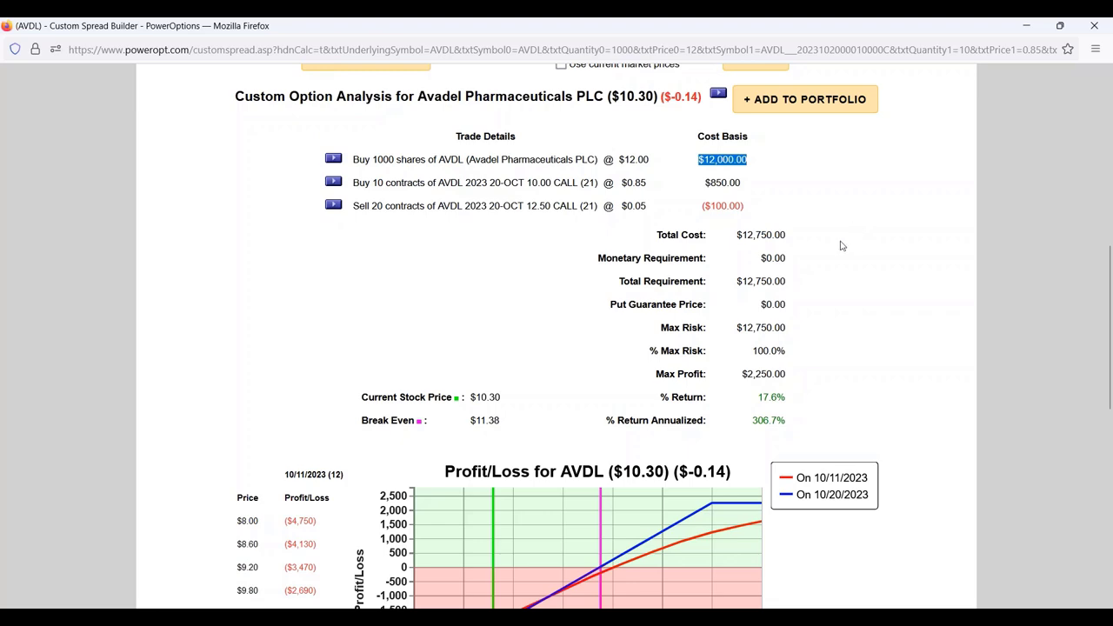
{"action": "scroll", "coordinate": [616, 397], "scroll_direction": "down", "scroll_amount": 2}
{"action": "mouse_move", "coordinate": [714, 359]}
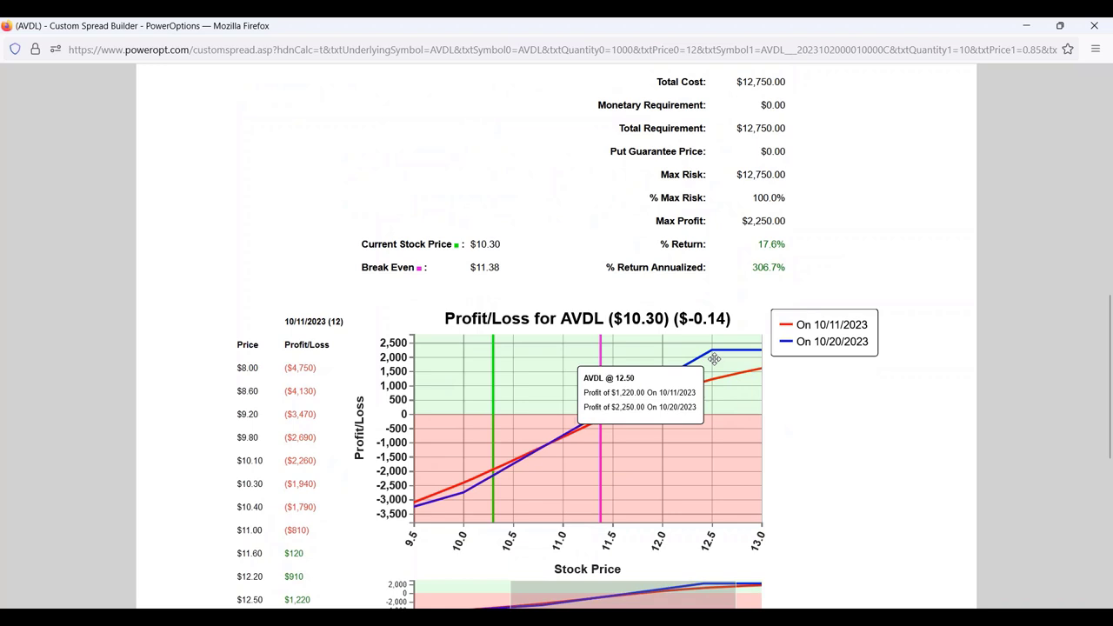
{"action": "mouse_move", "coordinate": [464, 489]}
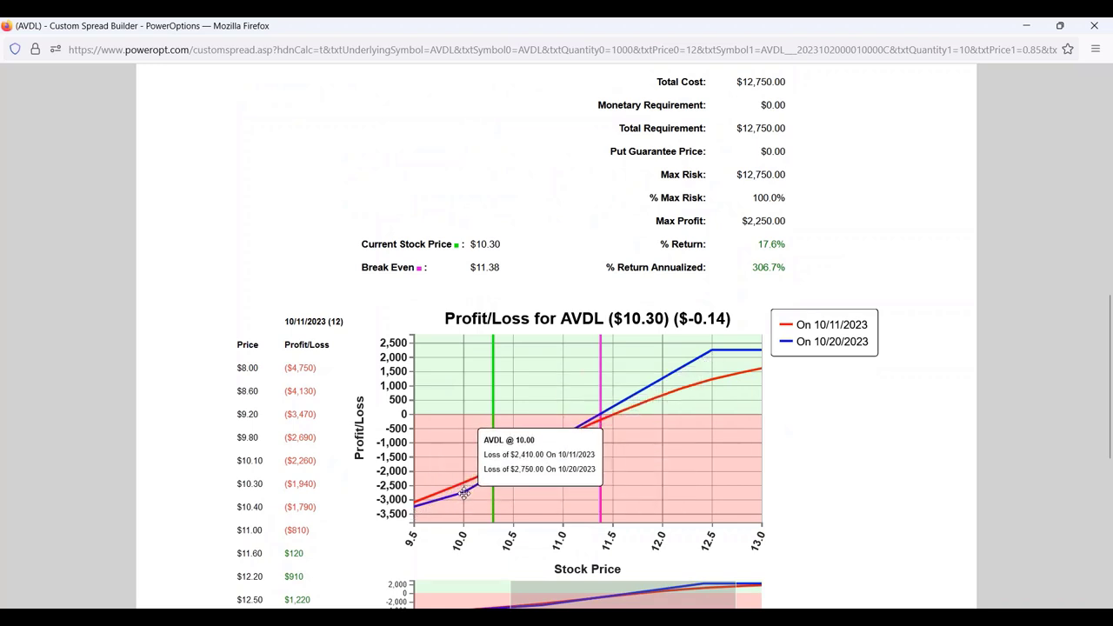
{"action": "mouse_move", "coordinate": [601, 404]}
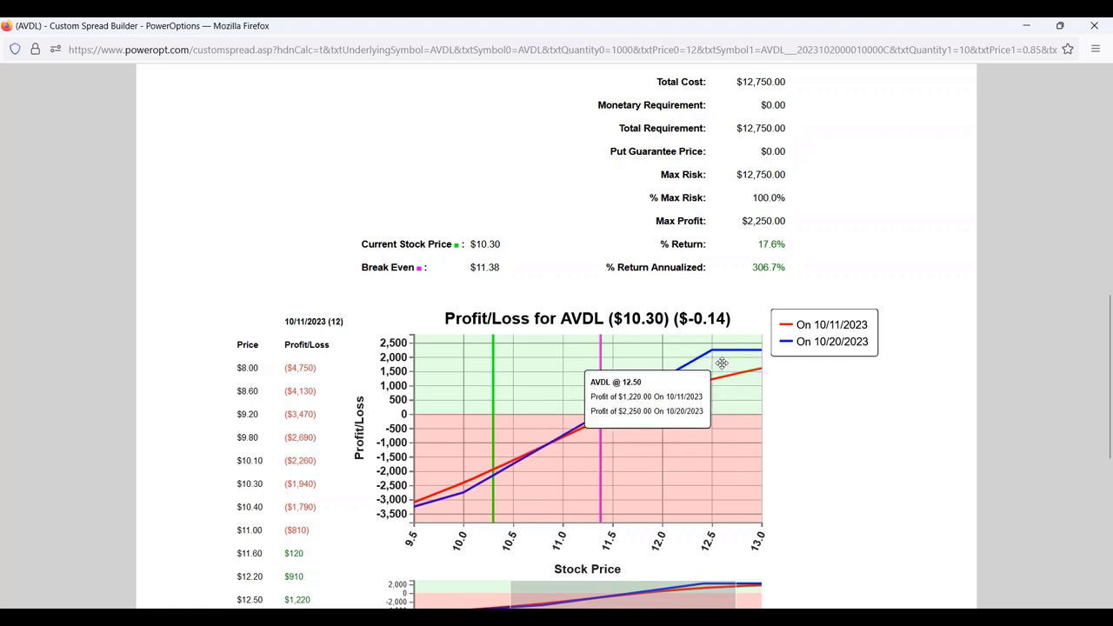
{"action": "scroll", "coordinate": [726, 366], "scroll_direction": "up", "scroll_amount": 3}
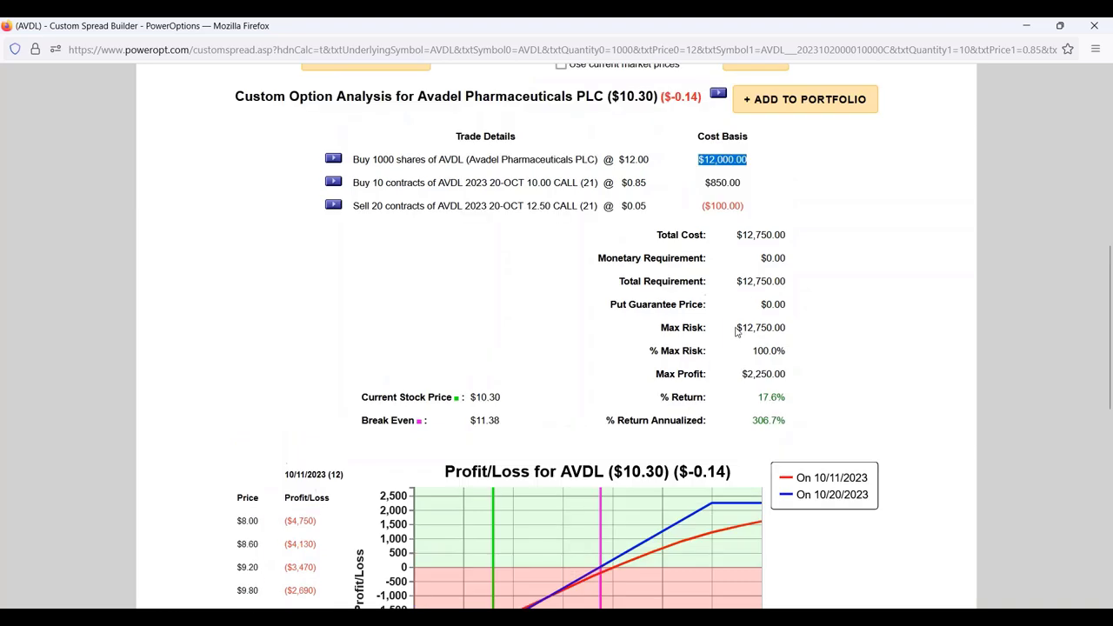
{"action": "left_click_drag", "start_coordinate": [738, 331], "coordinate": [828, 332]}
{"action": "scroll", "coordinate": [827, 344], "scroll_direction": "up", "scroll_amount": 3}
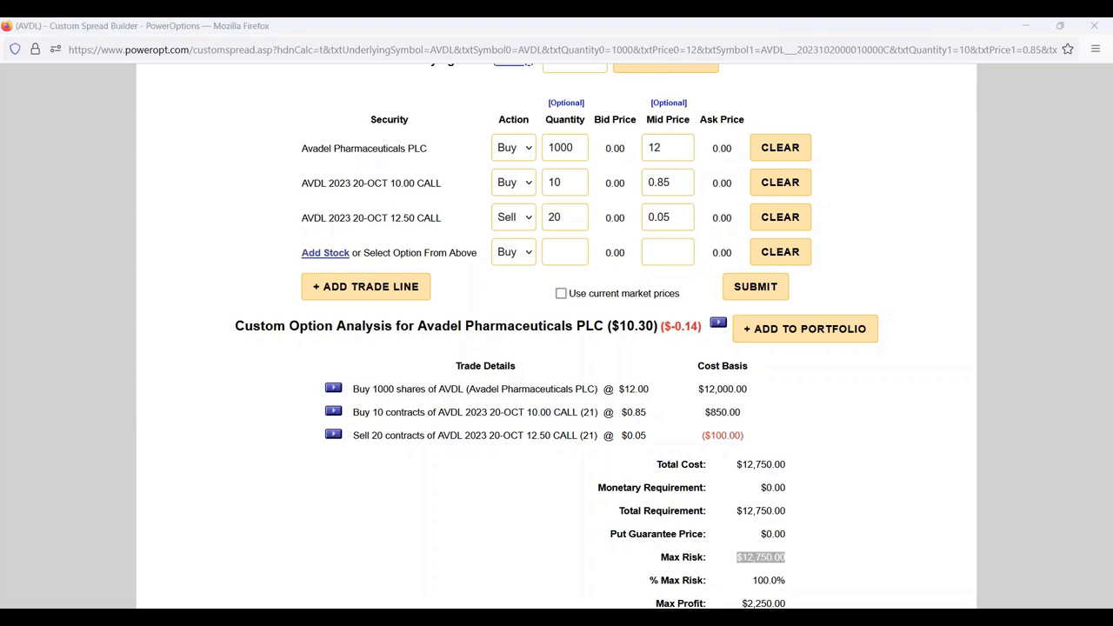
{"action": "scroll", "coordinate": [835, 381], "scroll_direction": "up", "scroll_amount": 5}
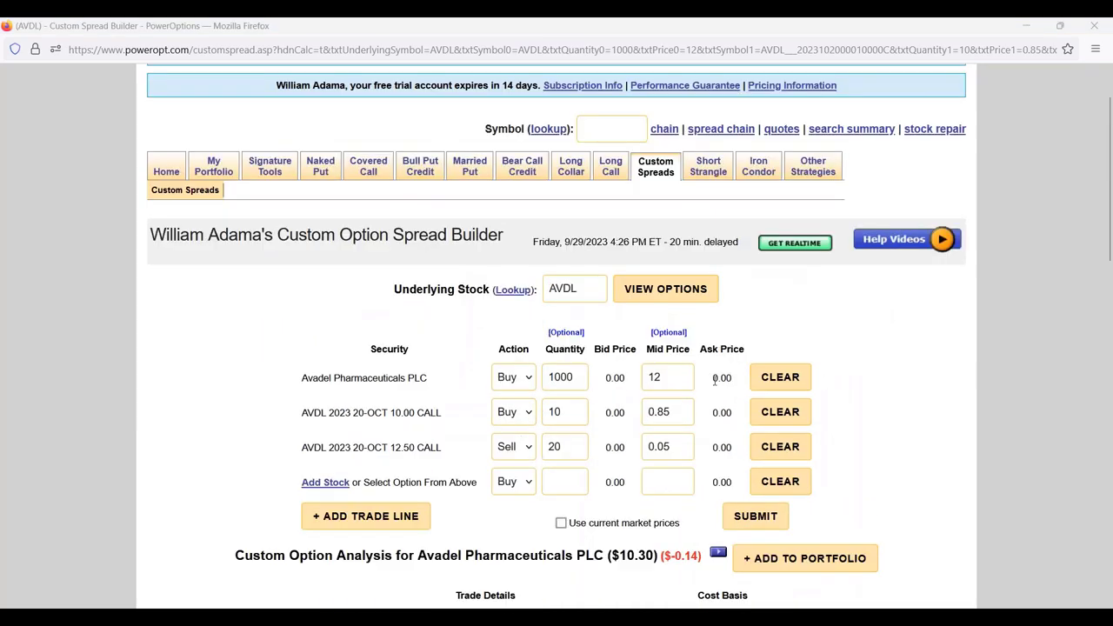
{"action": "scroll", "coordinate": [382, 223], "scroll_direction": "up", "scroll_amount": 2}
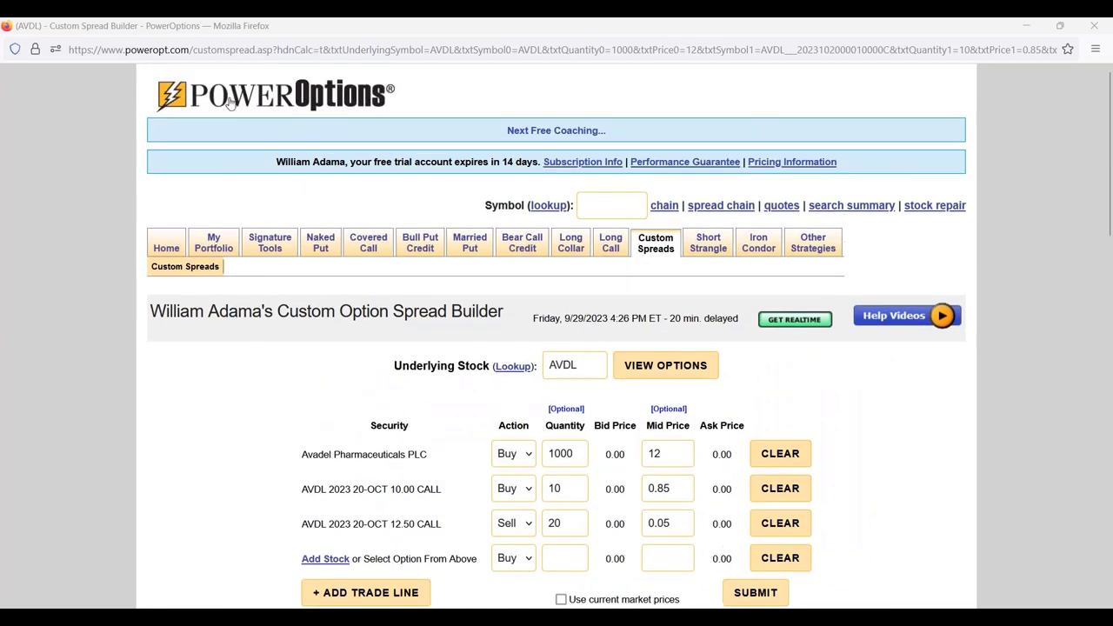
Close the Custom Spread Builder, review the AVDL repair inputs, then go to YouTube's 'Bull Put' results.
{"action": "left_click", "coordinate": [1094, 25]}
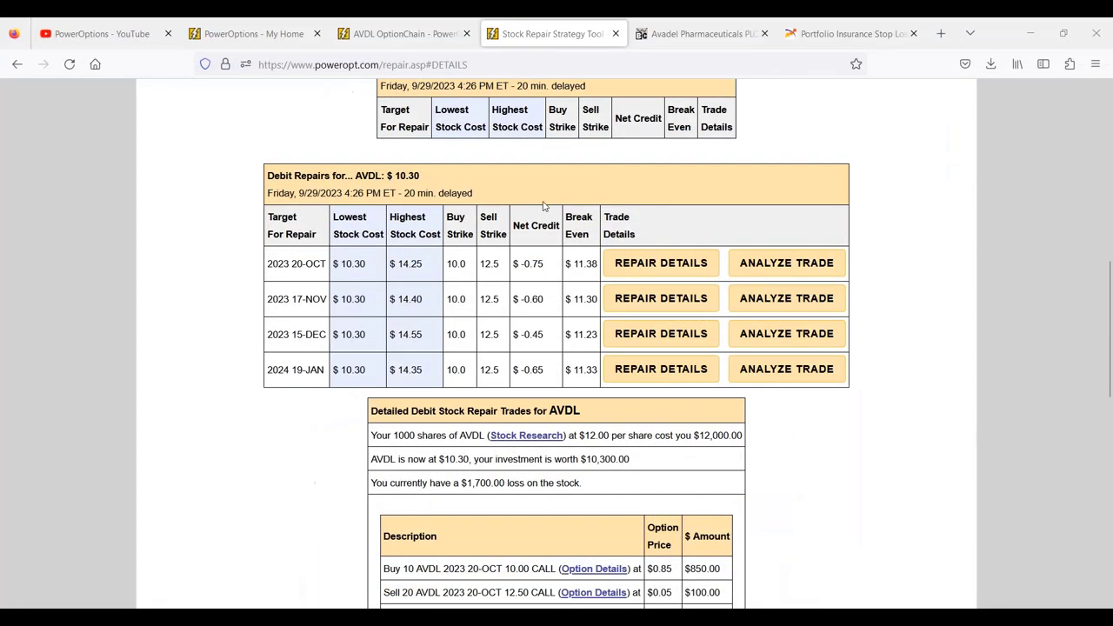
{"action": "scroll", "coordinate": [569, 232], "scroll_direction": "up", "scroll_amount": 3}
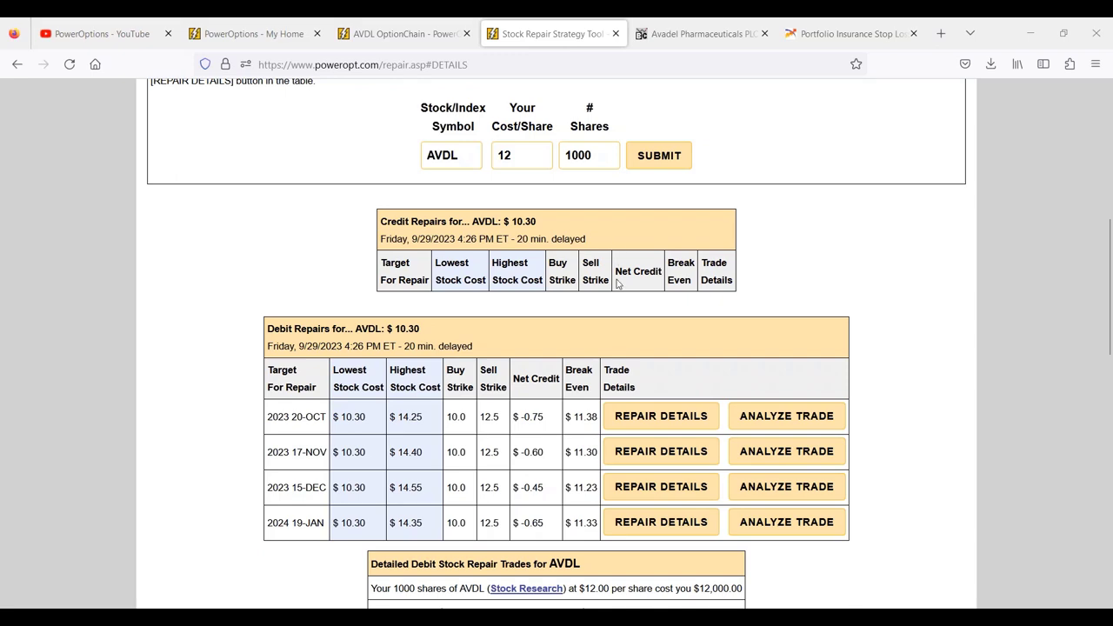
{"action": "scroll", "coordinate": [618, 284], "scroll_direction": "up", "scroll_amount": 7}
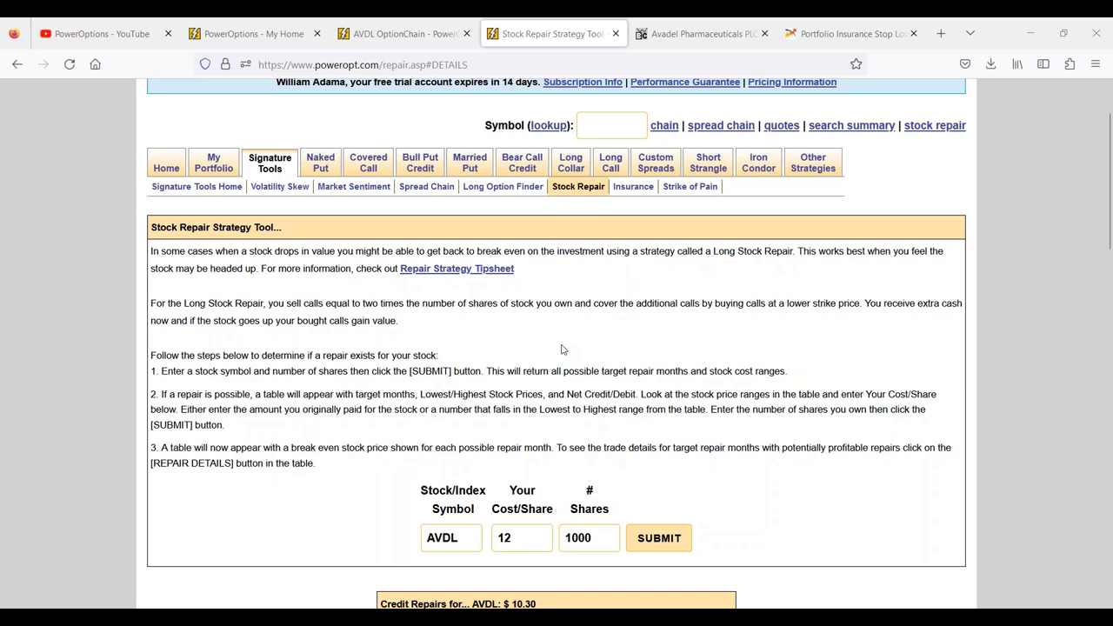
{"action": "left_click", "coordinate": [87, 35]}
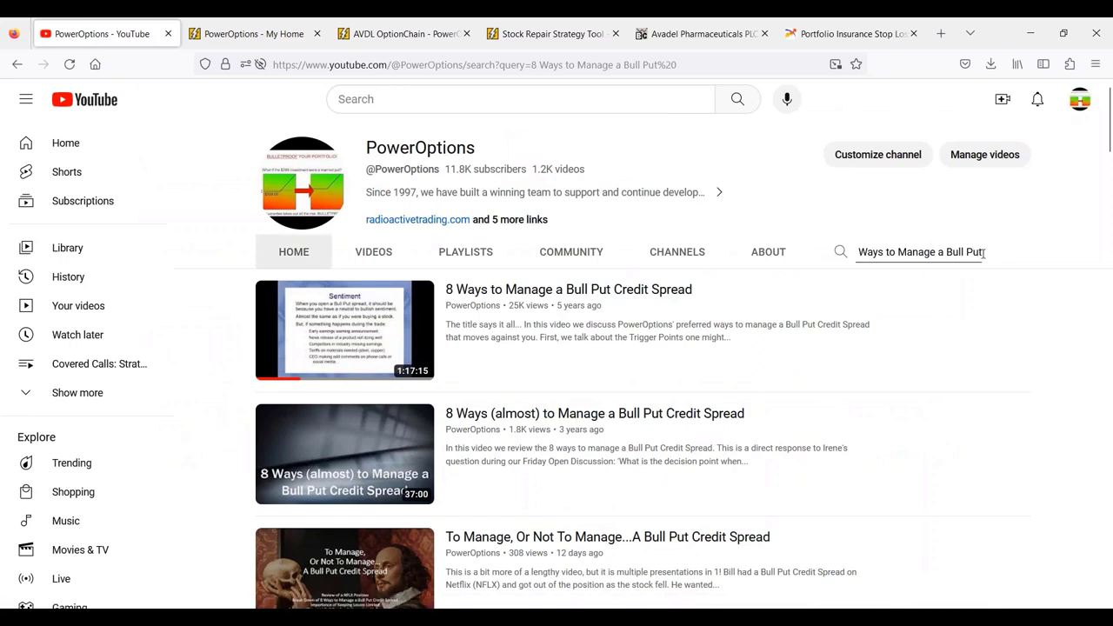
Clear the old bull put query from the channel search and return to PowerOptions My Home.
{"action": "left_click_drag", "start_coordinate": [981, 252], "coordinate": [839, 253]}
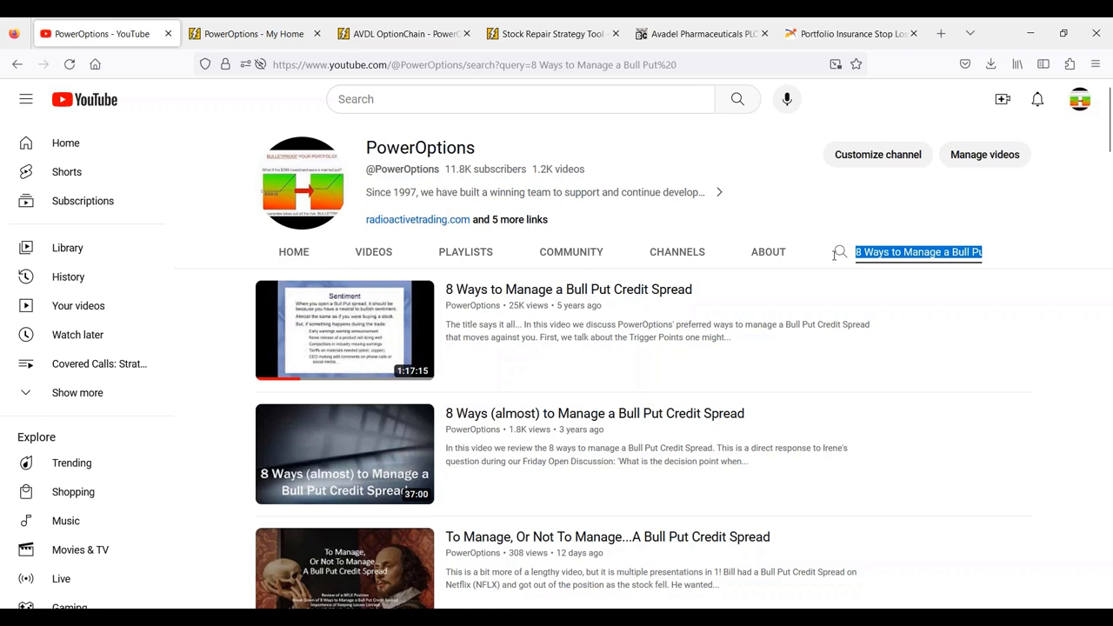
{"action": "key", "text": "BackSpace"}
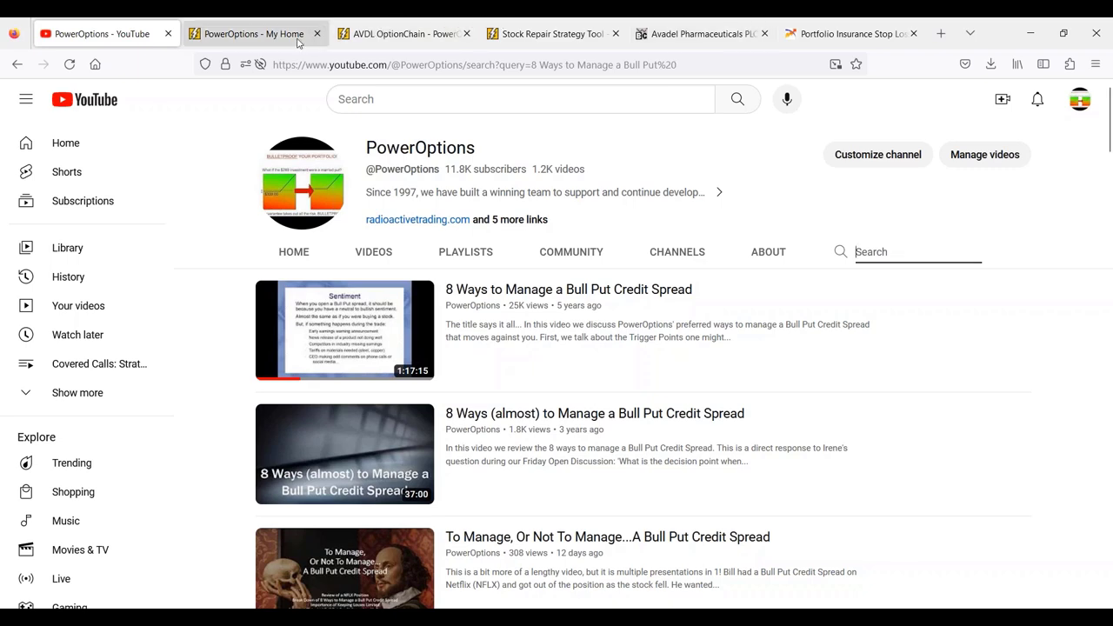
{"action": "left_click", "coordinate": [252, 33]}
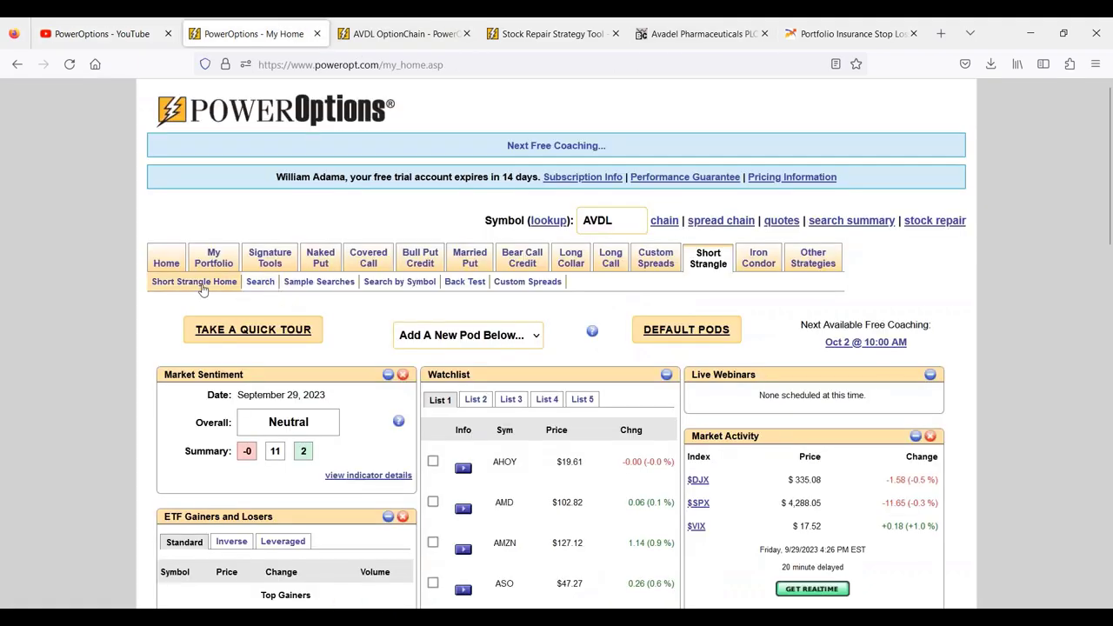
Open the Free Webinars page and show the Options Concepts webinar list.
{"action": "mouse_move", "coordinate": [166, 260]}
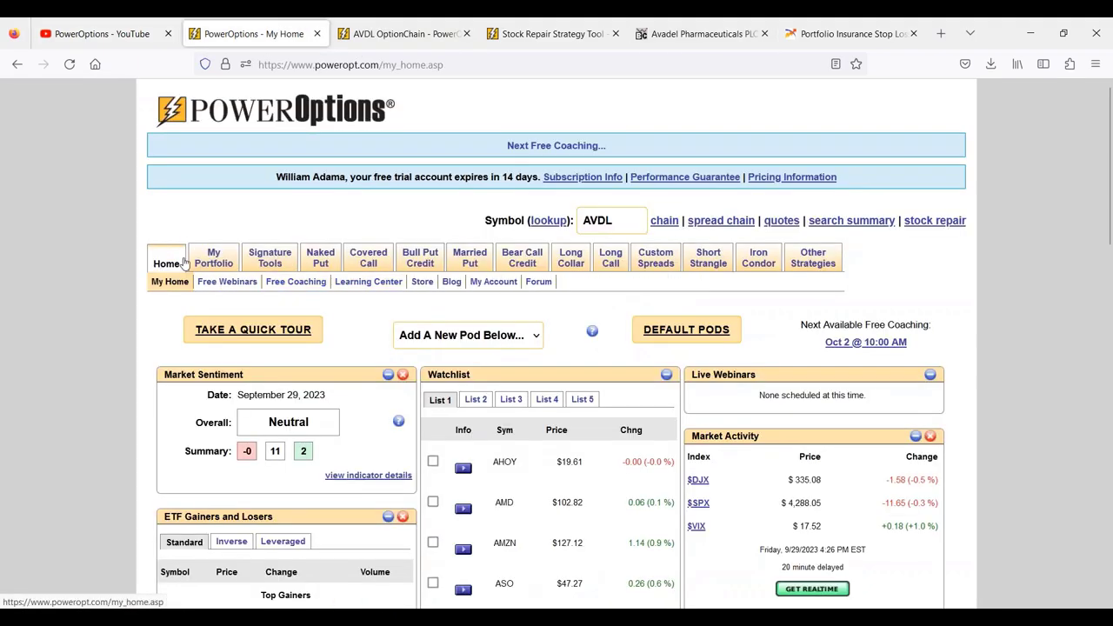
{"action": "left_click", "coordinate": [228, 286]}
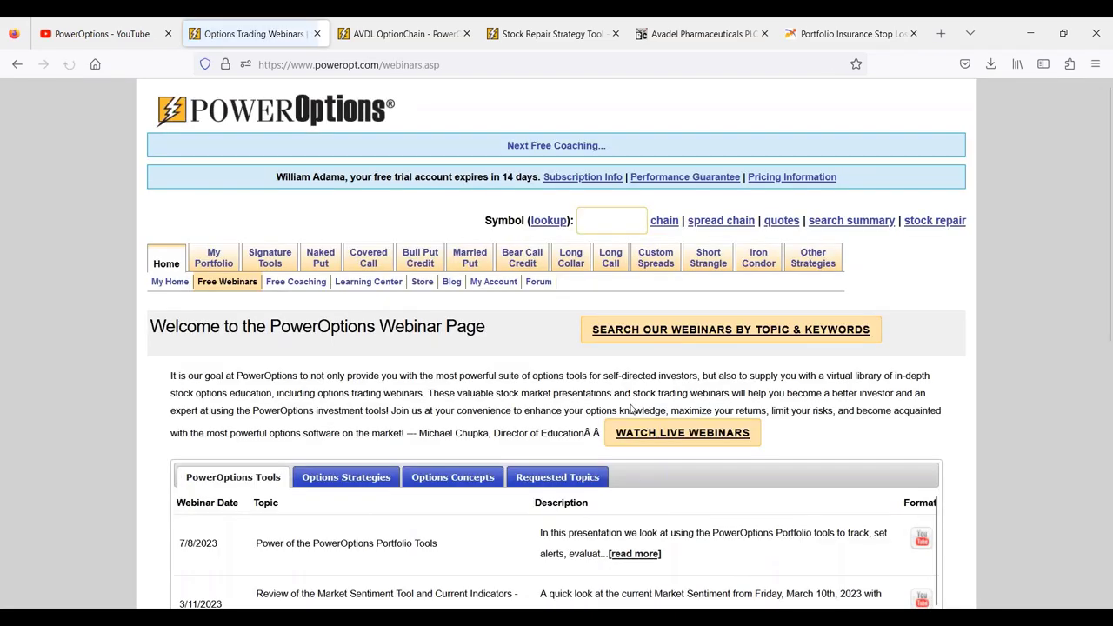
{"action": "scroll", "coordinate": [547, 414], "scroll_direction": "down", "scroll_amount": 3}
{"action": "left_click", "coordinate": [454, 324]}
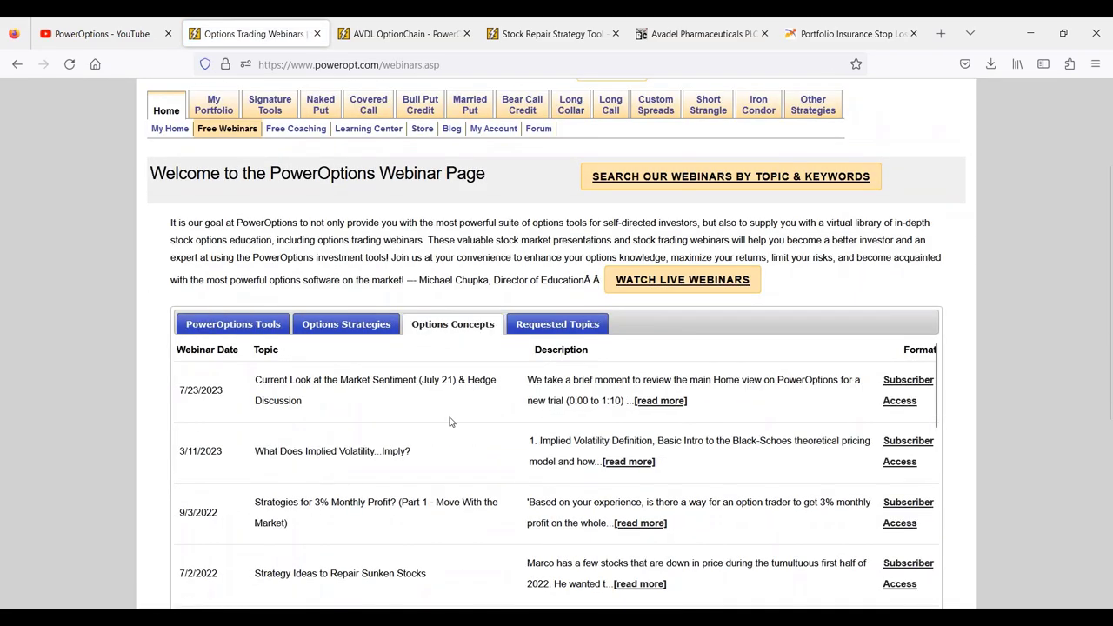
{"action": "scroll", "coordinate": [450, 422], "scroll_direction": "down", "scroll_amount": 3}
{"action": "scroll", "coordinate": [450, 421], "scroll_direction": "up", "scroll_amount": 1}
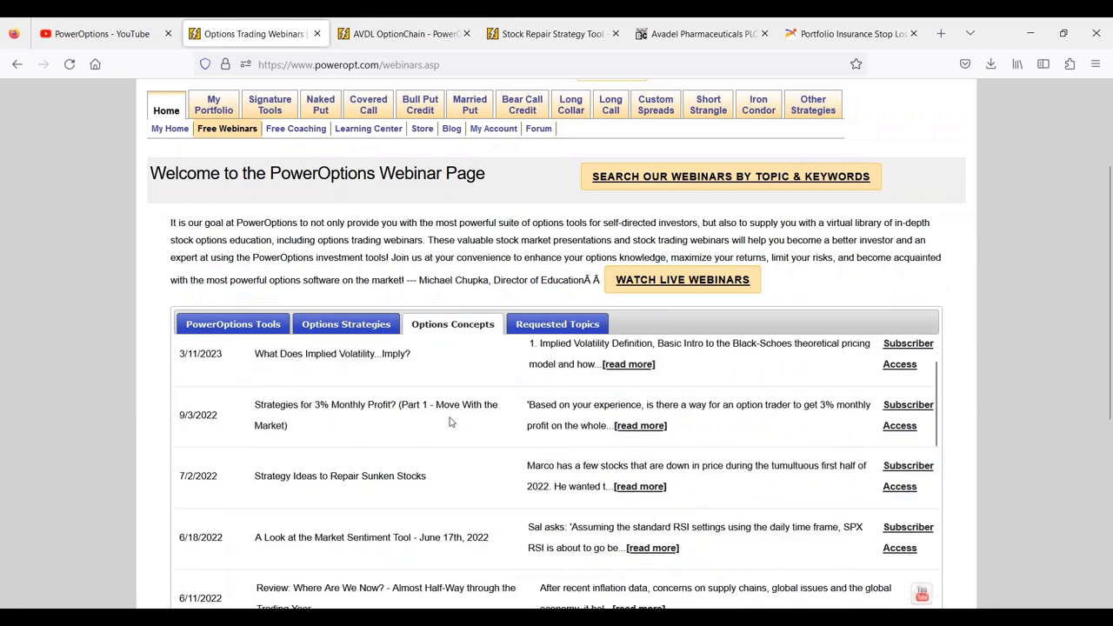
{"action": "scroll", "coordinate": [450, 422], "scroll_direction": "down", "scroll_amount": 2}
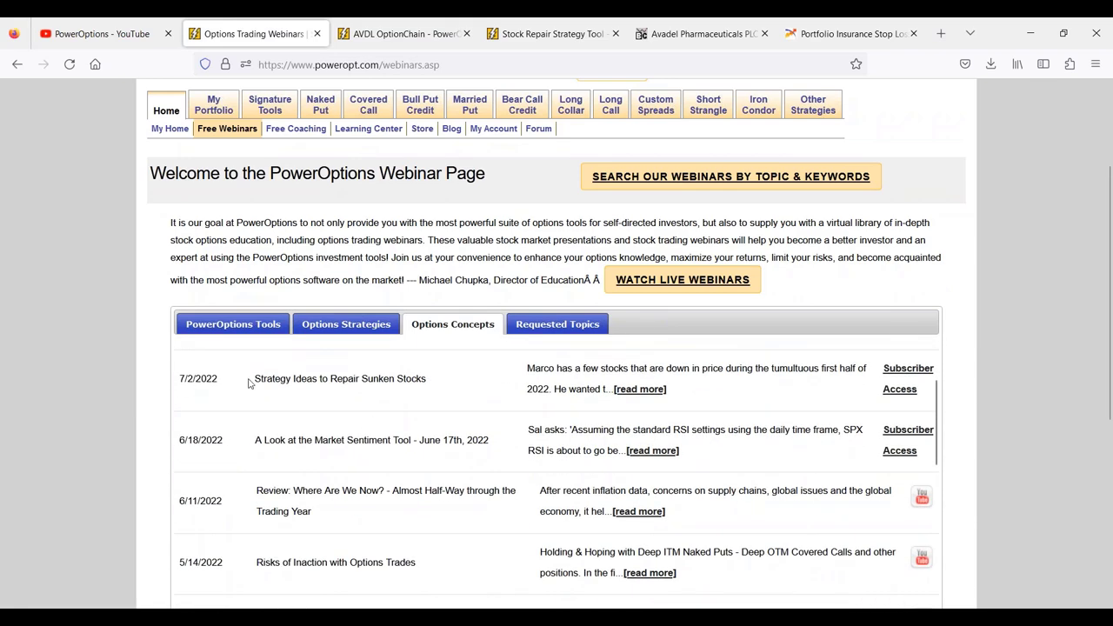
Read the 7/2/2022 webinar's full description and select its title 'Strategy Ideas to Repair Sunken Stocks'.
{"action": "left_click_drag", "start_coordinate": [253, 380], "coordinate": [467, 387]}
{"action": "left_click", "coordinate": [640, 389]}
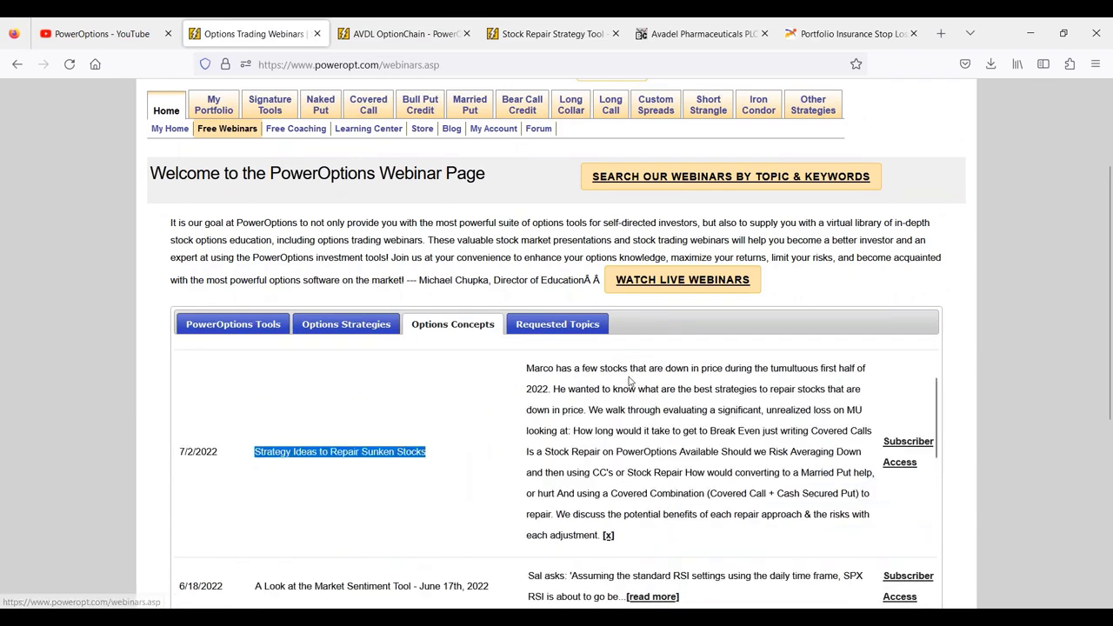
{"action": "double_click", "coordinate": [655, 367]}
{"action": "left_click_drag", "start_coordinate": [655, 368], "coordinate": [863, 369]}
{"action": "left_click_drag", "start_coordinate": [762, 388], "coordinate": [863, 410]}
{"action": "left_click", "coordinate": [785, 444]}
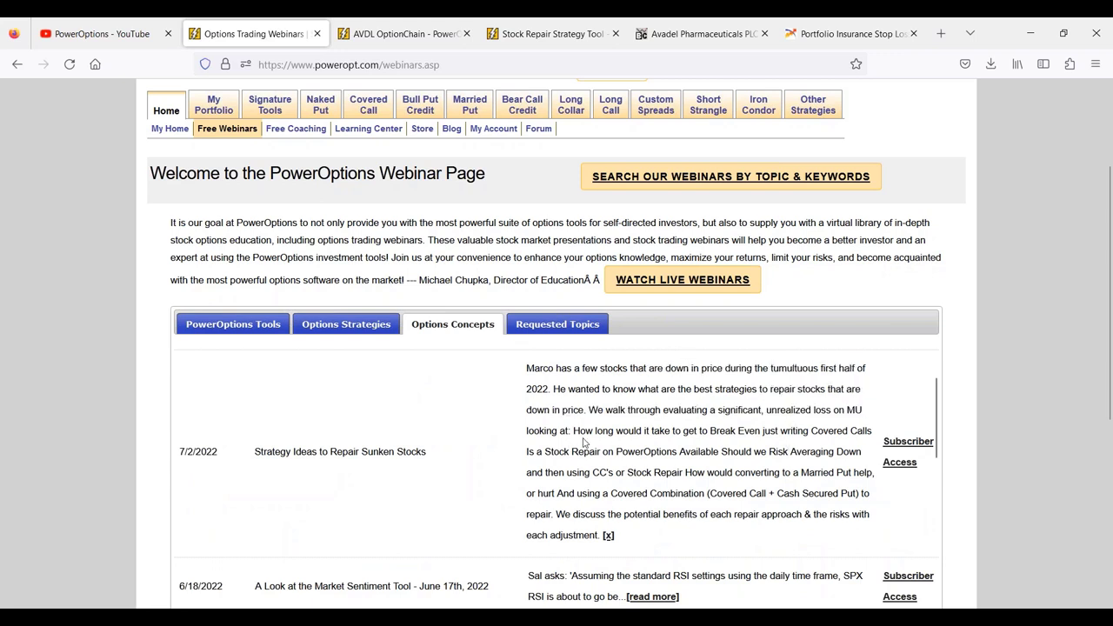
{"action": "left_click_drag", "start_coordinate": [585, 431], "coordinate": [853, 451]}
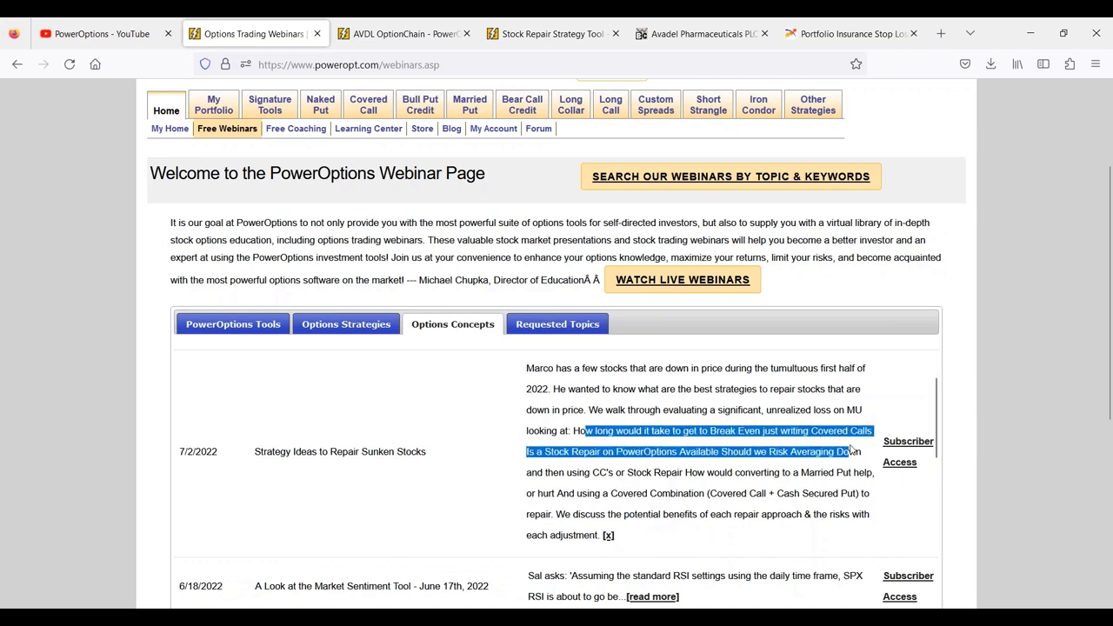
{"action": "left_click_drag", "start_coordinate": [526, 472], "coordinate": [839, 493]}
{"action": "left_click", "coordinate": [733, 478]}
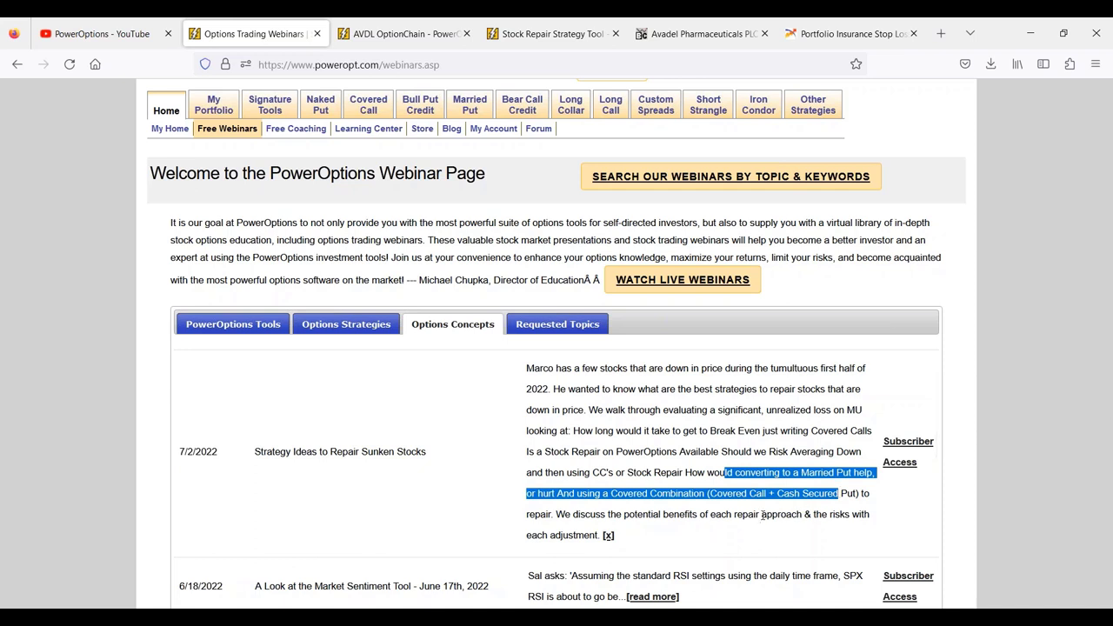
{"action": "left_click", "coordinate": [262, 453]}
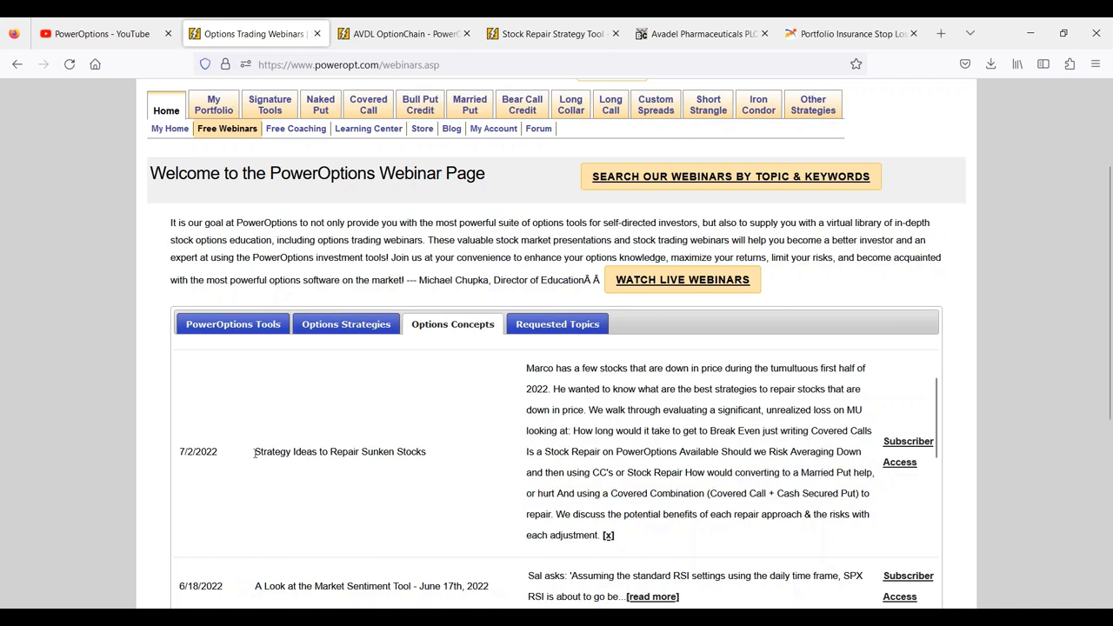
{"action": "left_click_drag", "start_coordinate": [255, 453], "coordinate": [444, 452]}
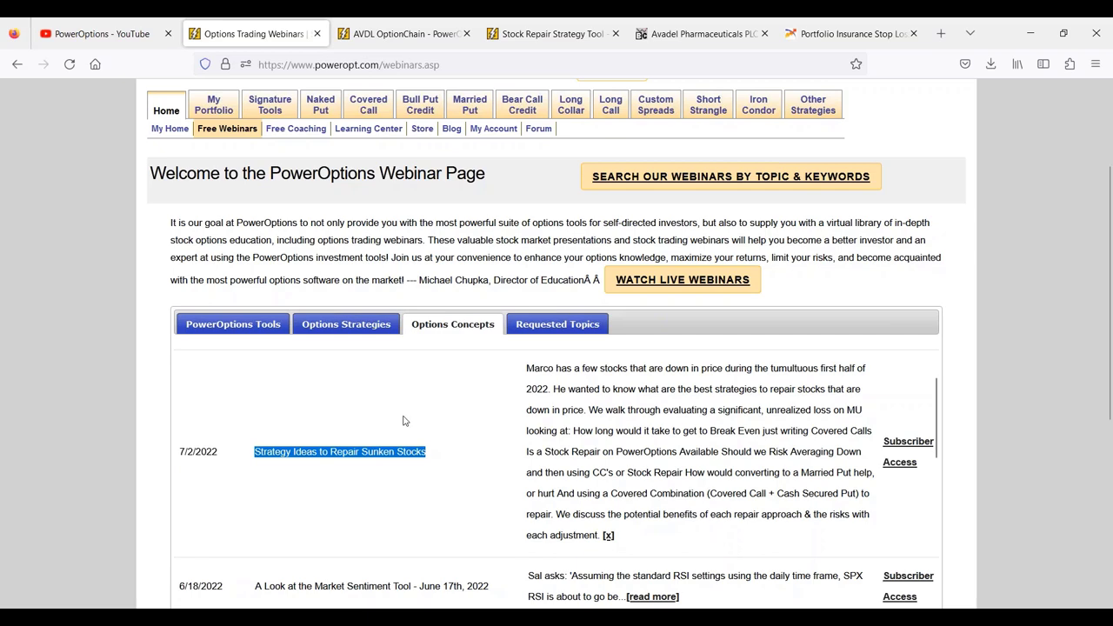
Search the PowerOptions YouTube channel for the pasted title 'Strategy Ideas to Repair Sunken Stocks'.
{"action": "left_click", "coordinate": [102, 33]}
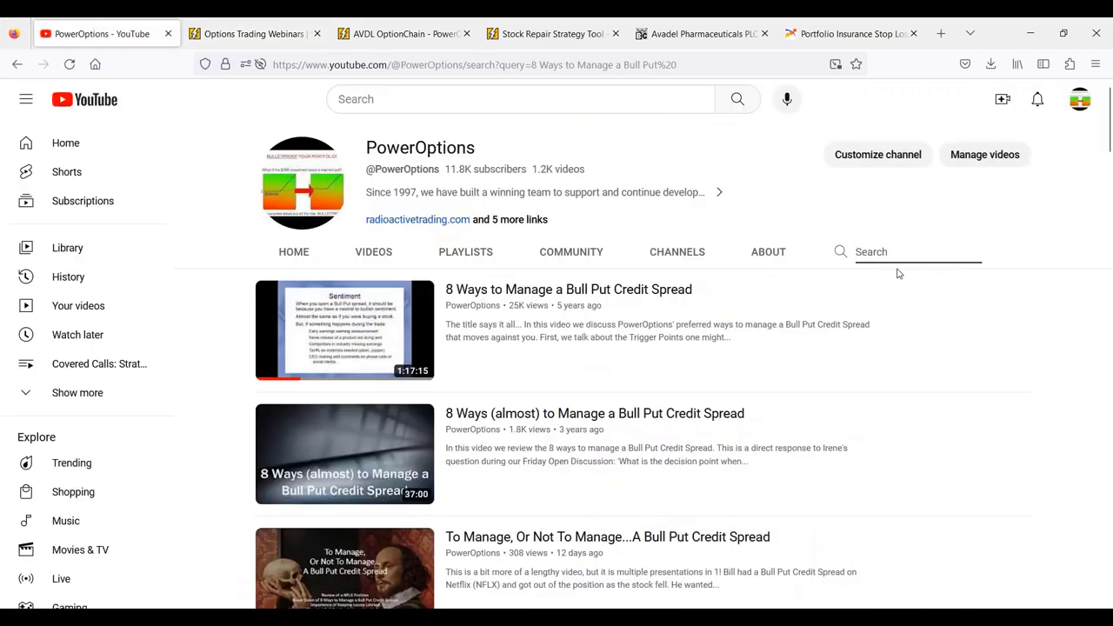
{"action": "right_click", "coordinate": [865, 251]}
{"action": "left_click", "coordinate": [903, 361]}
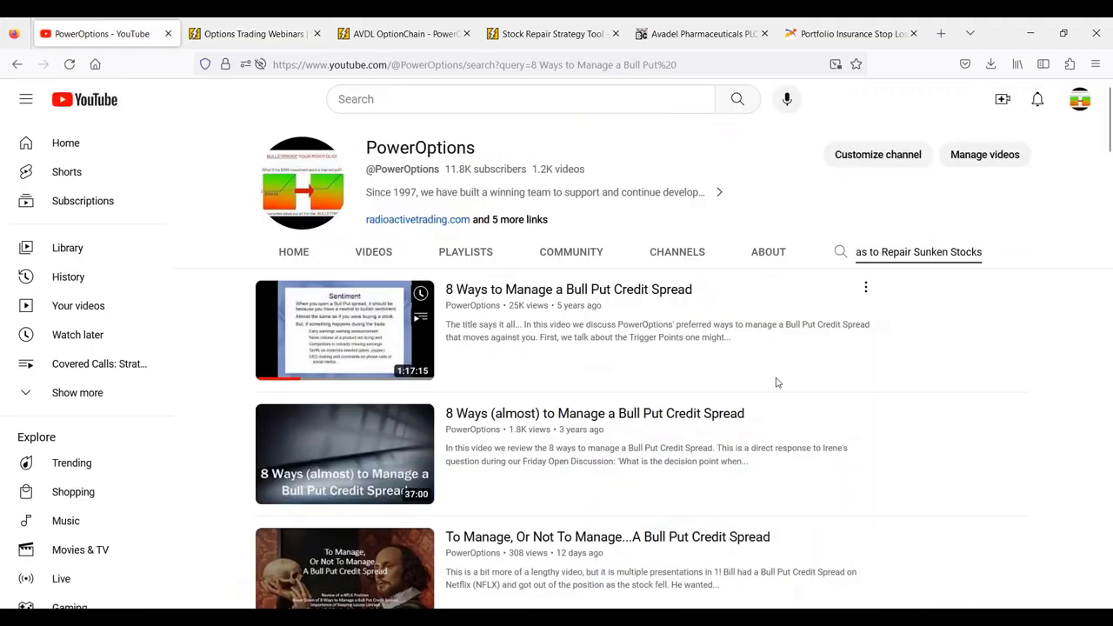
{"action": "key", "text": "Return"}
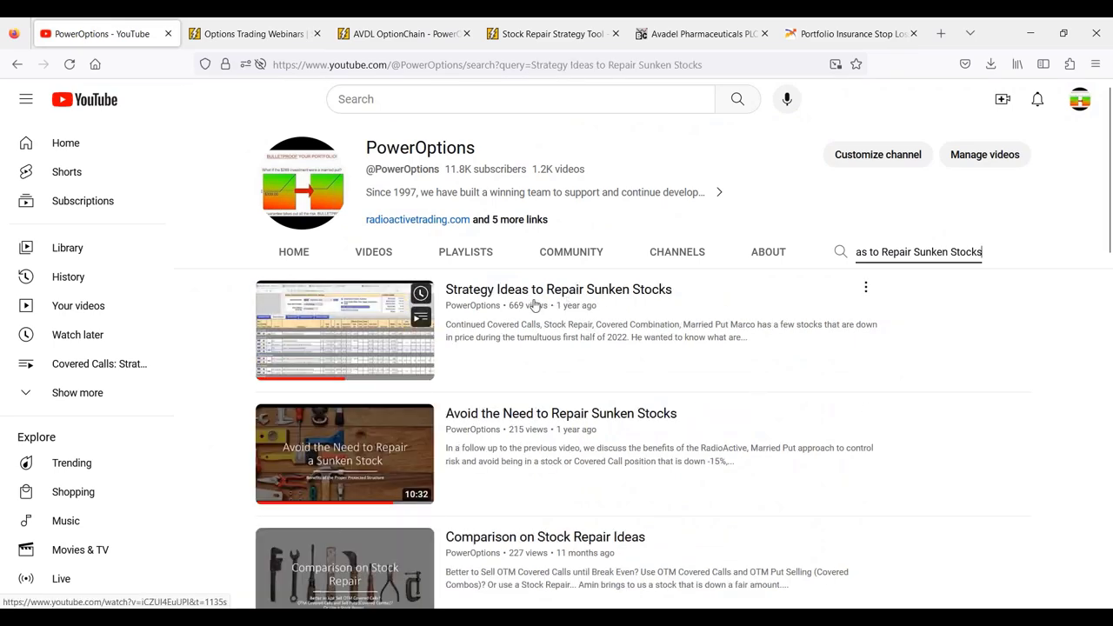
Browse the matching stock repair videos, led by the 37:34 one, then collapse the search.
{"action": "scroll", "coordinate": [677, 311], "scroll_direction": "down", "scroll_amount": 1}
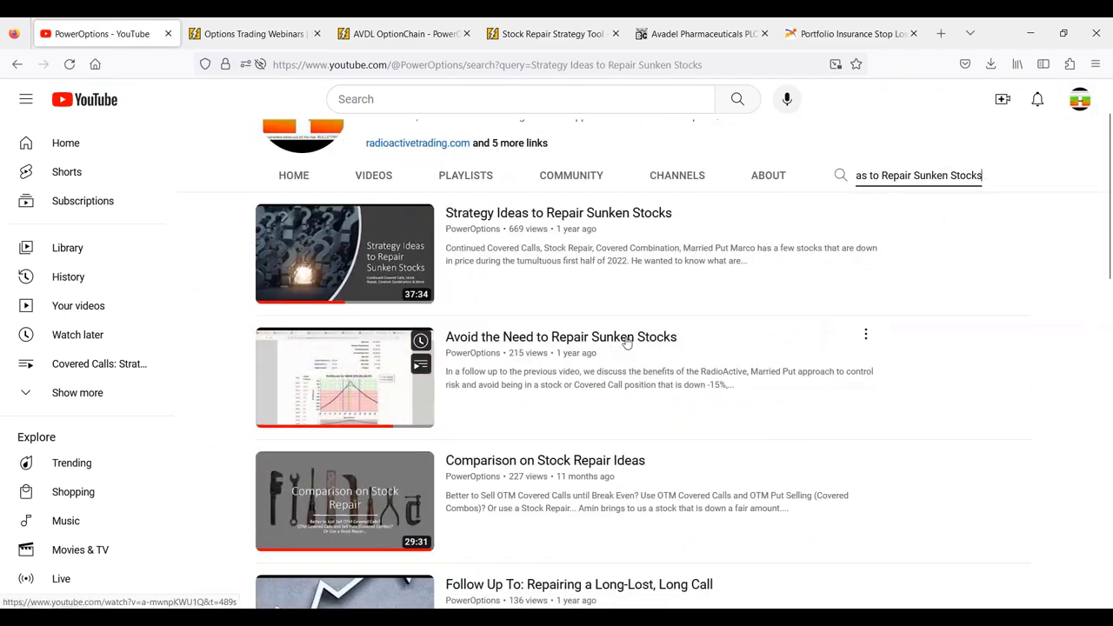
{"action": "scroll", "coordinate": [613, 356], "scroll_direction": "down", "scroll_amount": 2}
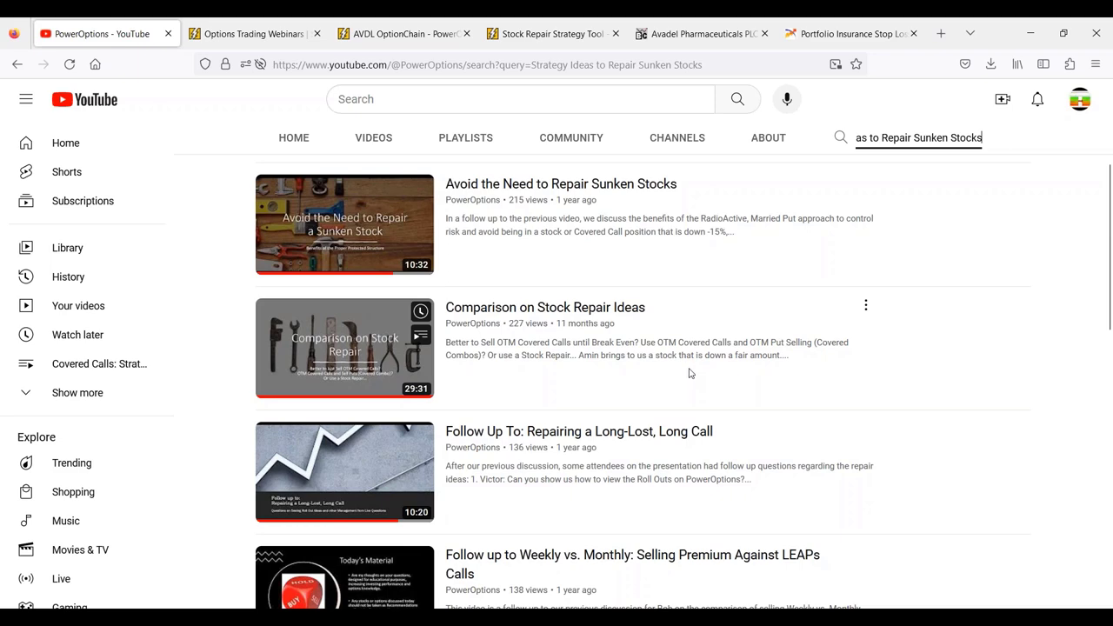
{"action": "scroll", "coordinate": [484, 319], "scroll_direction": "up", "scroll_amount": 1}
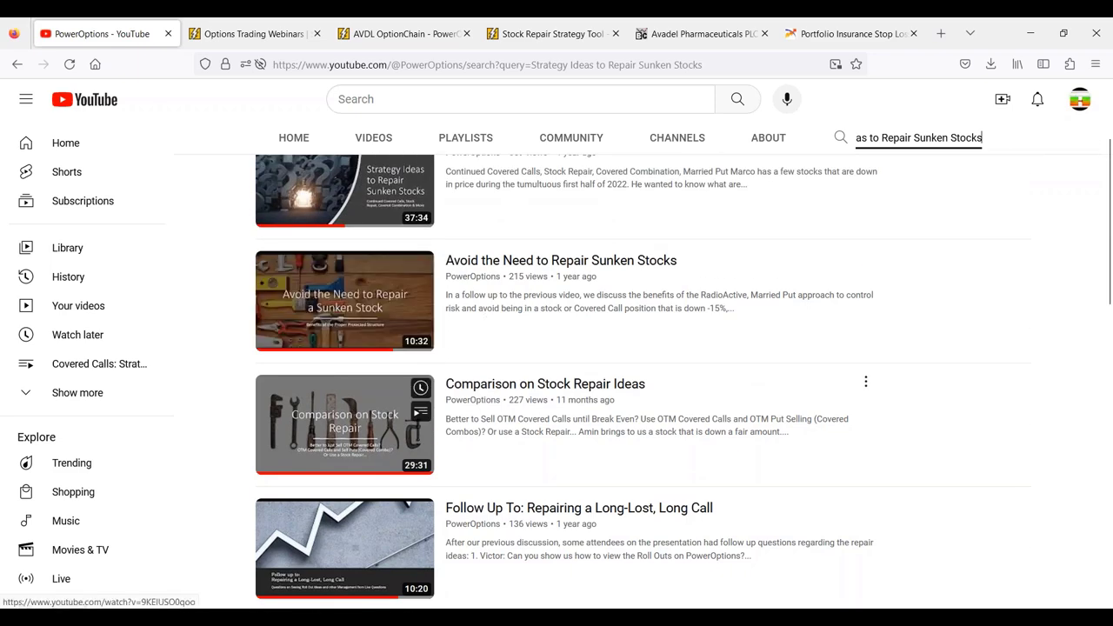
{"action": "scroll", "coordinate": [574, 392], "scroll_direction": "up", "scroll_amount": 2}
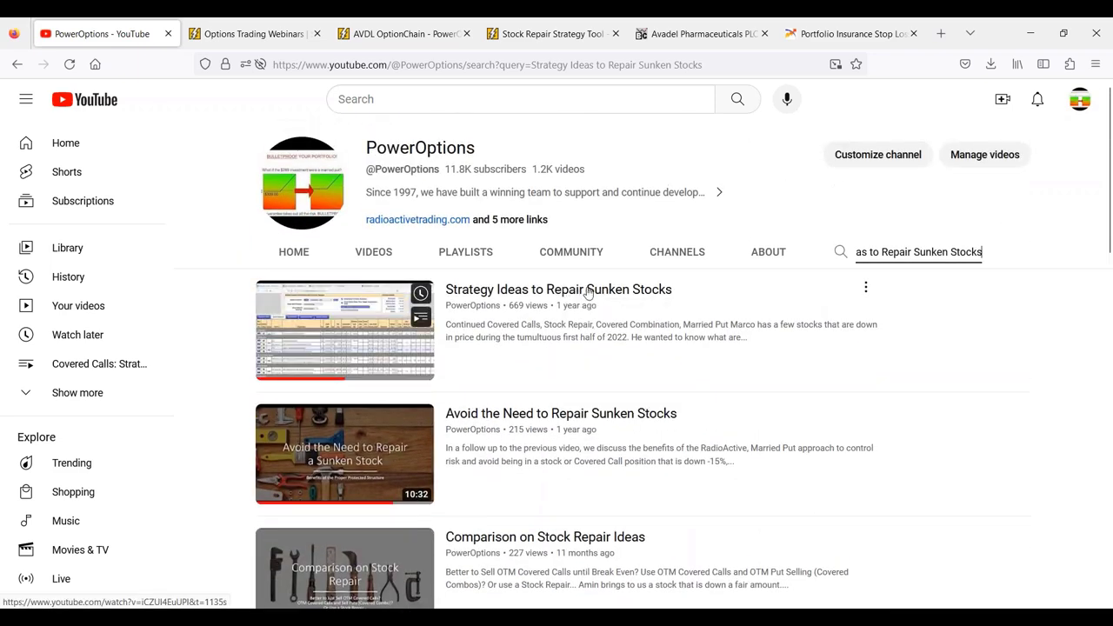
{"action": "scroll", "coordinate": [596, 293], "scroll_direction": "down", "scroll_amount": 1}
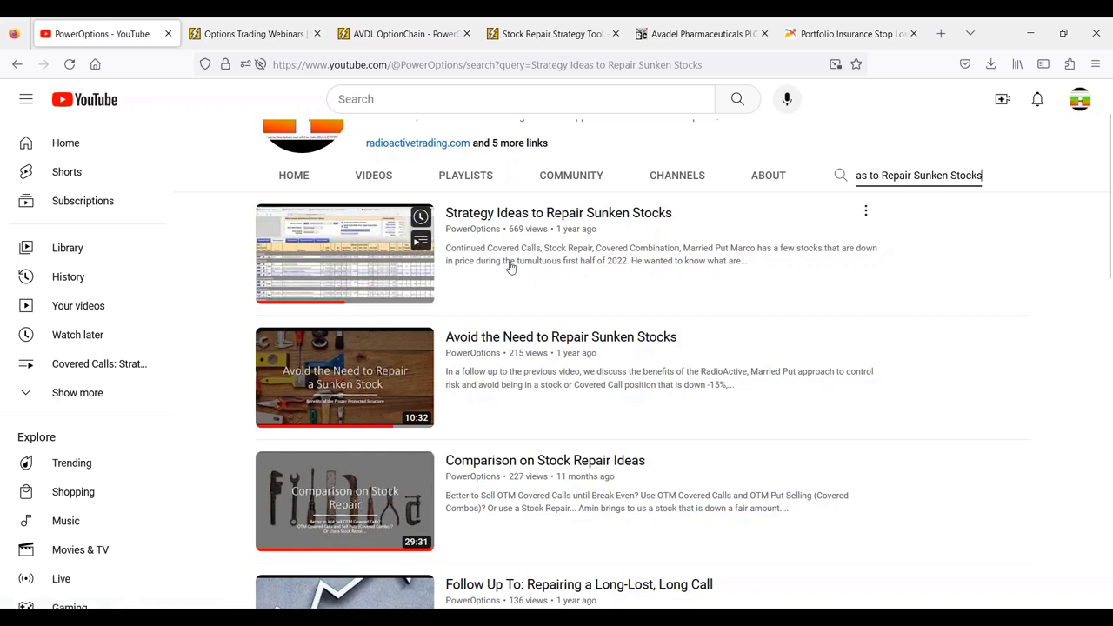
{"action": "mouse_move", "coordinate": [336, 270]}
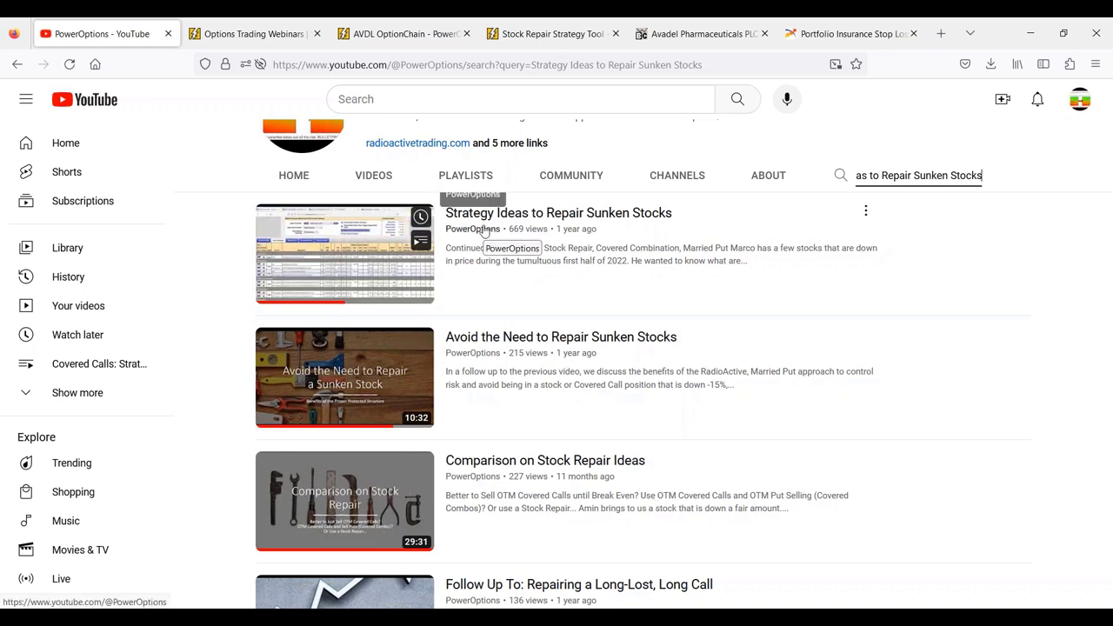
{"action": "left_click", "coordinate": [886, 280]}
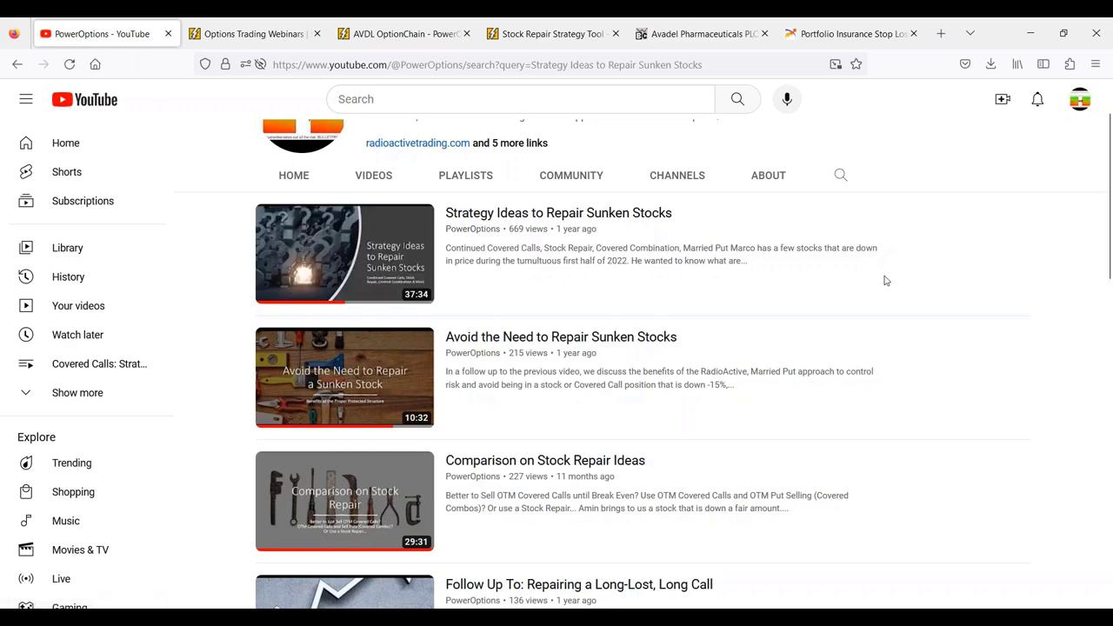
Scroll back to the top of the channel's 'Strategy Ideas to Repair Sunken Stocks' results.
{"action": "scroll", "coordinate": [885, 280], "scroll_direction": "up", "scroll_amount": 1}
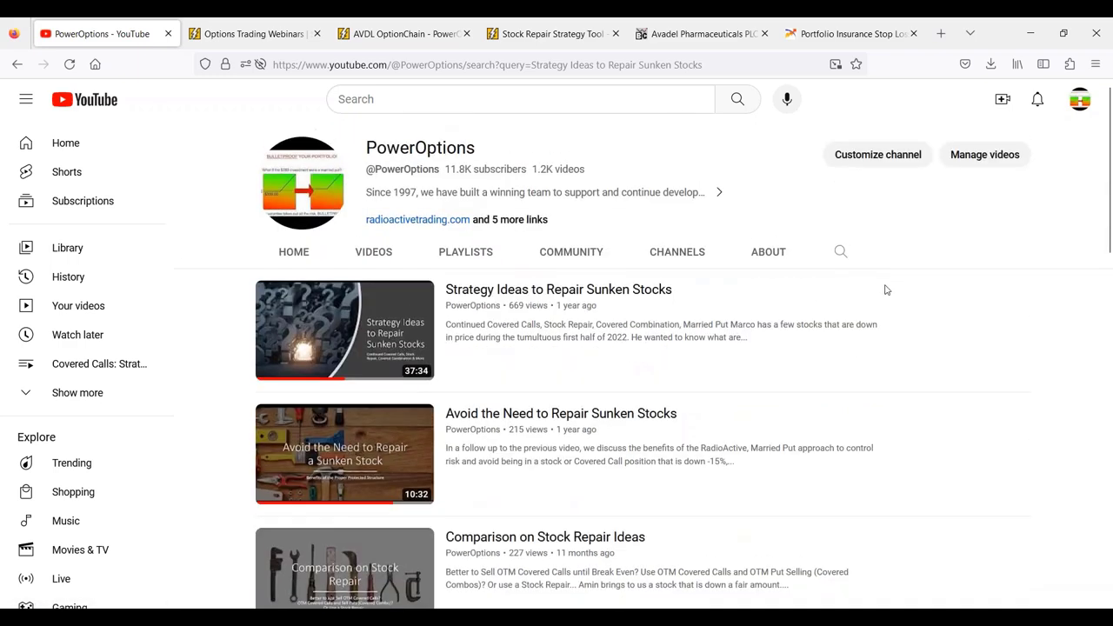